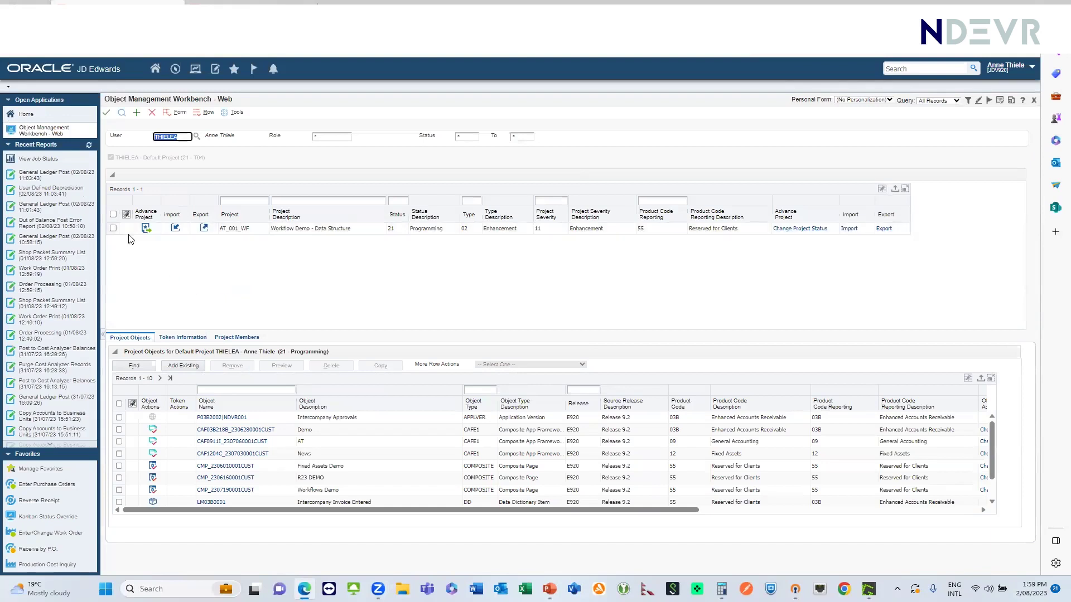
Step: Select project AT_001_WF, review the structure members of its key data structure WFK03B11, and close it without changes
{"action": "left_click", "coordinate": [113, 230]}
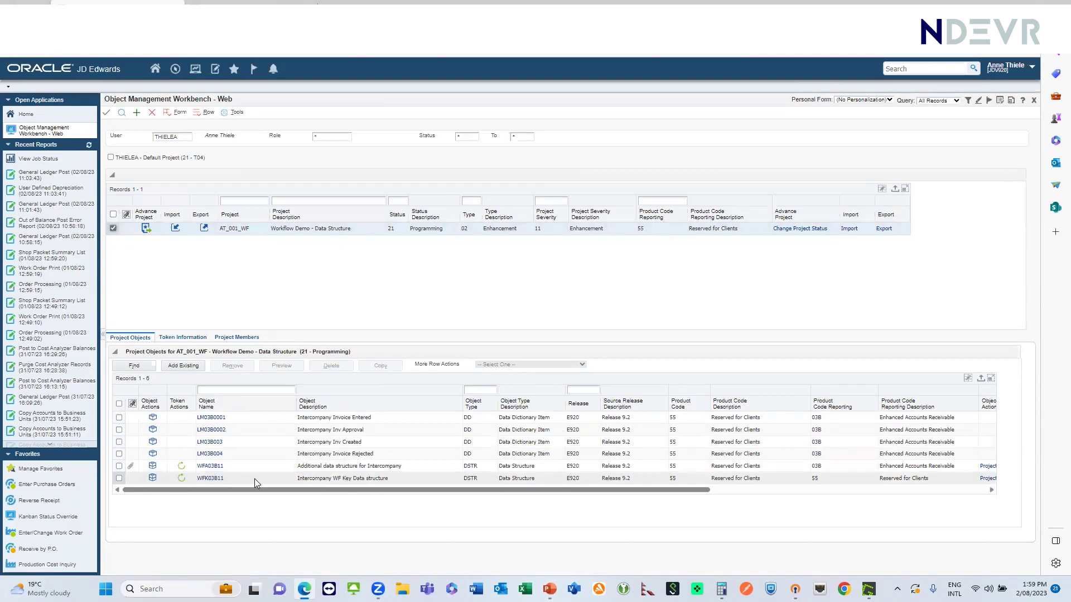
{"action": "left_click", "coordinate": [211, 479]}
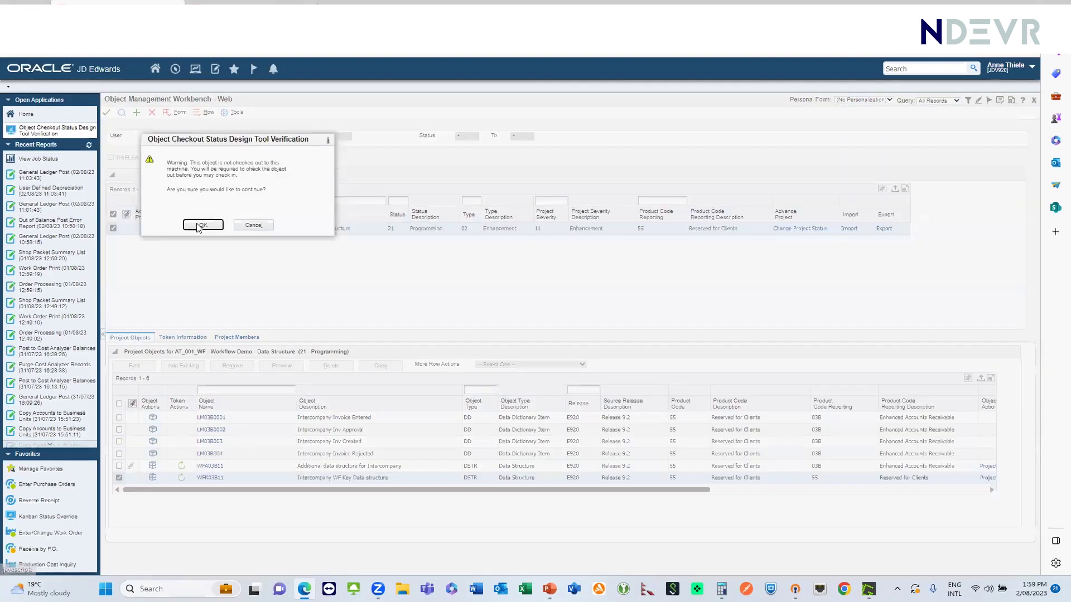
{"action": "left_click", "coordinate": [202, 224]}
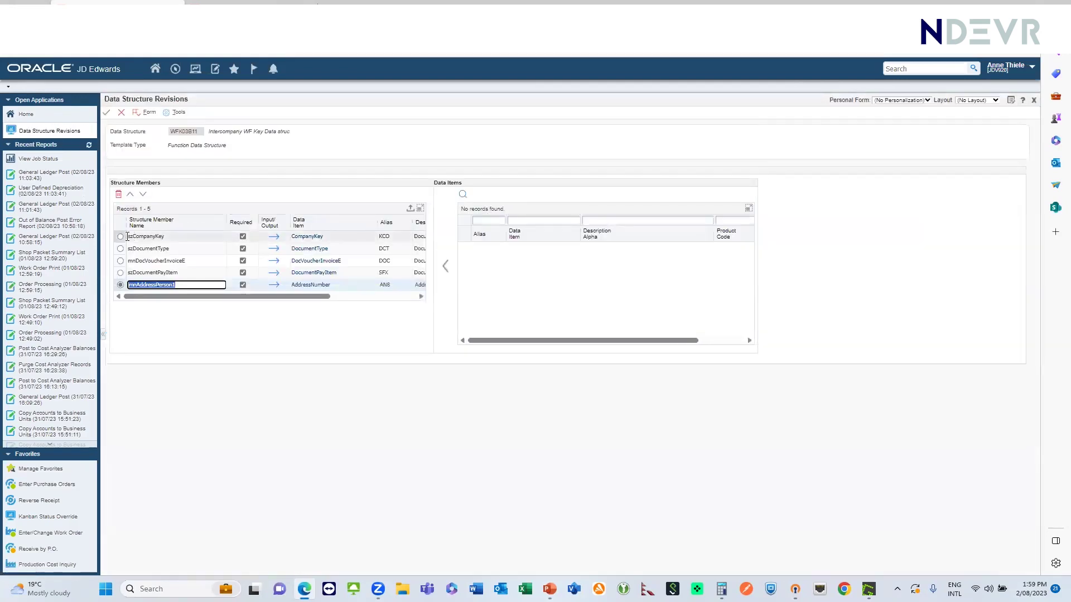
{"action": "left_click", "coordinate": [133, 236]}
{"action": "left_click", "coordinate": [126, 248]}
{"action": "left_click", "coordinate": [121, 260]}
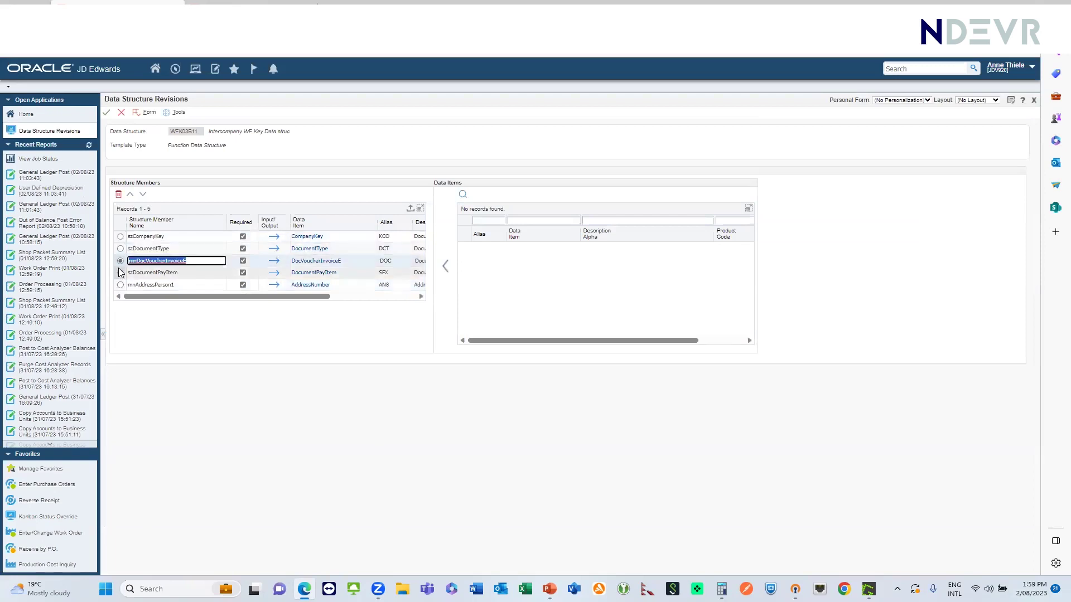
{"action": "left_click", "coordinate": [121, 272]}
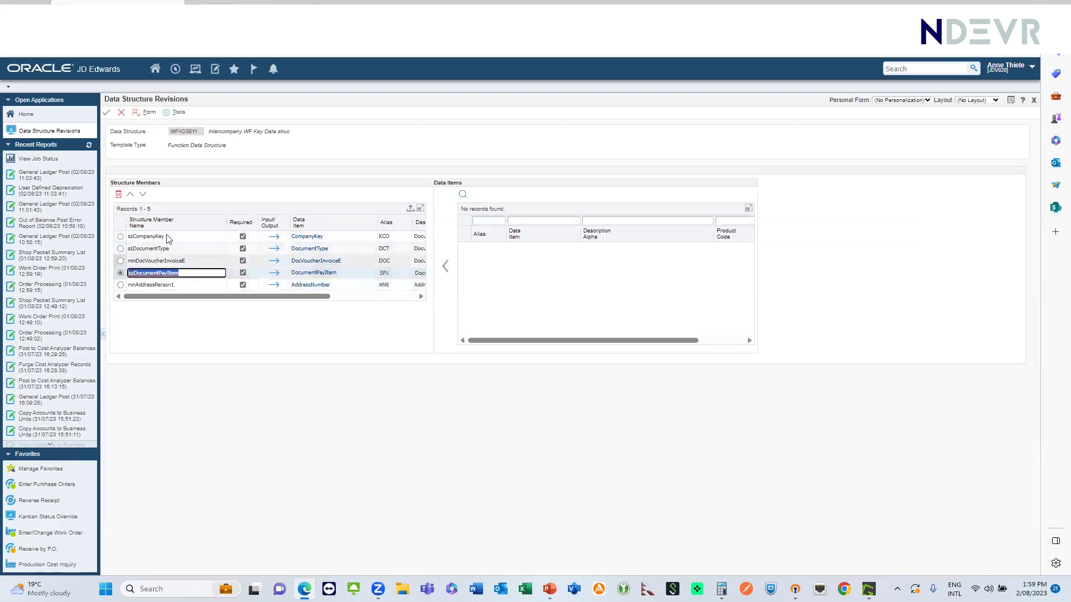
{"action": "left_click", "coordinate": [123, 113]}
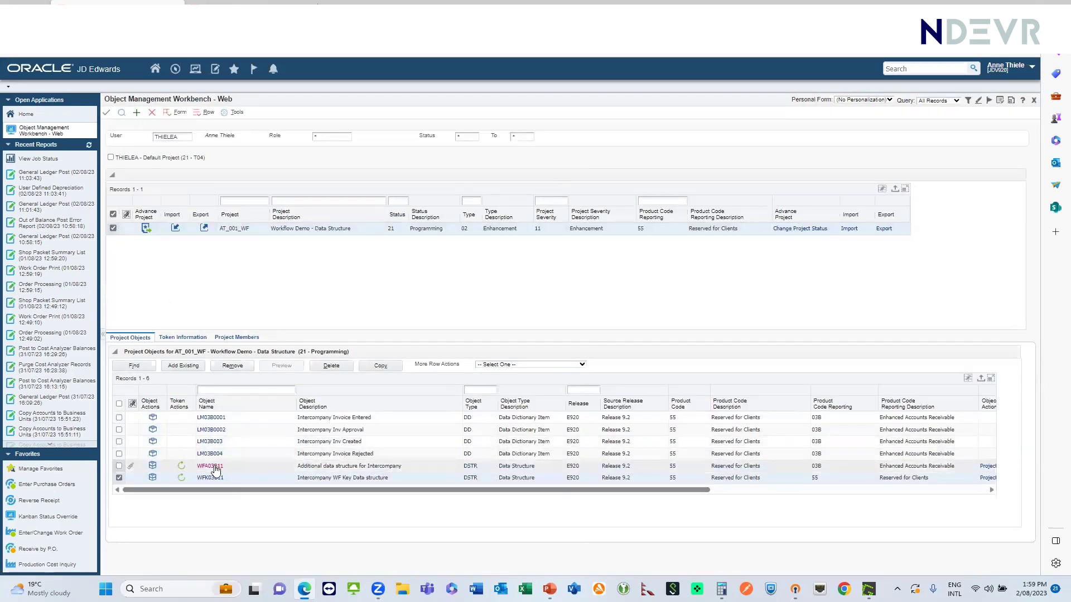
Step: Review the structure members of the additional data structure WFA03B11, including Amount, Remark, cPayStatusCode and szNameAlpha, and return to the project objects
{"action": "left_click", "coordinate": [216, 470]}
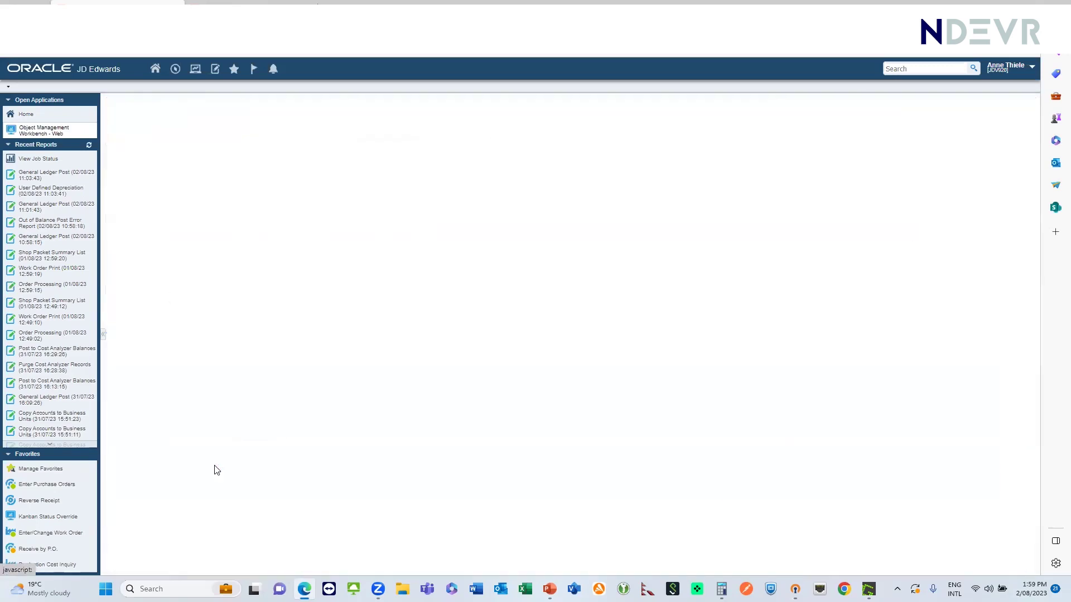
{"action": "left_click", "coordinate": [203, 225]}
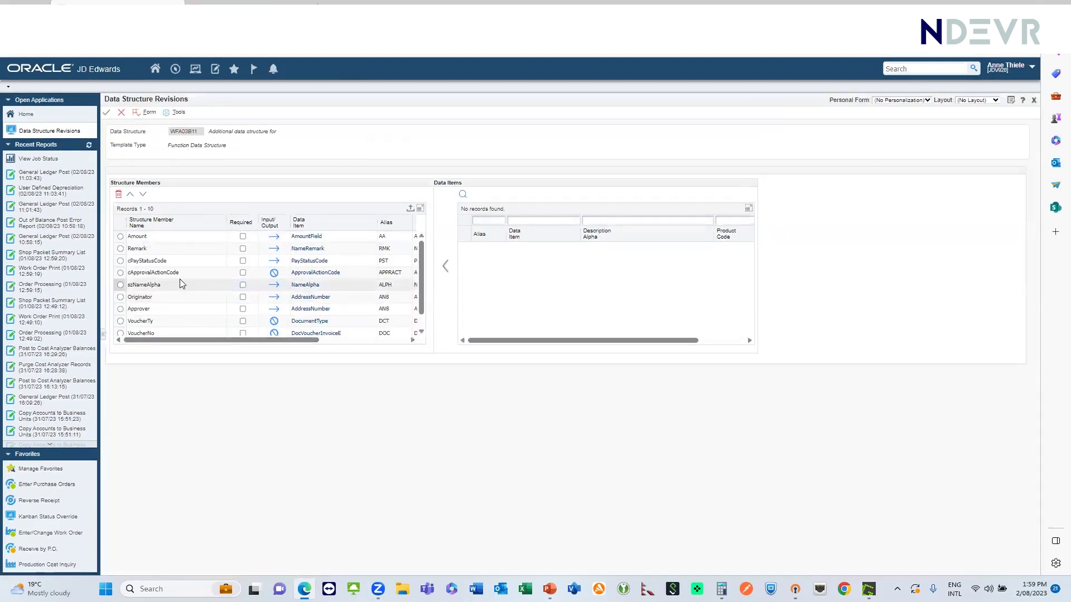
{"action": "left_click", "coordinate": [121, 238]}
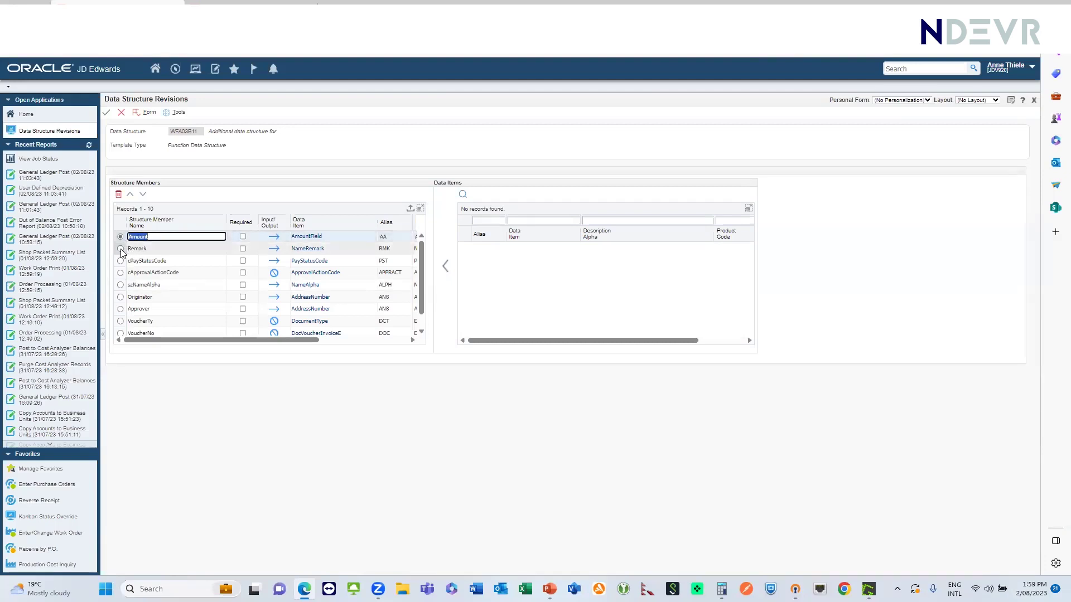
{"action": "left_click", "coordinate": [121, 250]}
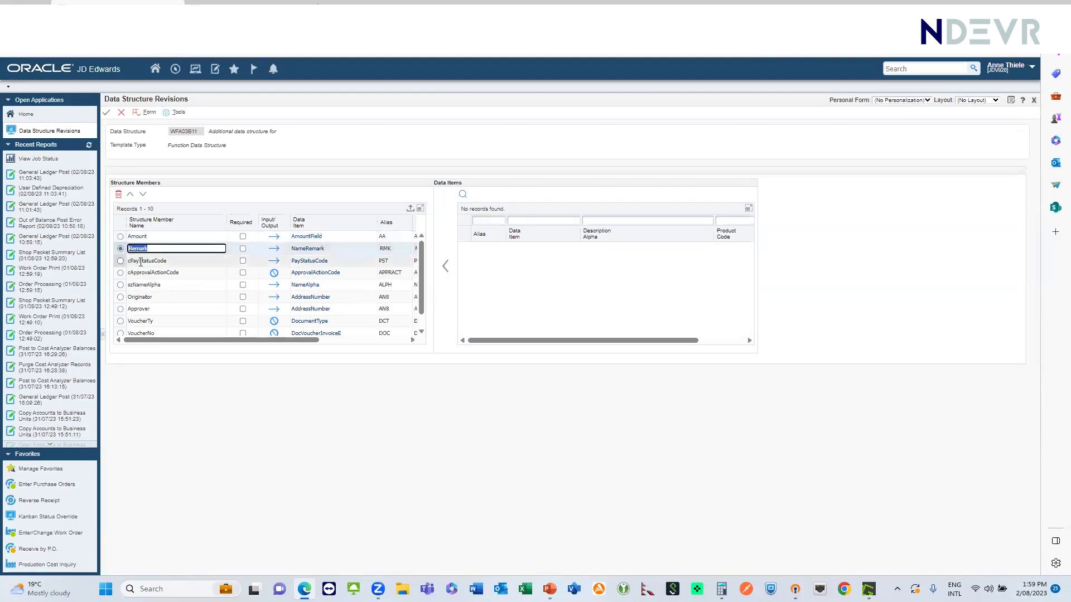
{"action": "left_click", "coordinate": [121, 261]}
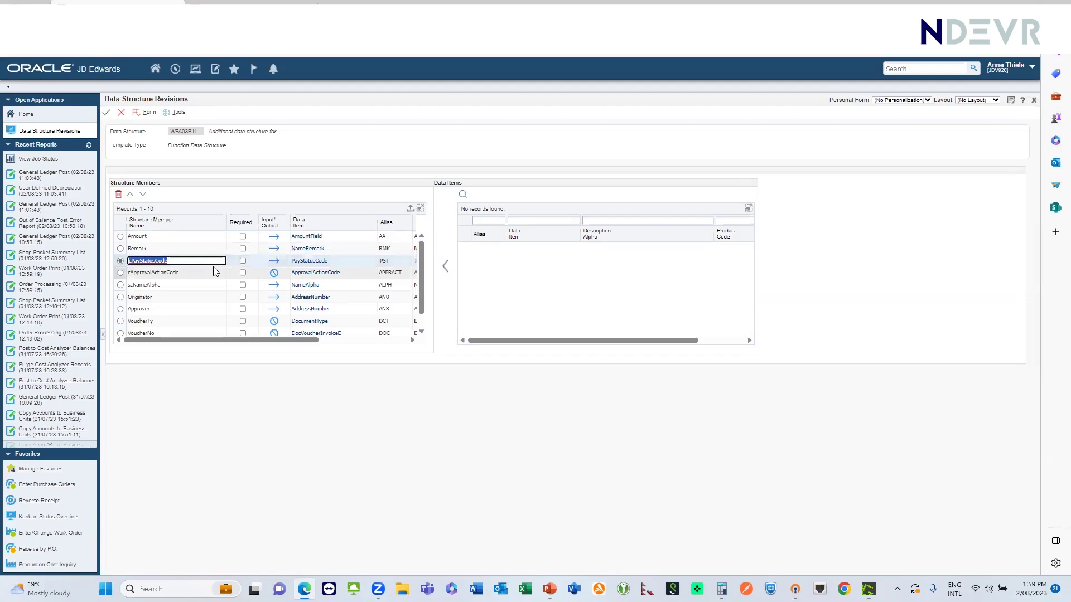
{"action": "left_click", "coordinate": [121, 285]}
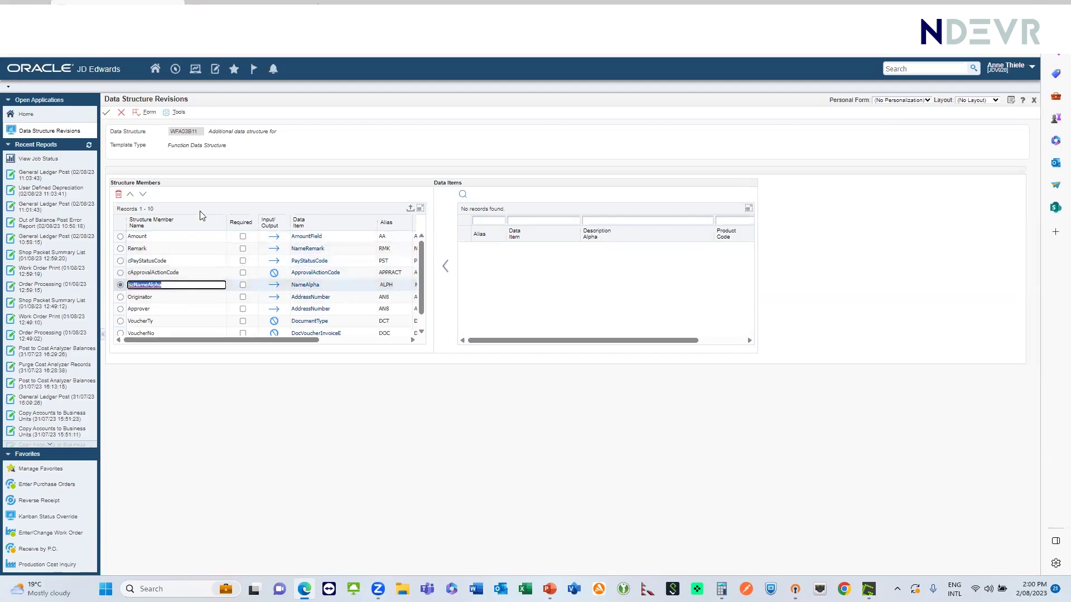
{"action": "left_click", "coordinate": [122, 114]}
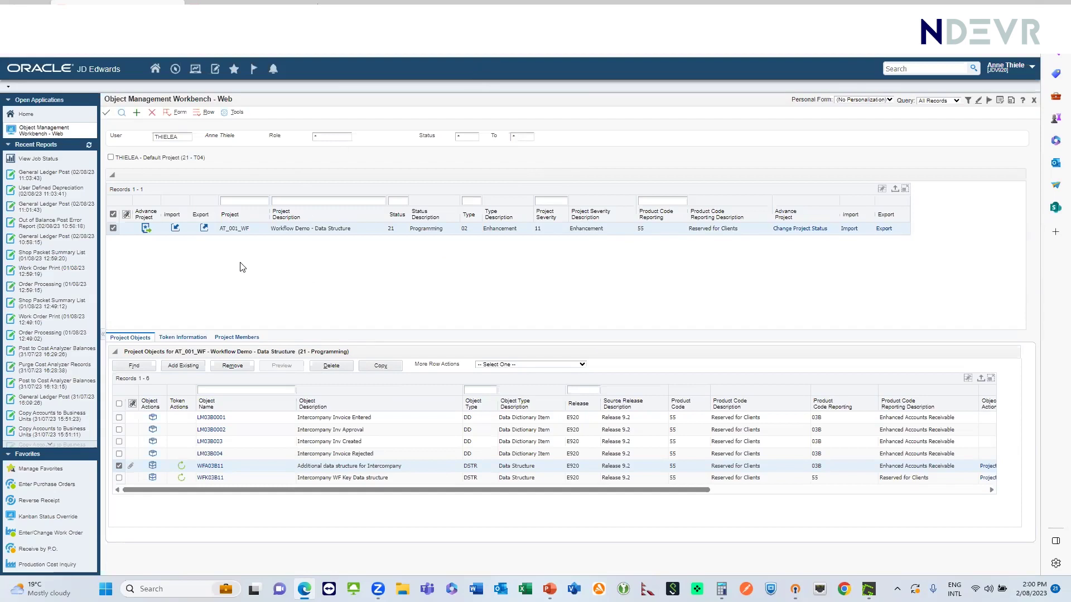
{"action": "left_click", "coordinate": [210, 468]}
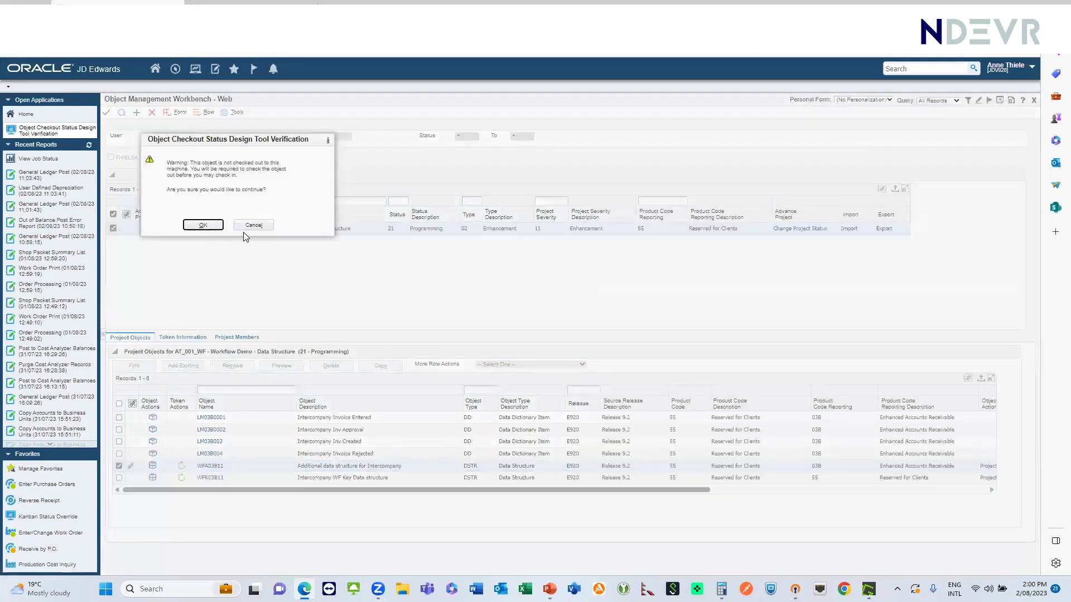
{"action": "left_click", "coordinate": [252, 225]}
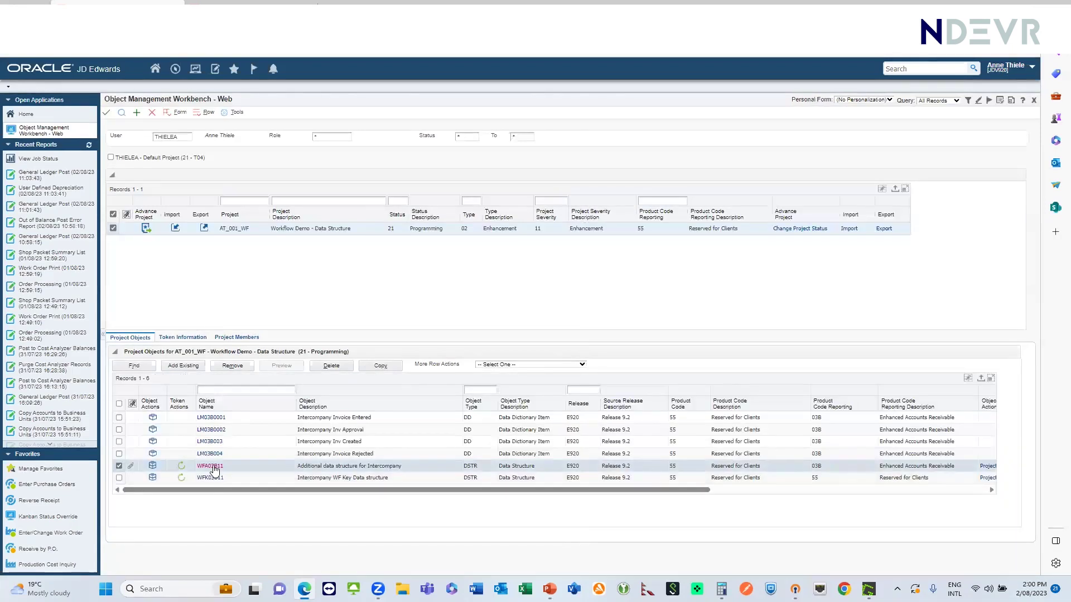
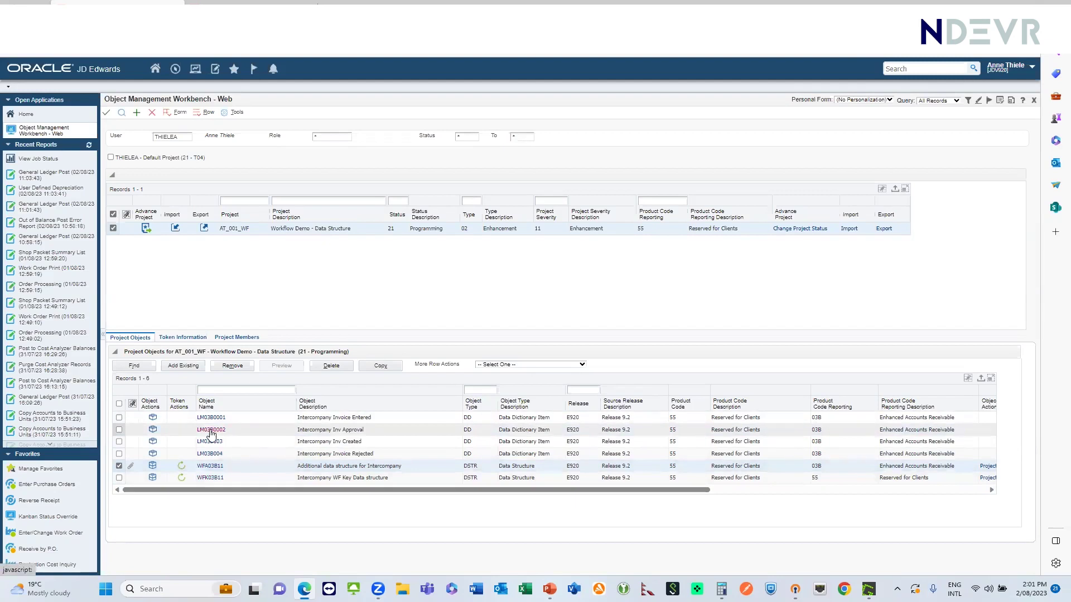
Step: Examine the glossary text of data item LM03B0002, highlighting its invoice number placeholders, and close the item and the Object Management Workbench
{"action": "left_click", "coordinate": [210, 432]}
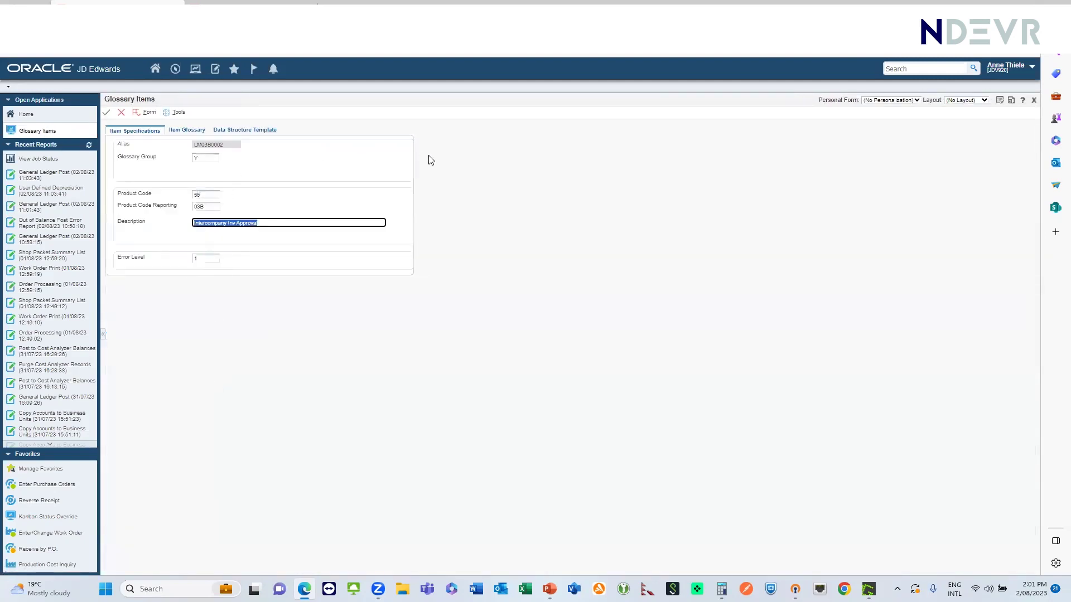
{"action": "left_click", "coordinate": [186, 134]}
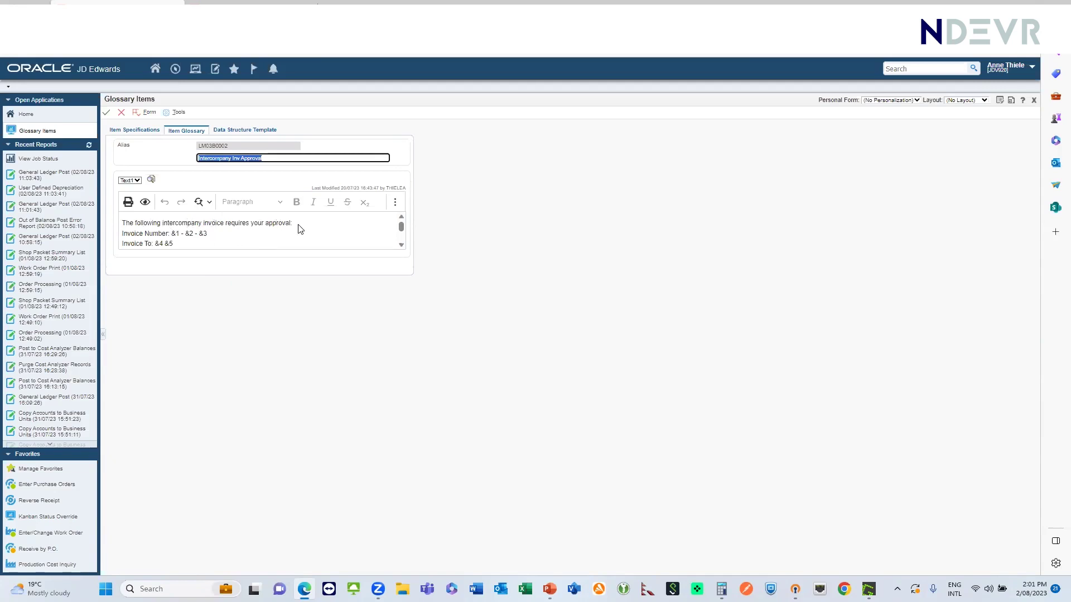
{"action": "left_click", "coordinate": [174, 233]}
{"action": "left_click_drag", "start_coordinate": [173, 233], "coordinate": [212, 236]}
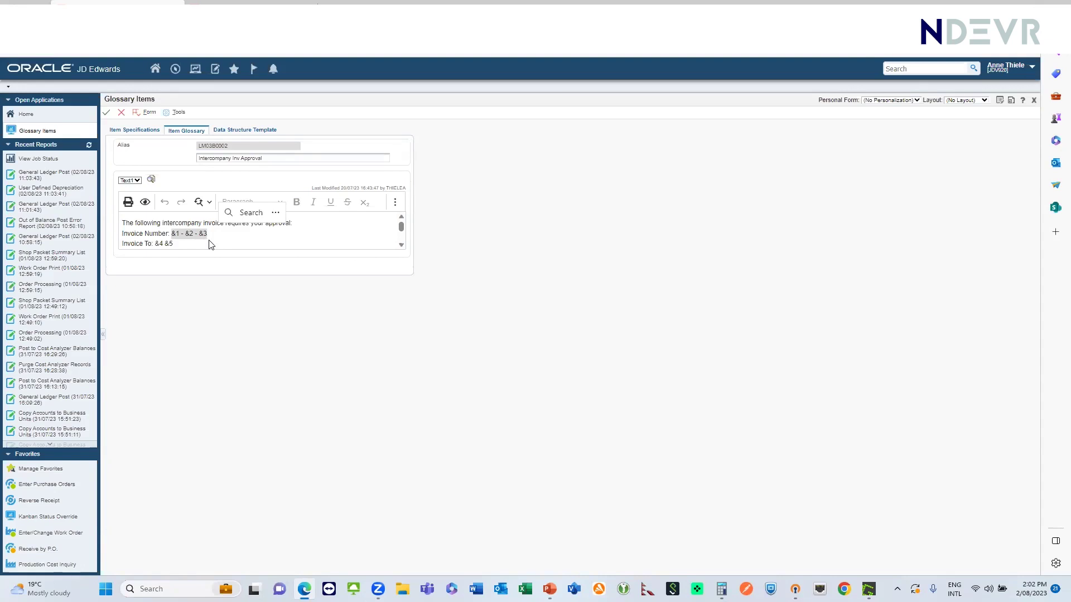
{"action": "left_click", "coordinate": [120, 113]}
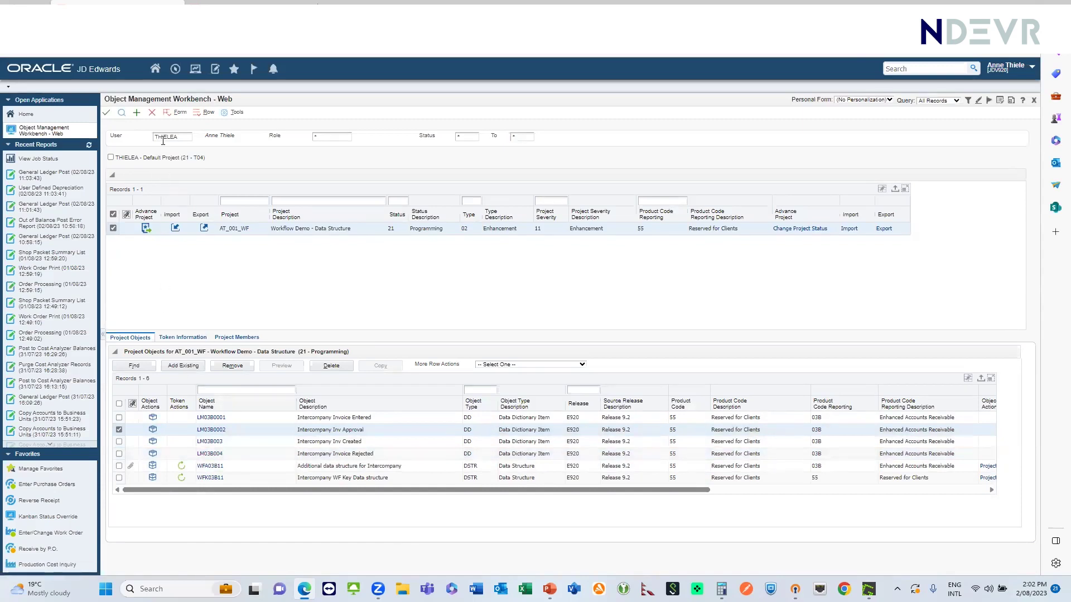
{"action": "left_click", "coordinate": [151, 114]}
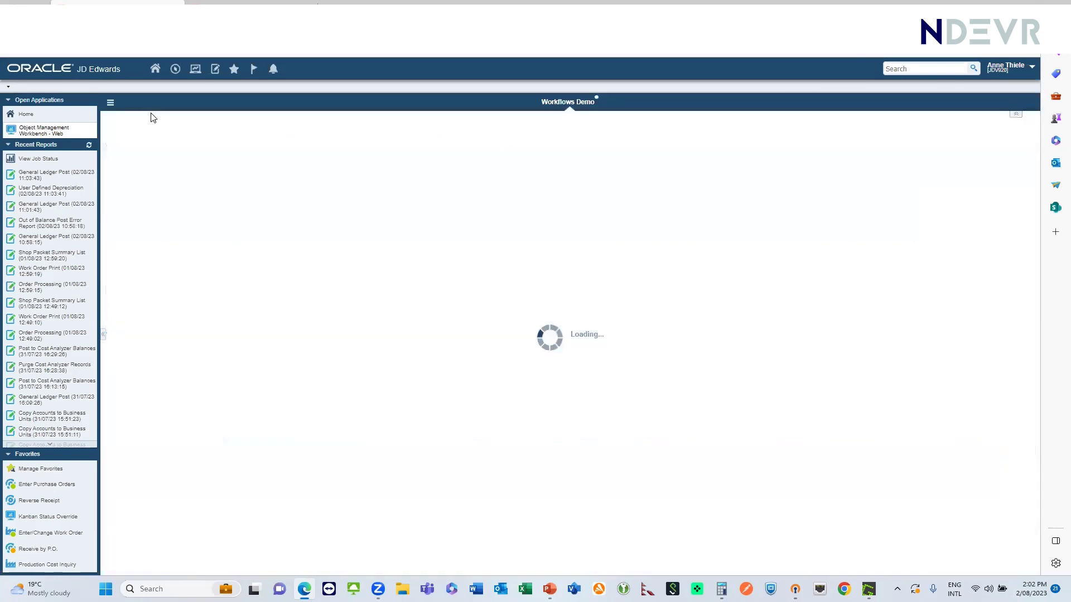
Step: Switch to Orchestrator Studio, filter the orchestrations by category WORKFLOWS and open OR_INTERCO_VOUCHER
{"action": "key", "text": "ctrl+Tab"}
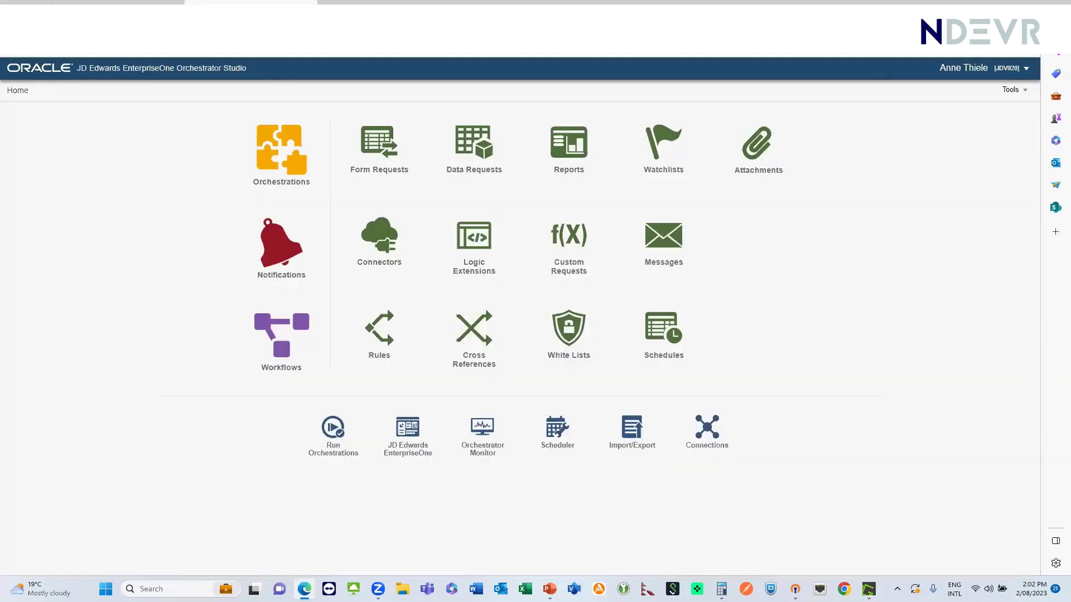
{"action": "left_click", "coordinate": [276, 150]}
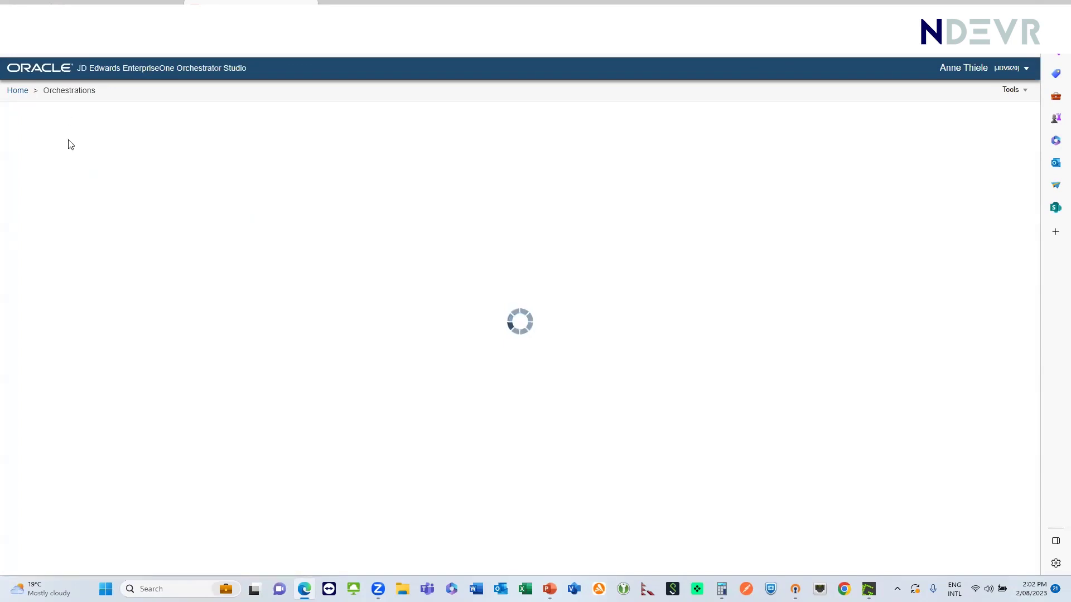
{"action": "left_click", "coordinate": [68, 170]}
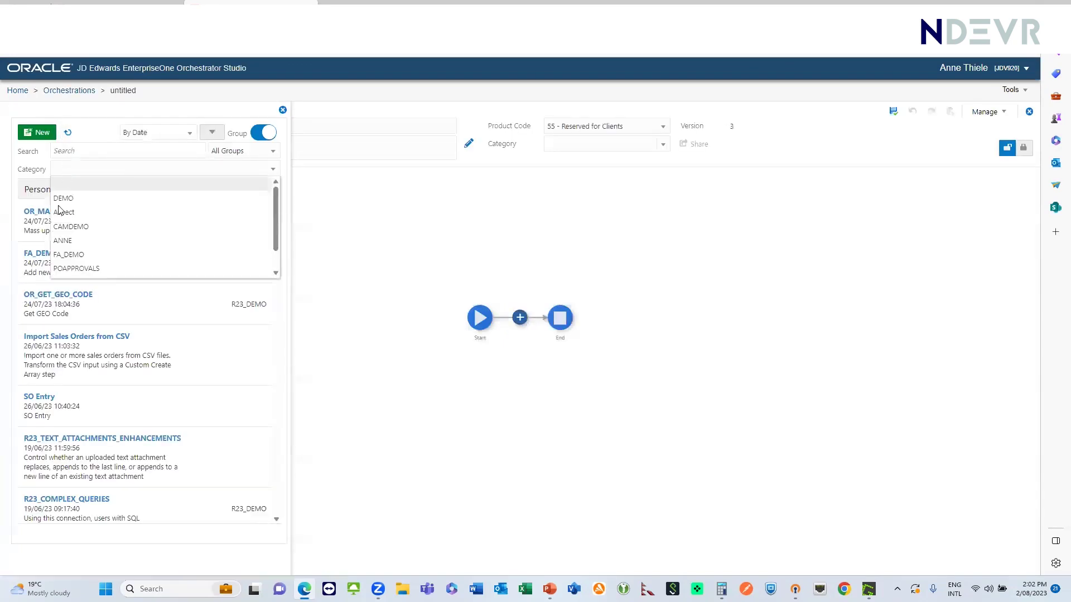
{"action": "scroll", "coordinate": [67, 270], "scroll_direction": "down", "scroll_amount": 3}
{"action": "left_click", "coordinate": [68, 271]}
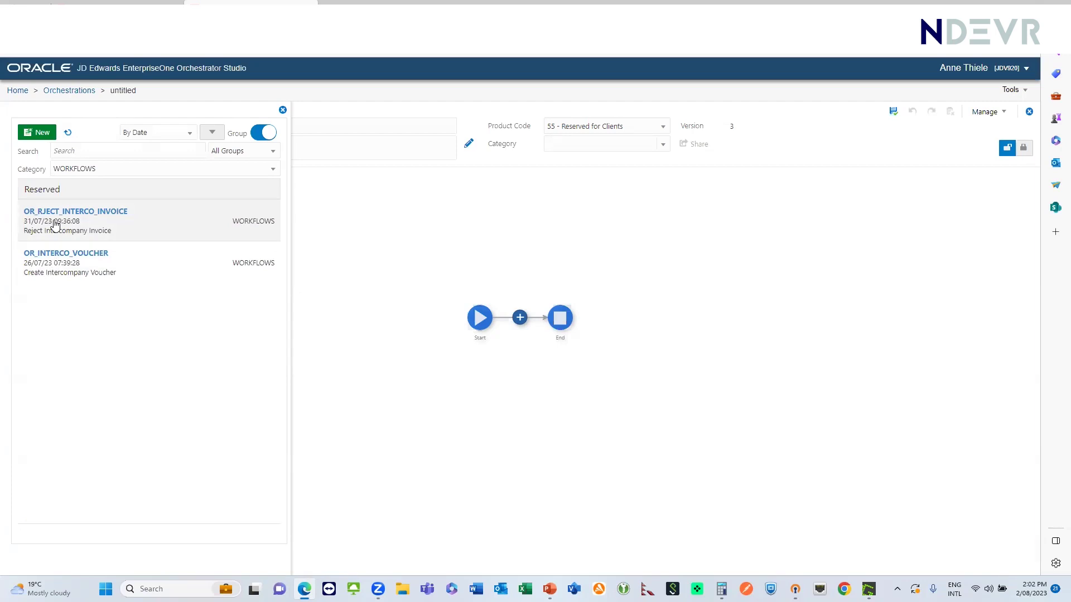
{"action": "left_click", "coordinate": [60, 272]}
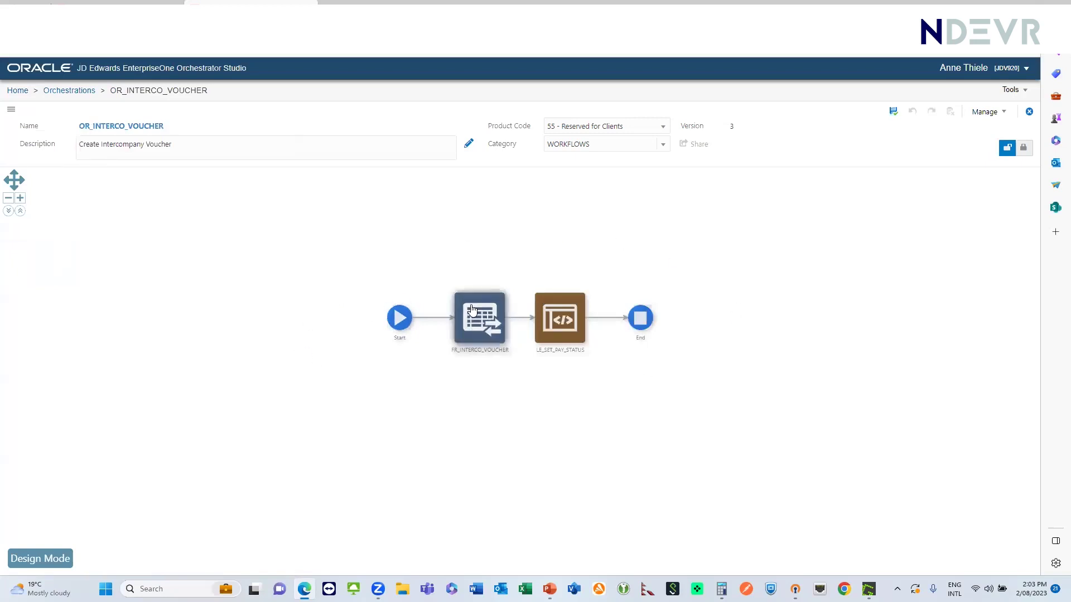
Step: Inspect the FR_INTERCO_VOUCHER form request summary and the LE_SET_PAY_STATUS transformations, including the default value for PayStatusCode
{"action": "mouse_move", "coordinate": [472, 310]}
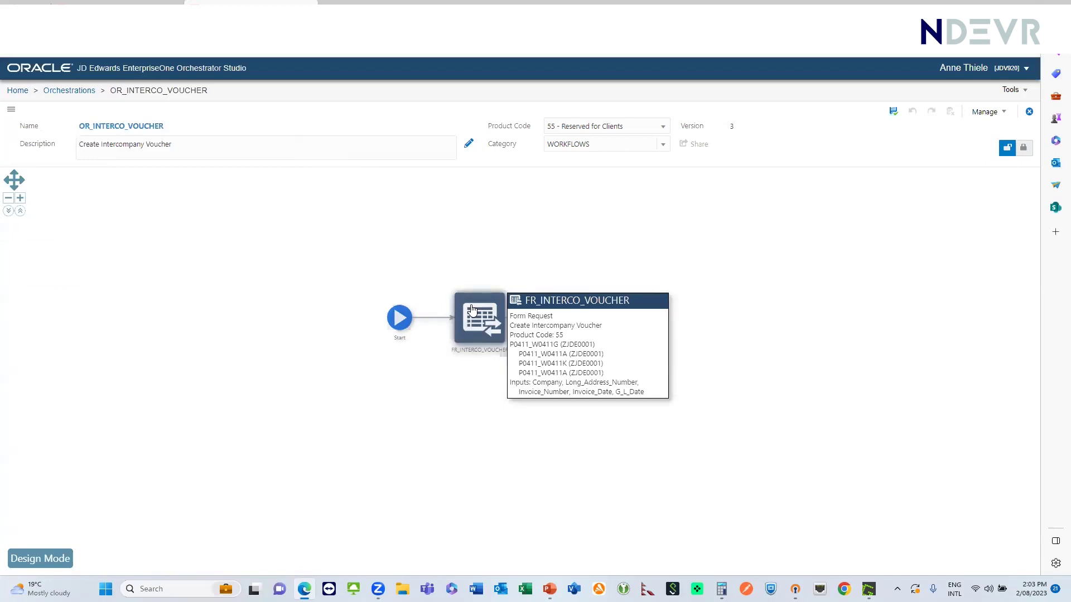
{"action": "left_click", "coordinate": [474, 311]}
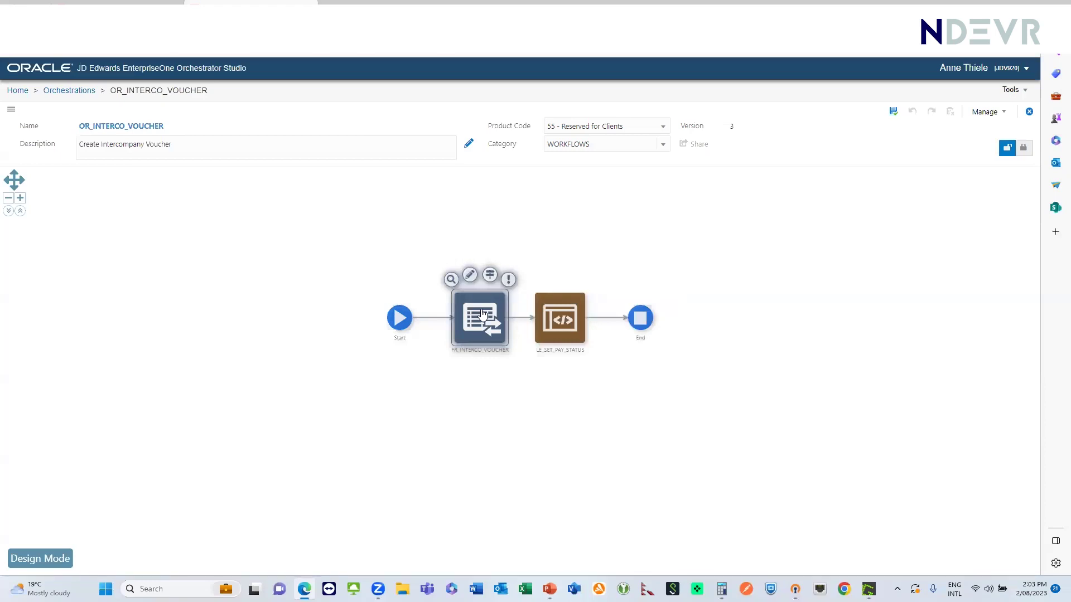
{"action": "left_click", "coordinate": [552, 312]}
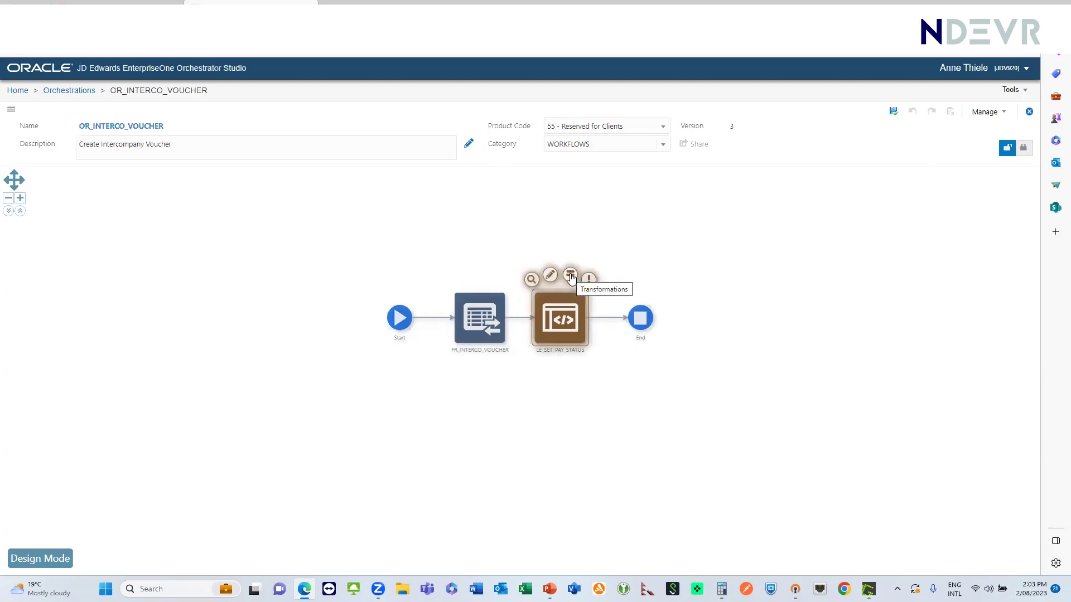
{"action": "left_click", "coordinate": [571, 278]}
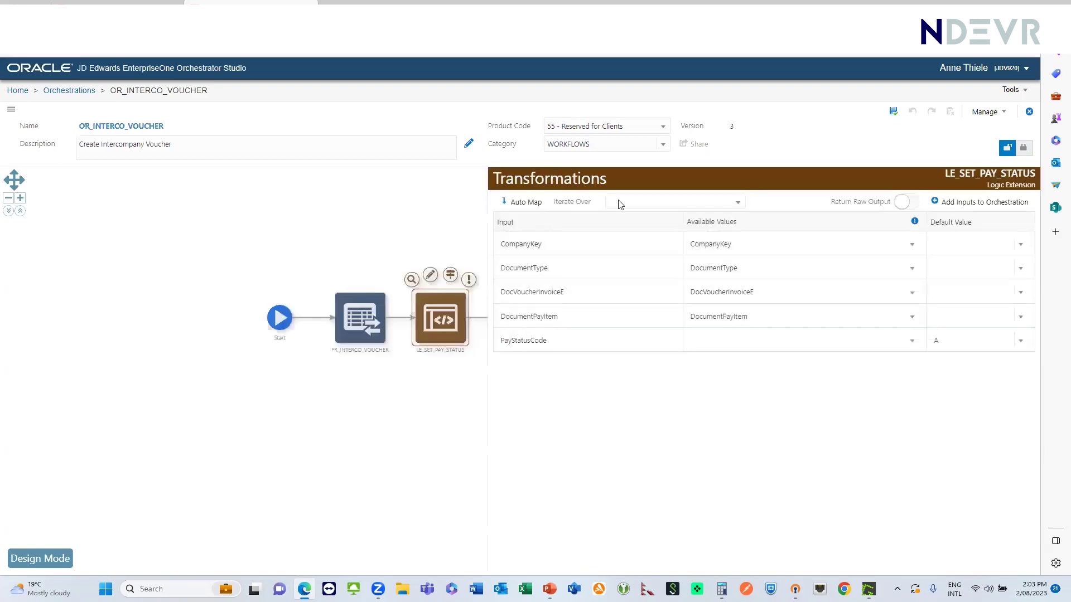
{"action": "left_click", "coordinate": [942, 342]}
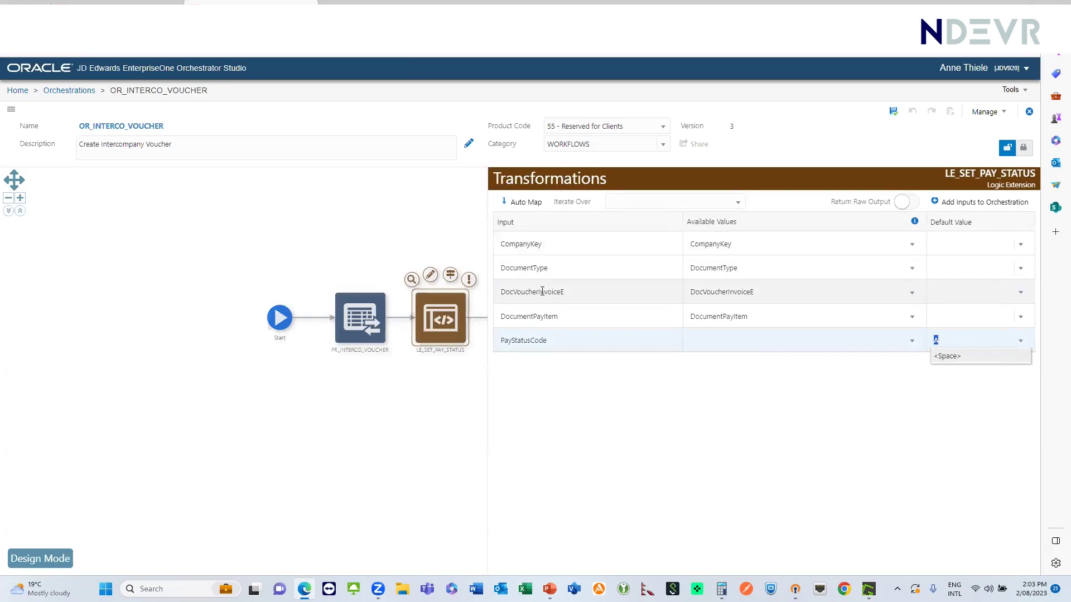
{"action": "left_click", "coordinate": [356, 416]}
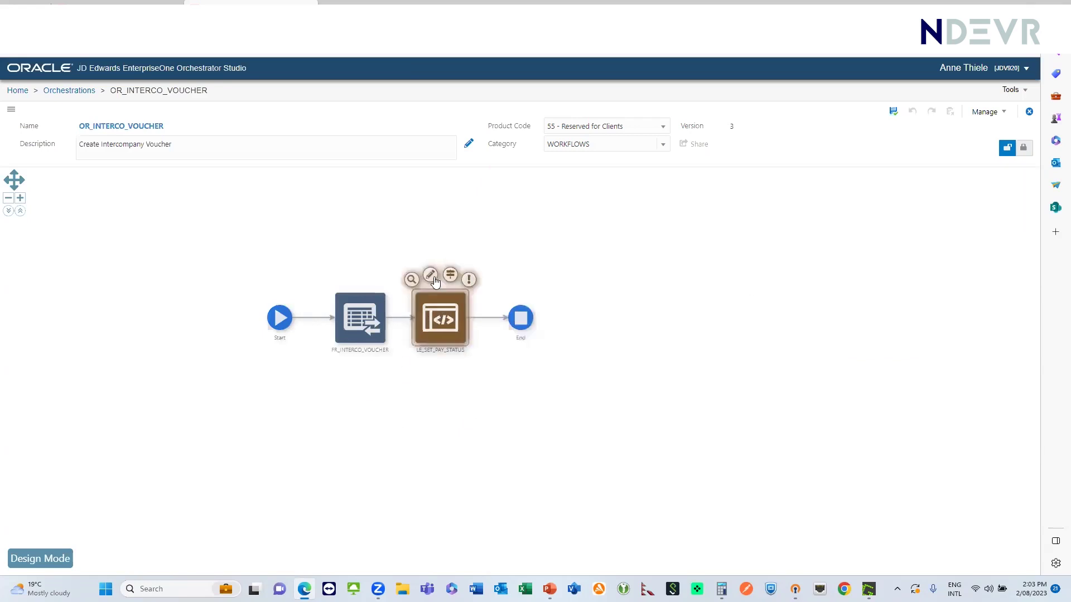
Step: Review the F03B11 table update and its column mapping in the LE_SET_PAY_STATUS logic extension, and close it
{"action": "left_click", "coordinate": [434, 279]}
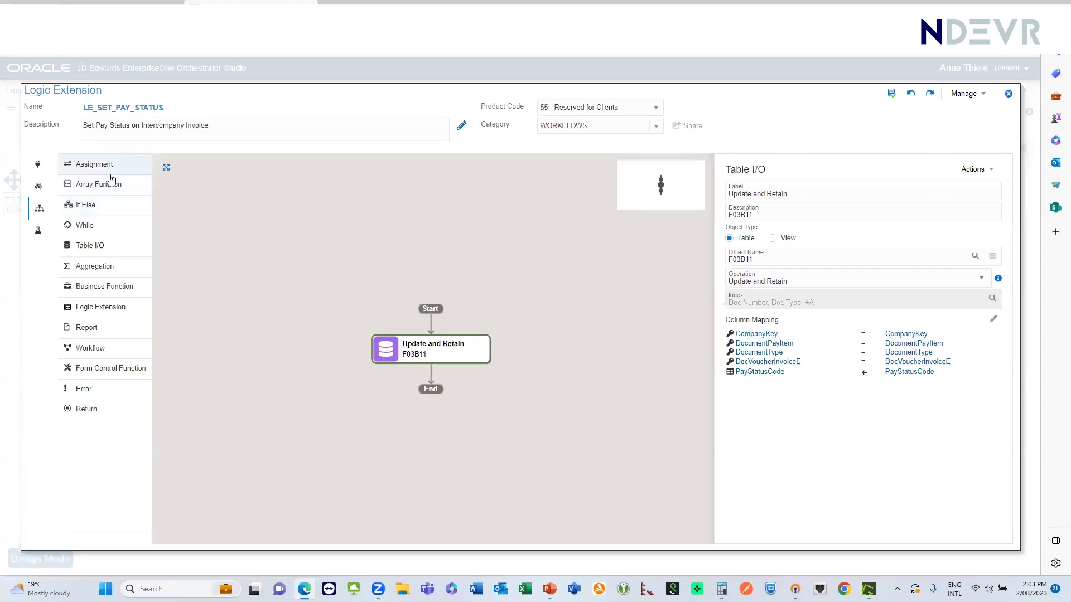
{"action": "left_click_drag", "start_coordinate": [114, 186], "coordinate": [414, 348]}
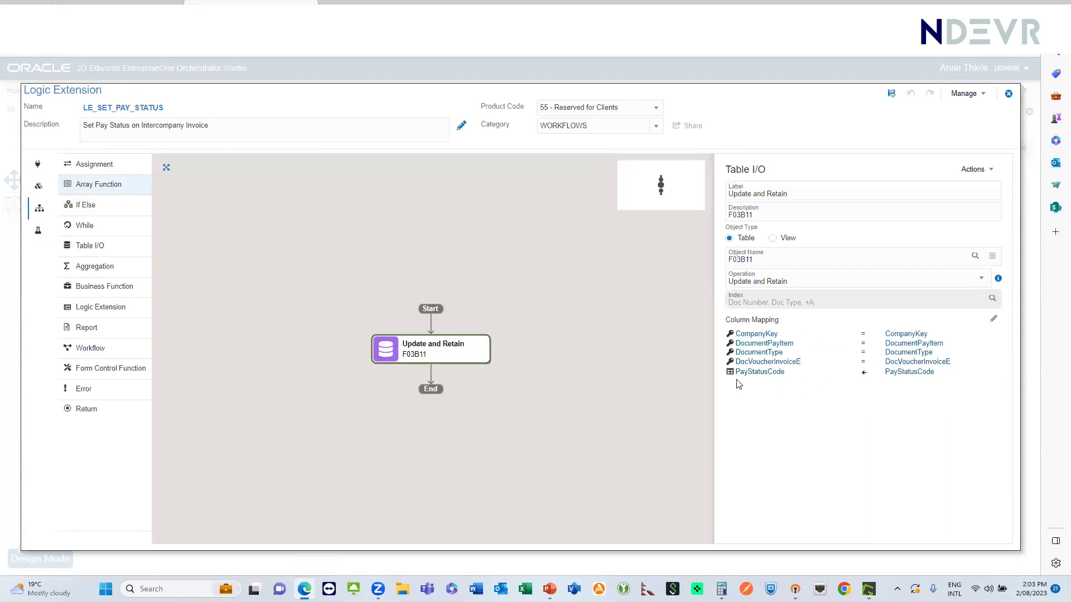
{"action": "left_click", "coordinate": [1010, 95]}
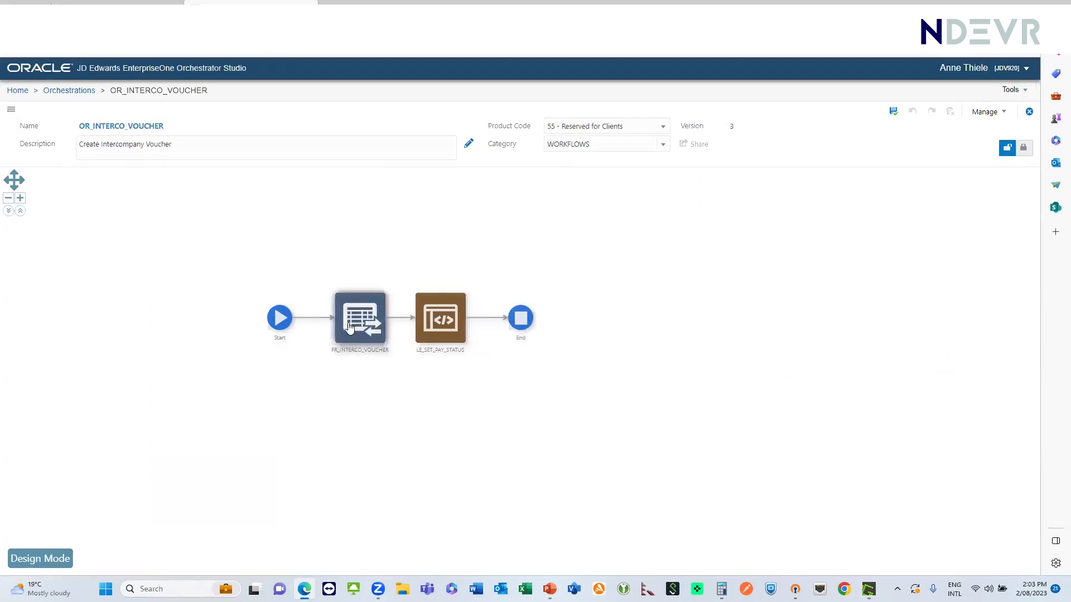
Step: Check the FR_INTERCO_VOUCHER and LE_SET_PAY_STATUS summaries, and open the orchestration OR_RJECT_INTERCO_INVOICE
{"action": "mouse_move", "coordinate": [349, 328]}
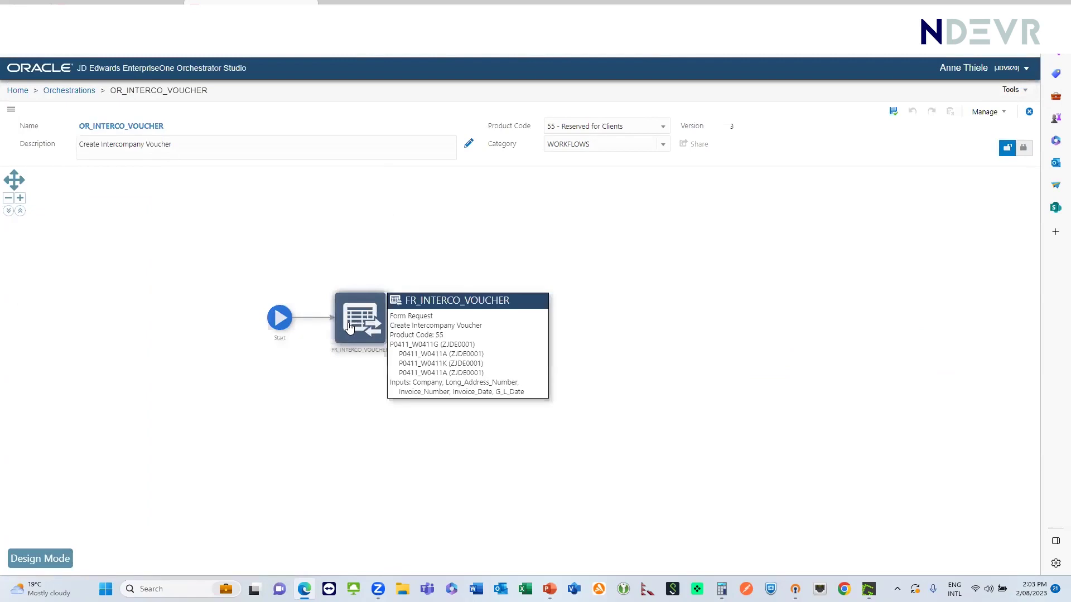
{"action": "mouse_move", "coordinate": [449, 318]}
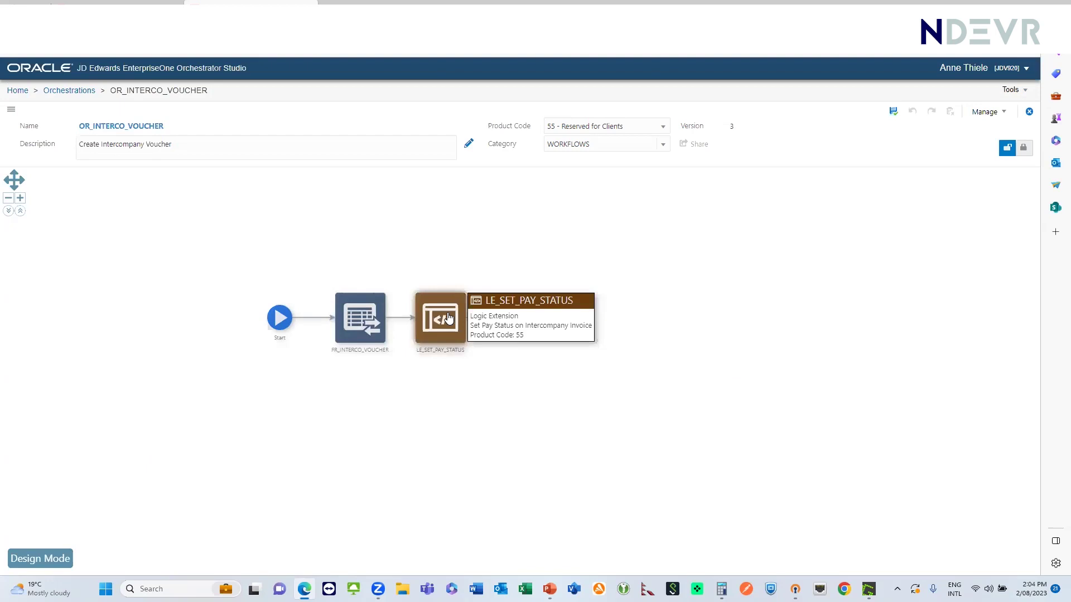
{"action": "left_click", "coordinate": [62, 95]}
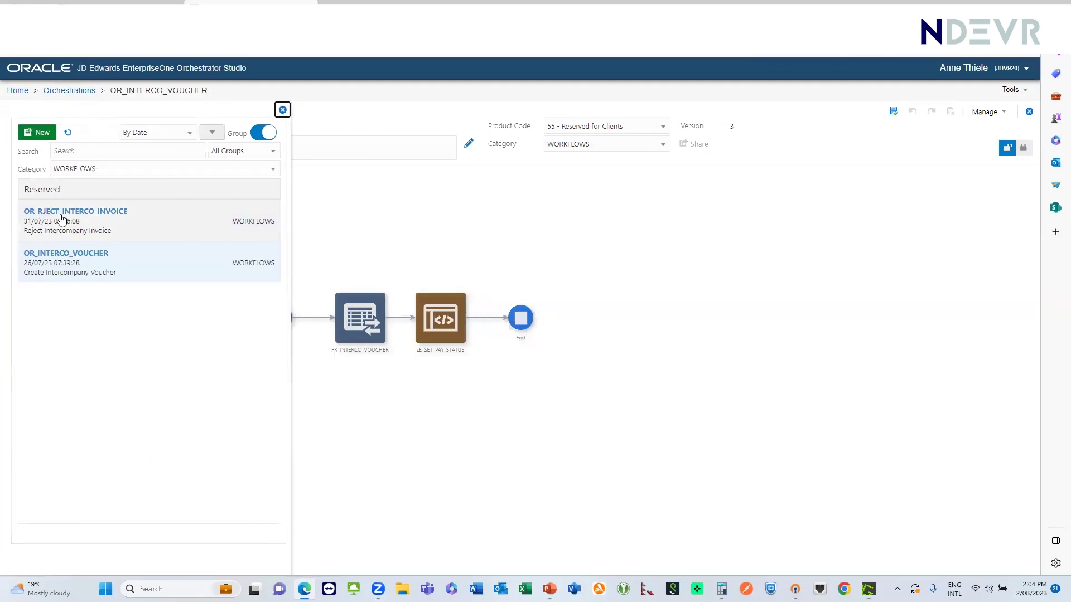
{"action": "left_click", "coordinate": [61, 217]}
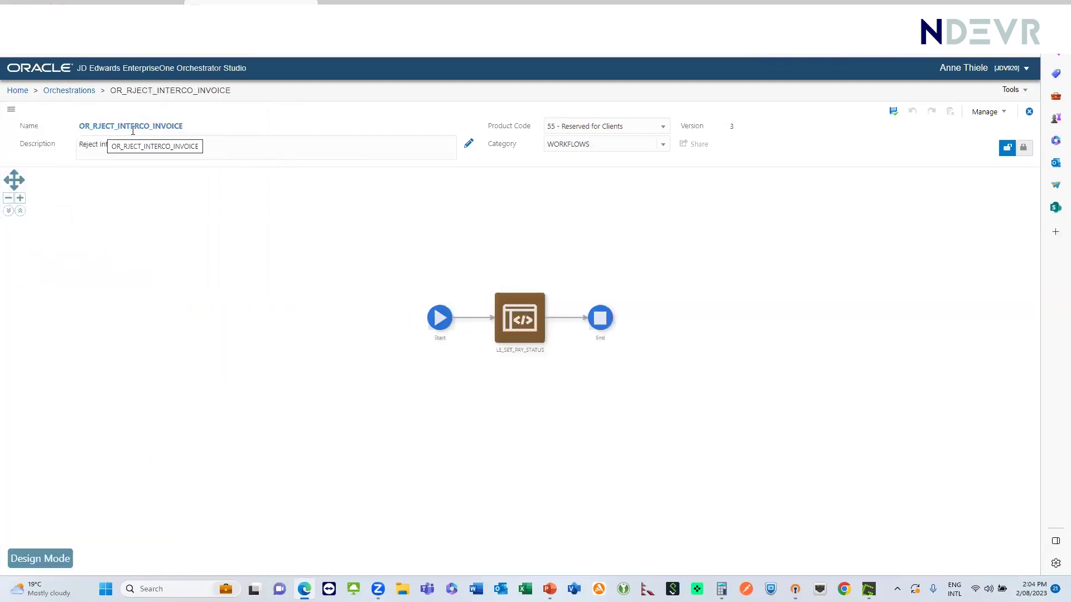
Step: Inspect the LE_SET_PAY_STATUS transformations in OR_RJECT_INTERCO_INVOICE, including the default value for PayStatusCode, and close them
{"action": "mouse_move", "coordinate": [518, 316]}
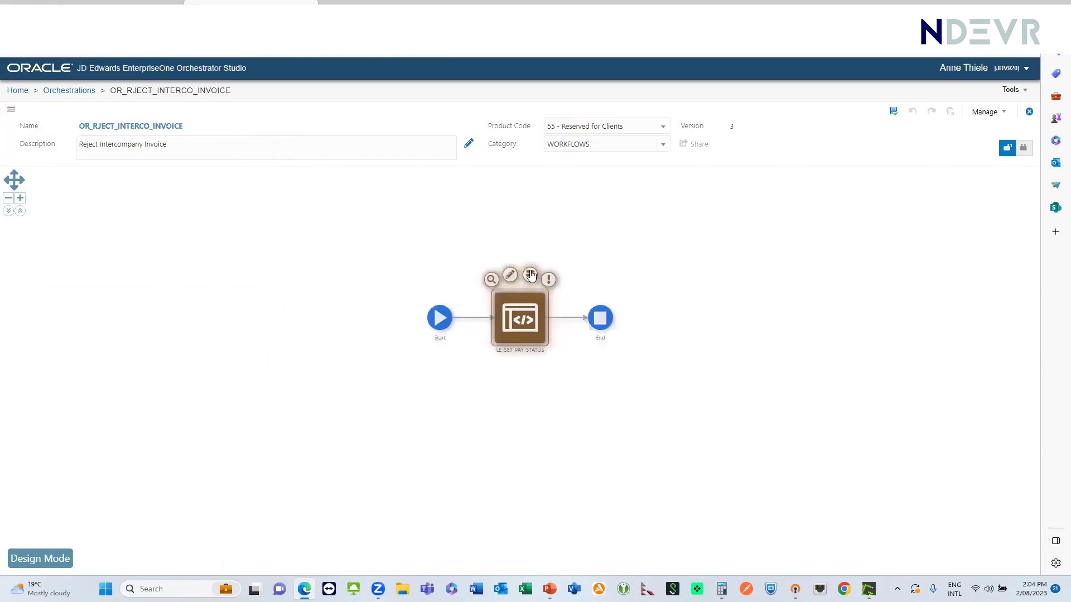
{"action": "left_click", "coordinate": [530, 275]}
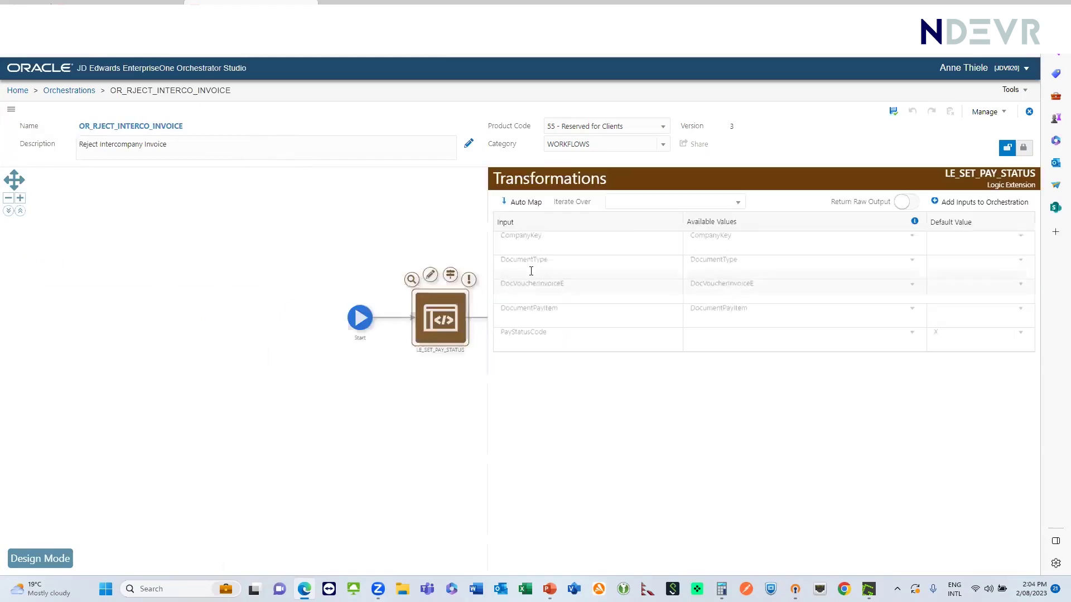
{"action": "left_click", "coordinate": [934, 341]}
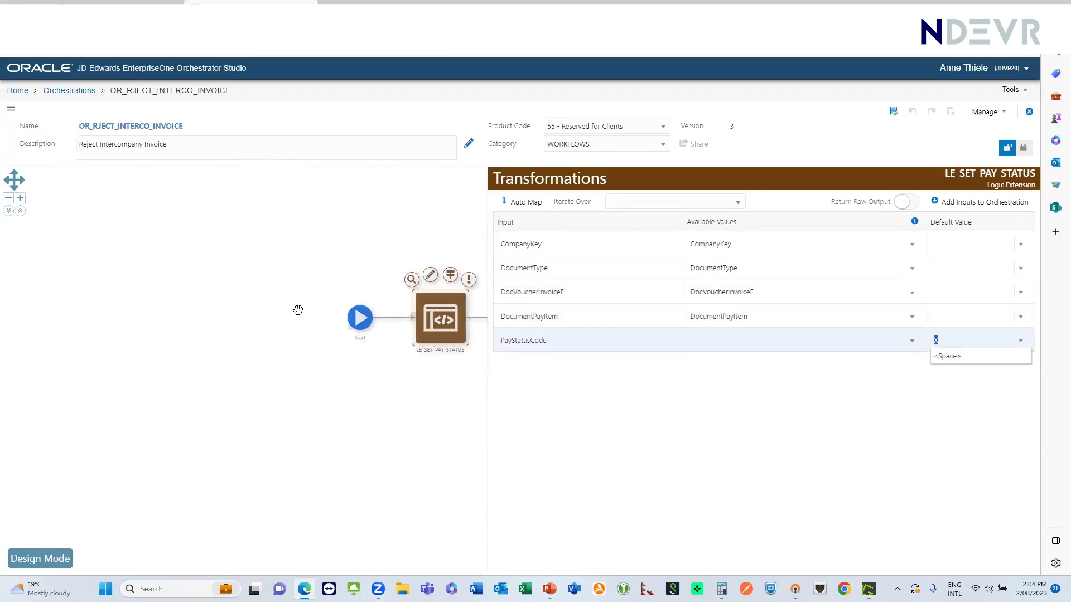
{"action": "left_click", "coordinate": [272, 302]}
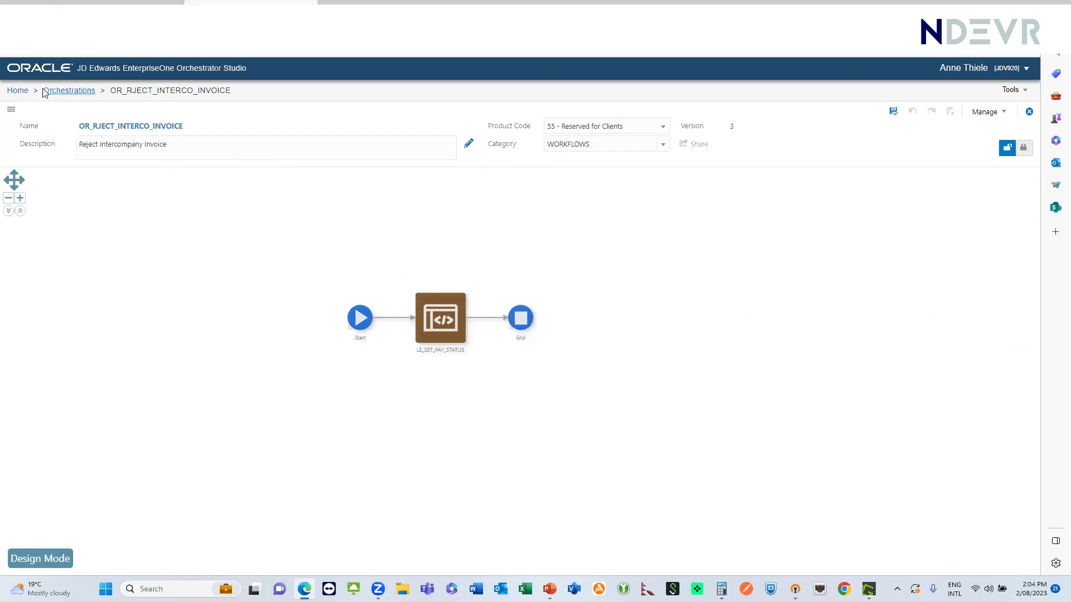
Step: Filter the notifications by category WORKFLOWS and open NOT_INTERCO_VOUCHER_CREATED
{"action": "left_click", "coordinate": [22, 92]}
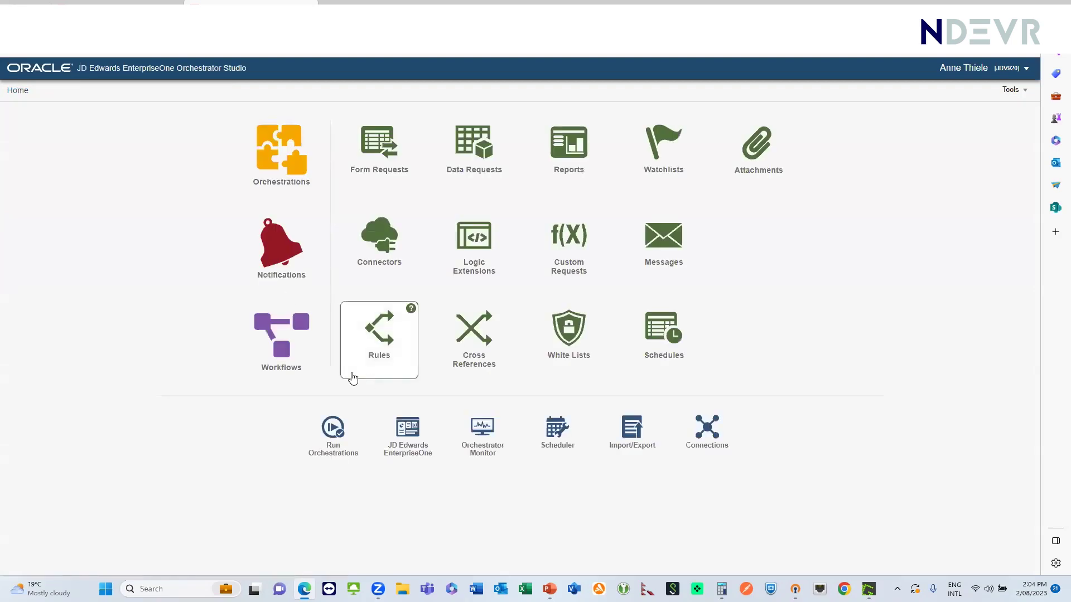
{"action": "left_click", "coordinate": [303, 265]}
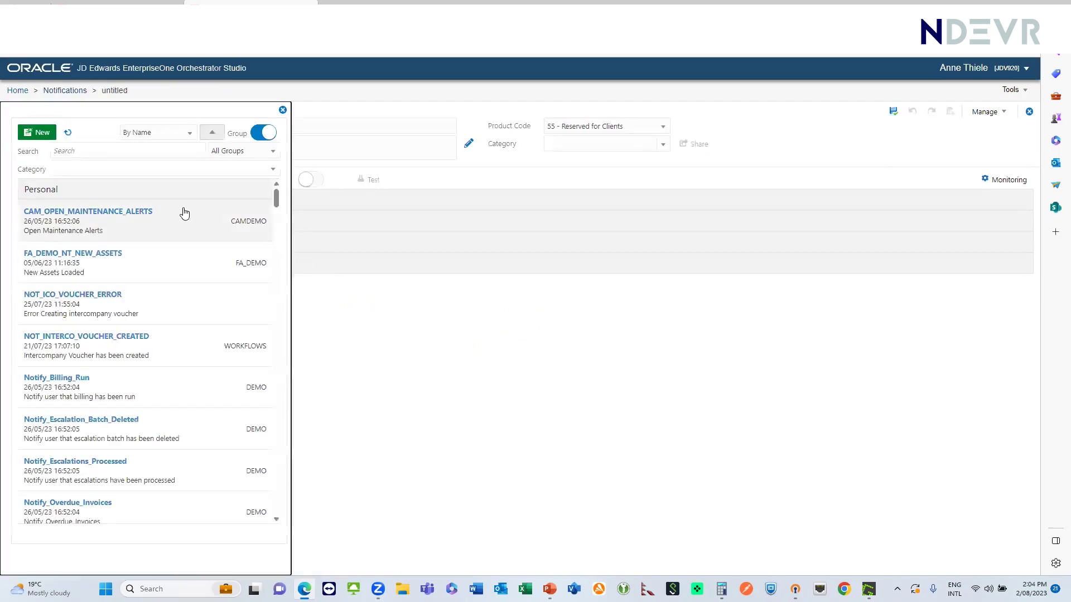
{"action": "left_click", "coordinate": [79, 175]}
{"action": "left_click", "coordinate": [76, 239]}
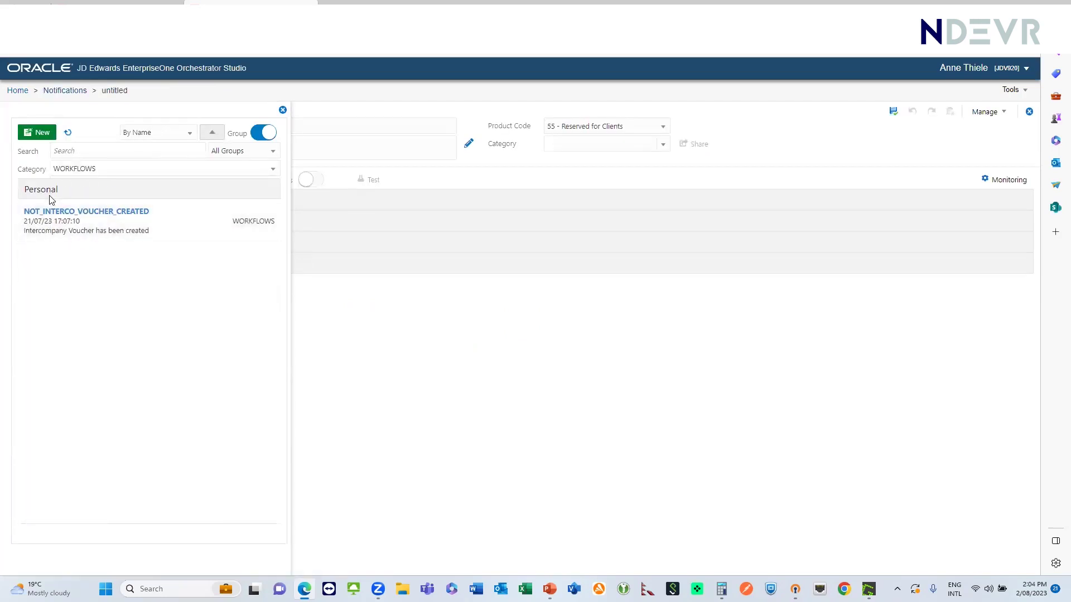
{"action": "left_click", "coordinate": [54, 229]}
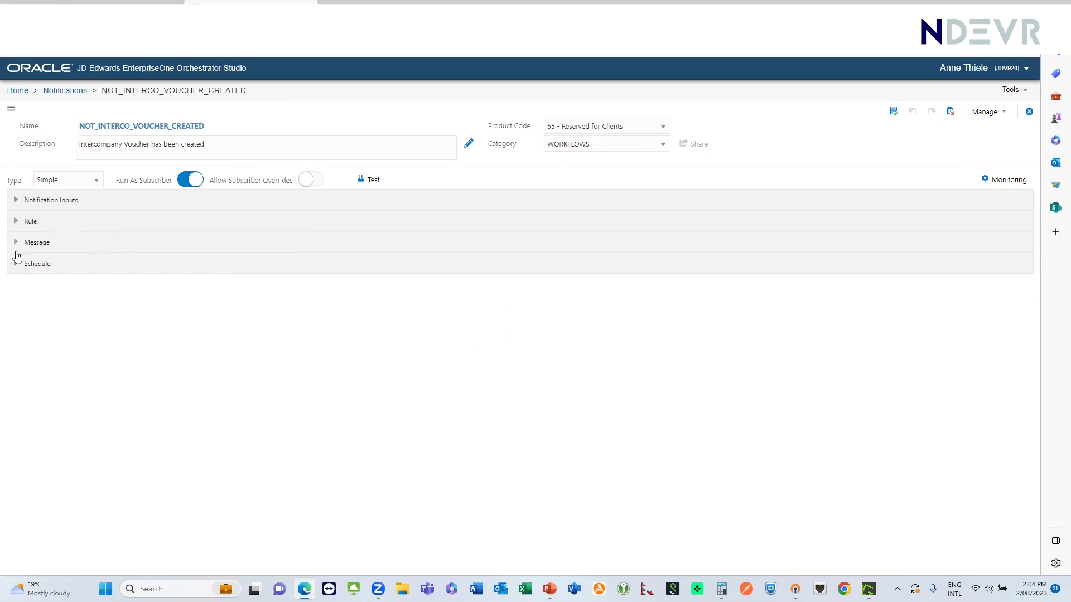
Step: Review the message of NOT_INTERCO_VOUCHER_CREATED, highlighting the Amount and Remark placeholders in its body
{"action": "left_click", "coordinate": [15, 243]}
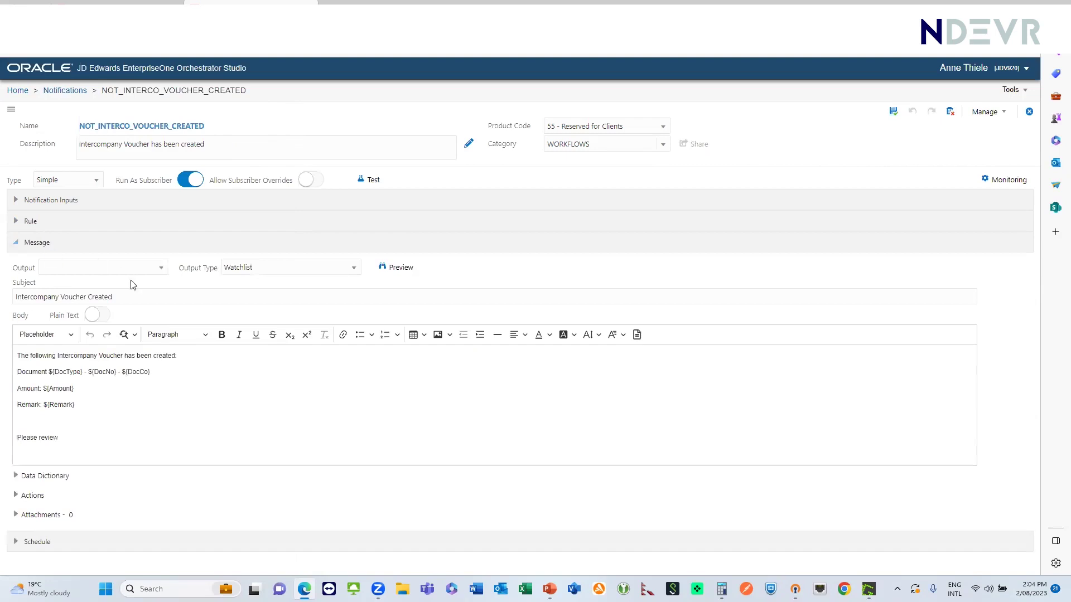
{"action": "left_click_drag", "start_coordinate": [177, 377], "coordinate": [45, 391]}
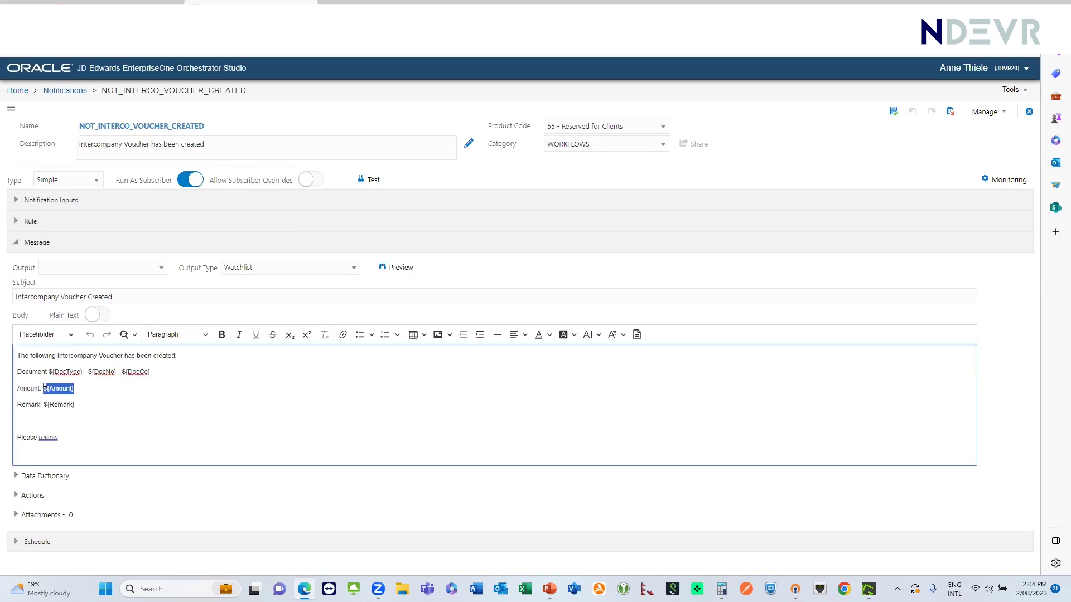
{"action": "left_click_drag", "start_coordinate": [87, 405], "coordinate": [44, 406]}
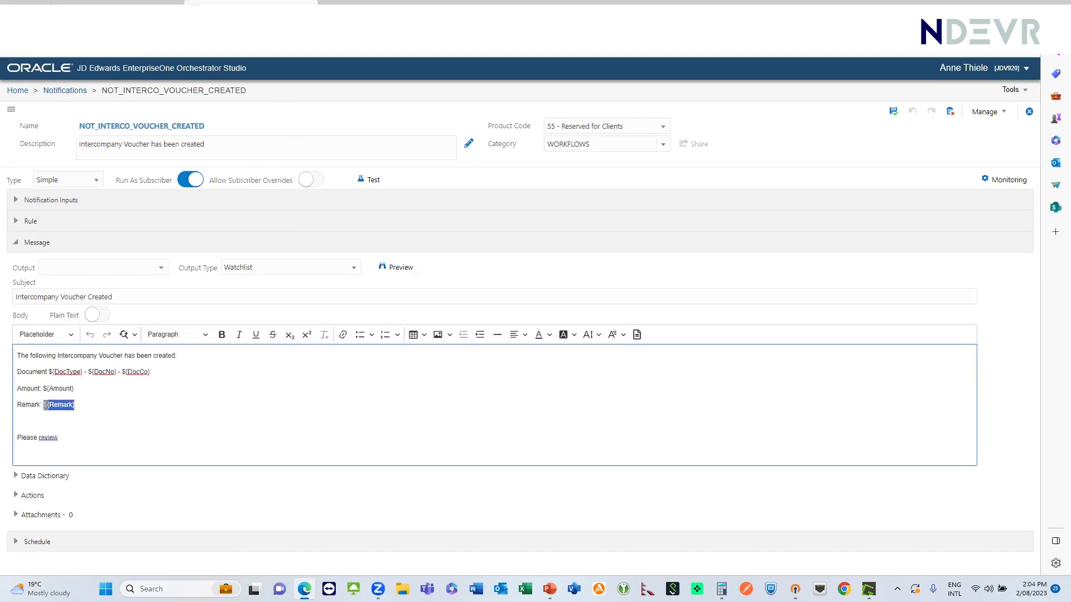
{"action": "left_click", "coordinate": [162, 412]}
Step: Examine the notification's Intercompany Voucher application link to P0411 and its form interconnect values, and close the notification
{"action": "left_click", "coordinate": [15, 498]}
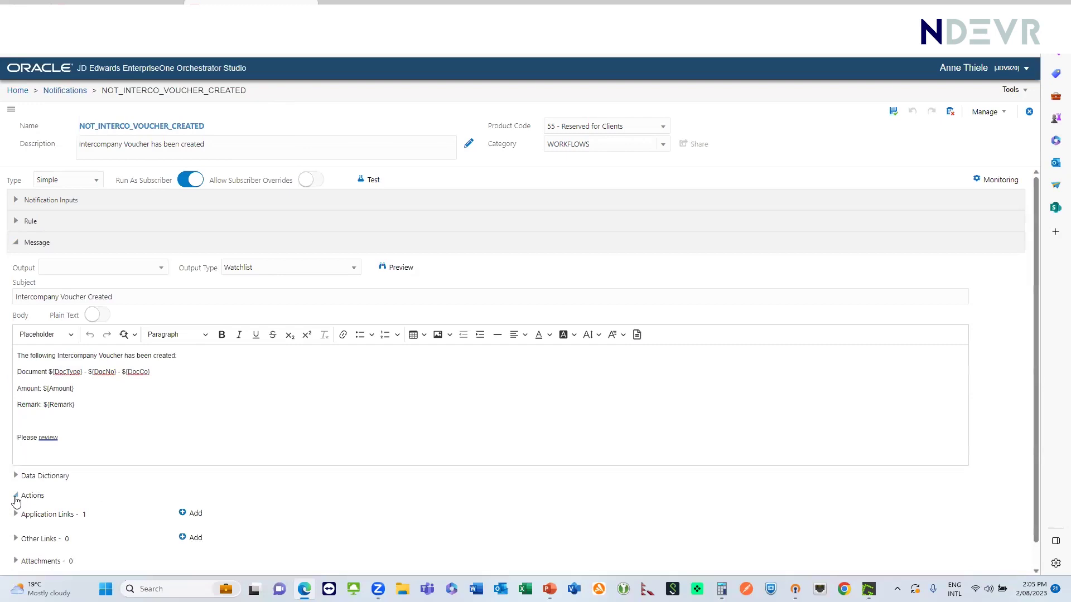
{"action": "scroll", "coordinate": [17, 487], "scroll_direction": "down", "scroll_amount": 1}
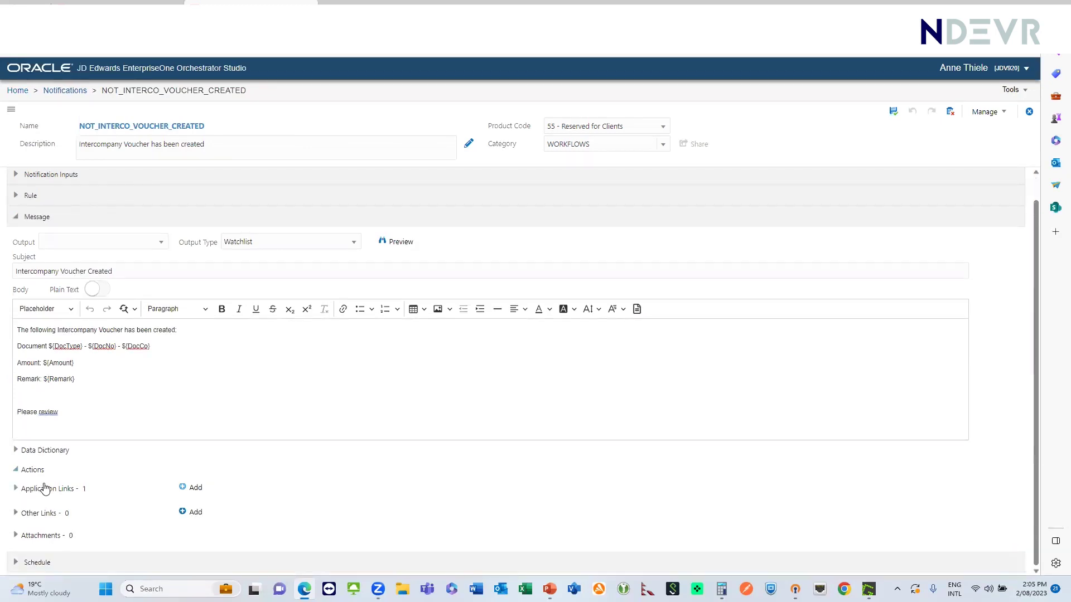
{"action": "left_click", "coordinate": [15, 489]}
{"action": "scroll", "coordinate": [123, 485], "scroll_direction": "down", "scroll_amount": 5}
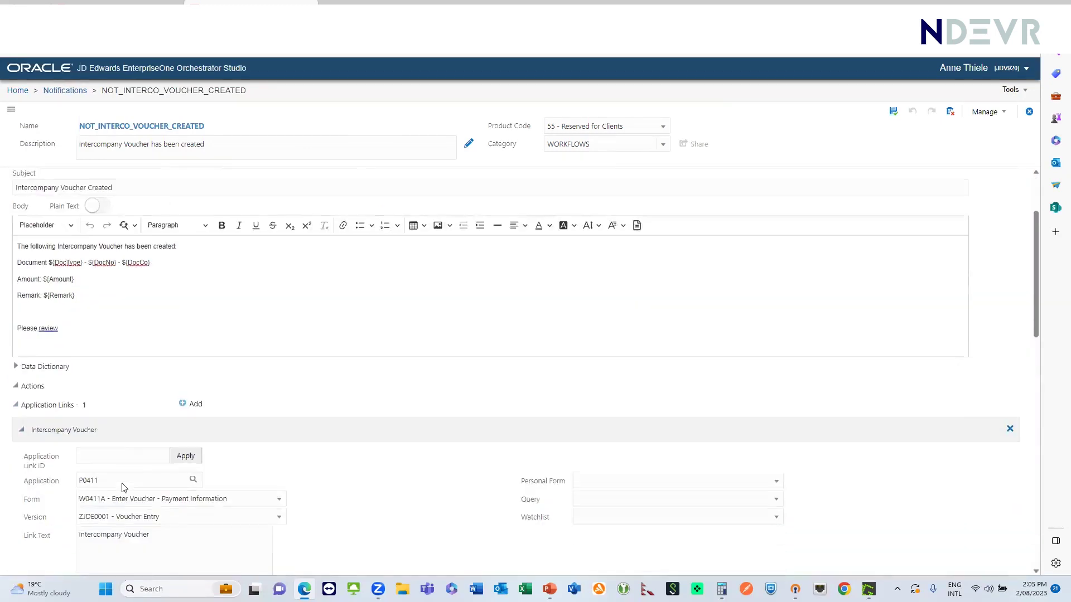
{"action": "left_click", "coordinate": [179, 233]}
{"action": "left_click", "coordinate": [178, 233]}
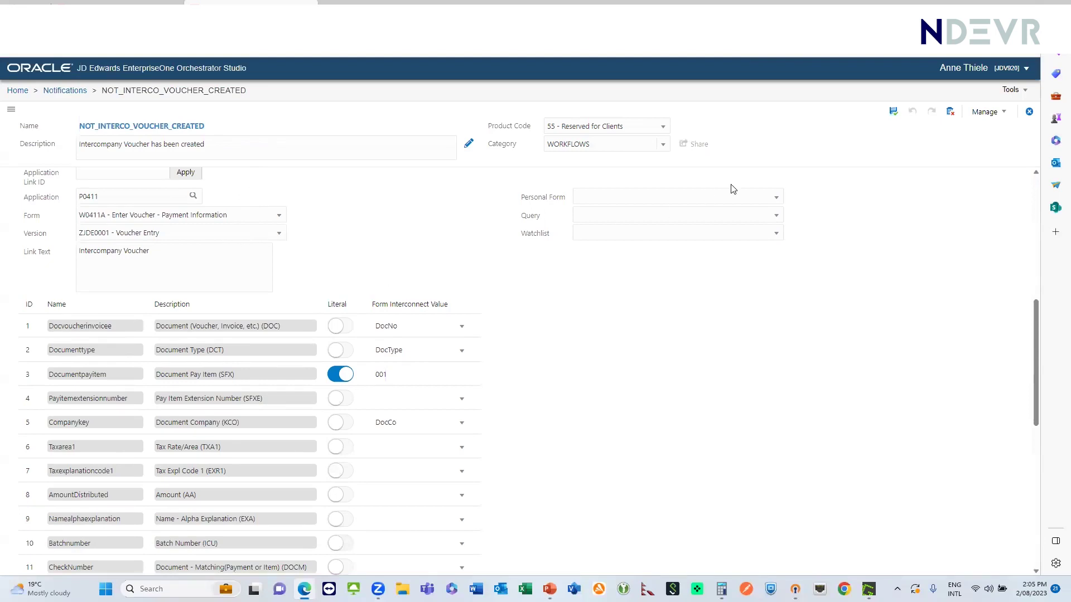
{"action": "left_click", "coordinate": [1030, 113]}
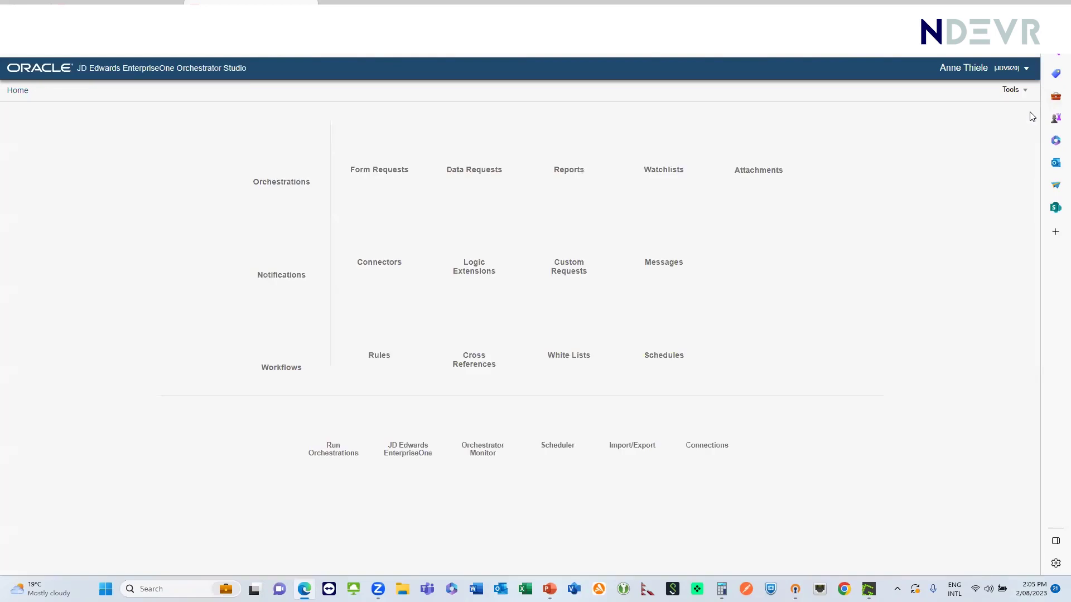
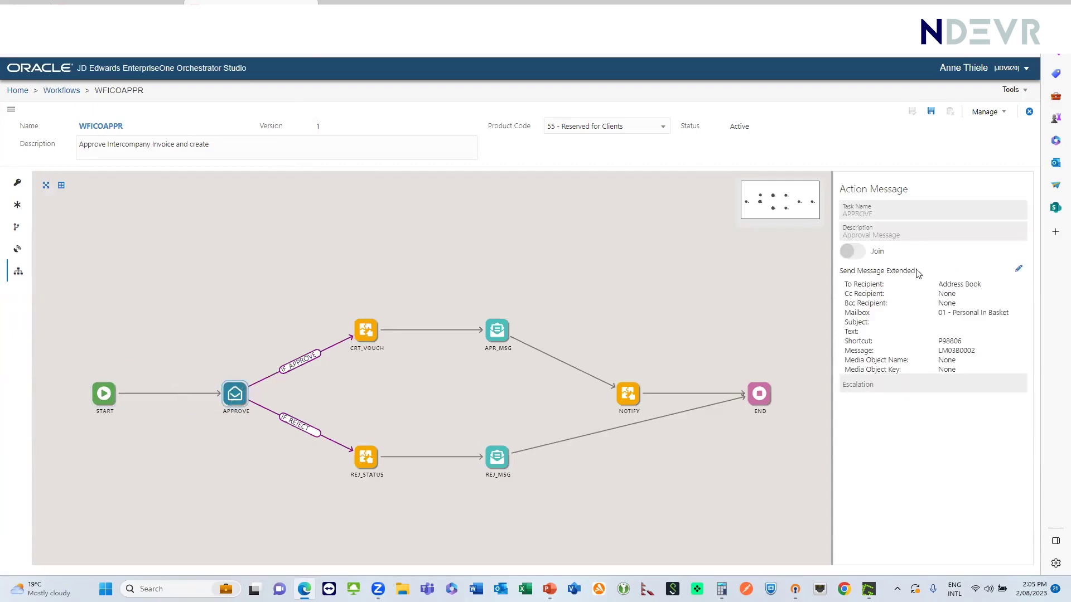
Step: Inspect the key data and additional data structures of workflow WFICOAPPR, and return to its workflow diagram
{"action": "left_click_drag", "start_coordinate": [915, 189], "coordinate": [836, 190]}
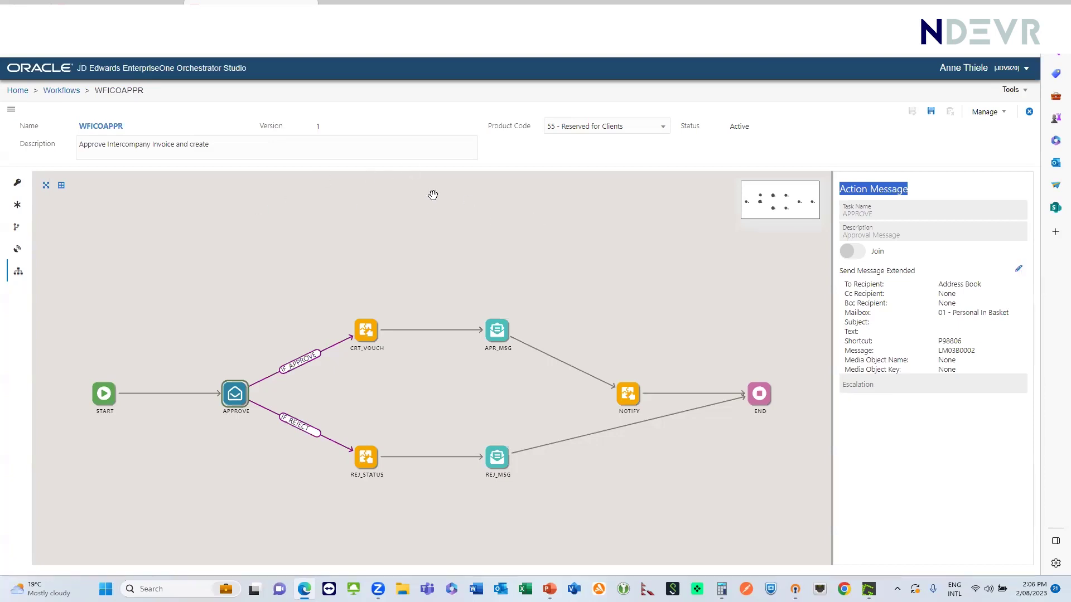
{"action": "left_click", "coordinate": [18, 185]}
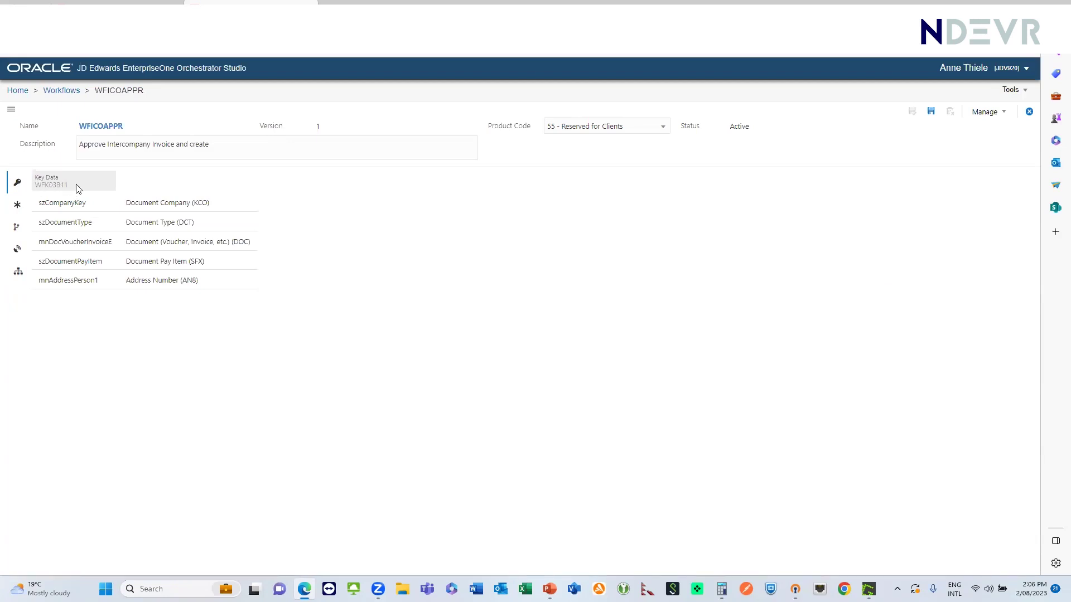
{"action": "double_click", "coordinate": [48, 188]}
{"action": "left_click", "coordinate": [17, 206]}
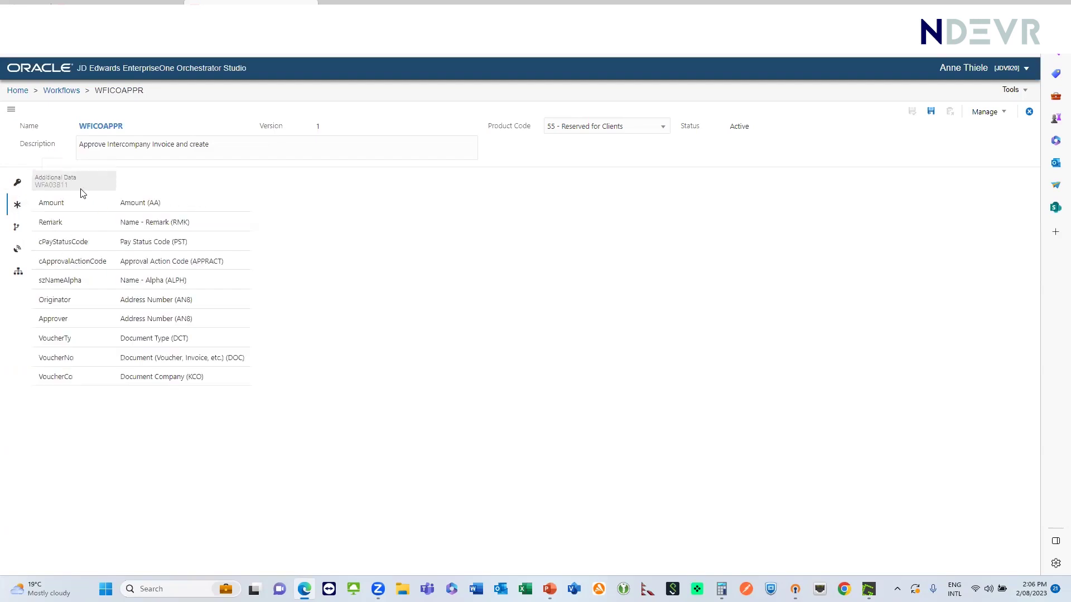
{"action": "left_click_drag", "start_coordinate": [69, 191], "coordinate": [31, 192]}
{"action": "left_click", "coordinate": [18, 273]}
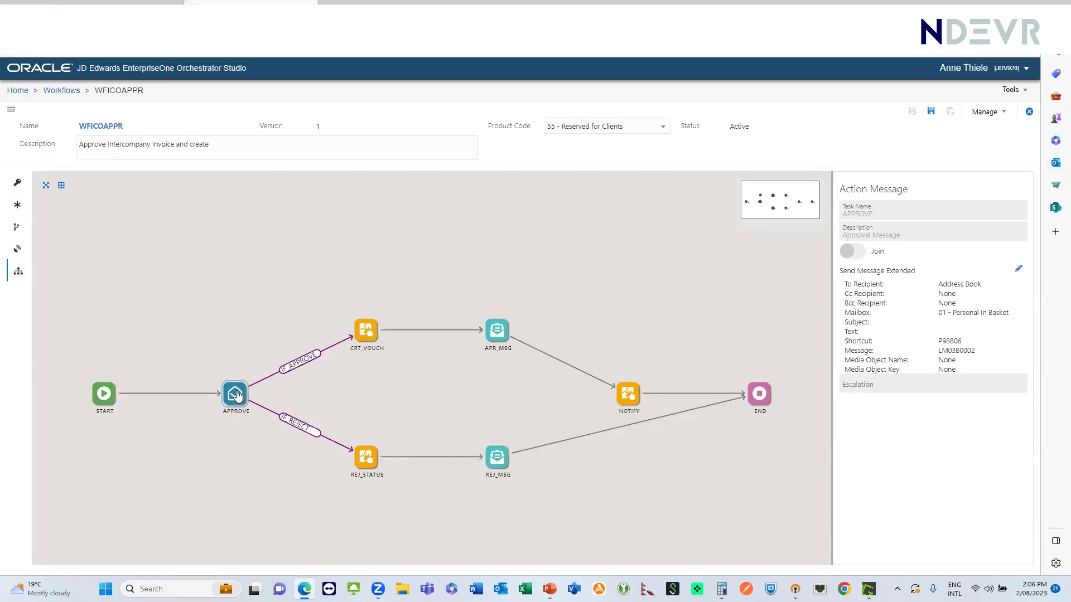
Step: Open the APPROVE task's message definition and highlight message item LM03B0002 and its invoice number placeholders &1 - &2 - &3
{"action": "left_click", "coordinate": [1019, 270]}
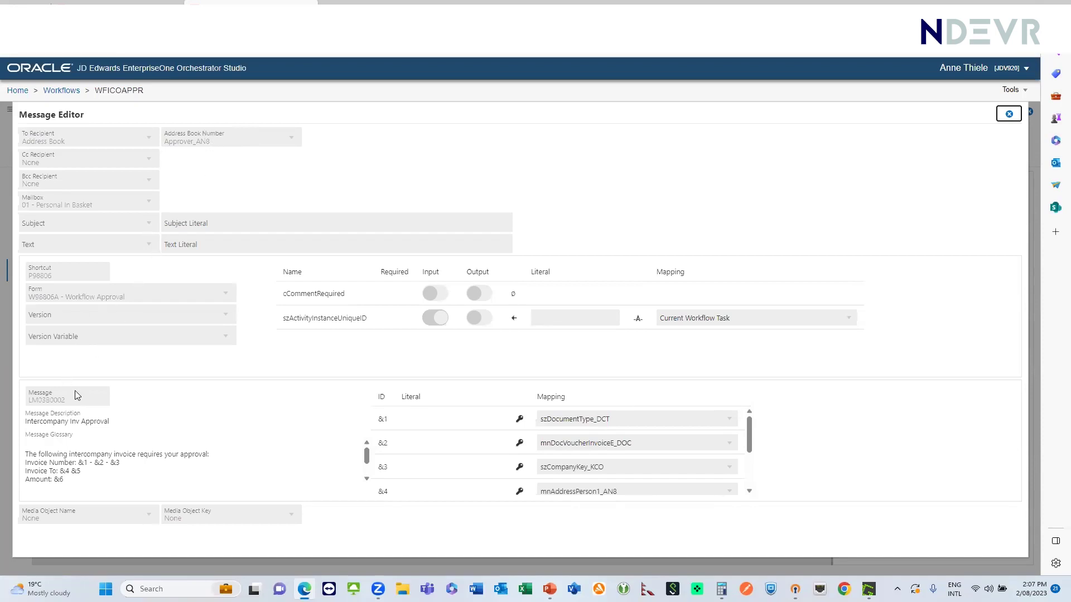
{"action": "left_click_drag", "start_coordinate": [71, 402], "coordinate": [23, 406]}
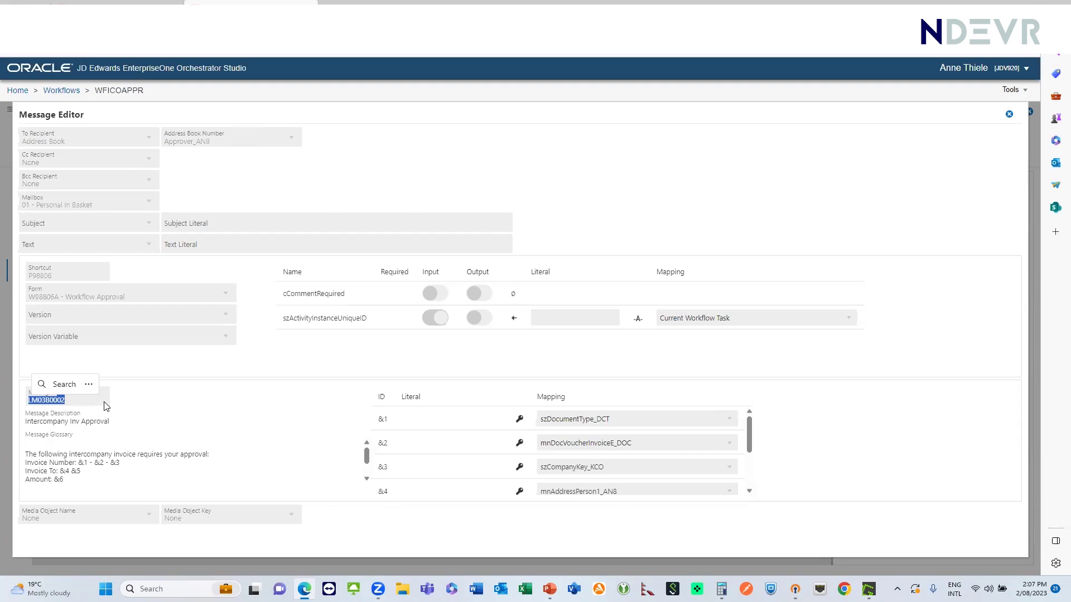
{"action": "left_click", "coordinate": [132, 467]}
{"action": "left_click_drag", "start_coordinate": [29, 450], "coordinate": [81, 460]}
{"action": "scroll", "coordinate": [88, 469], "scroll_direction": "up", "scroll_amount": 2}
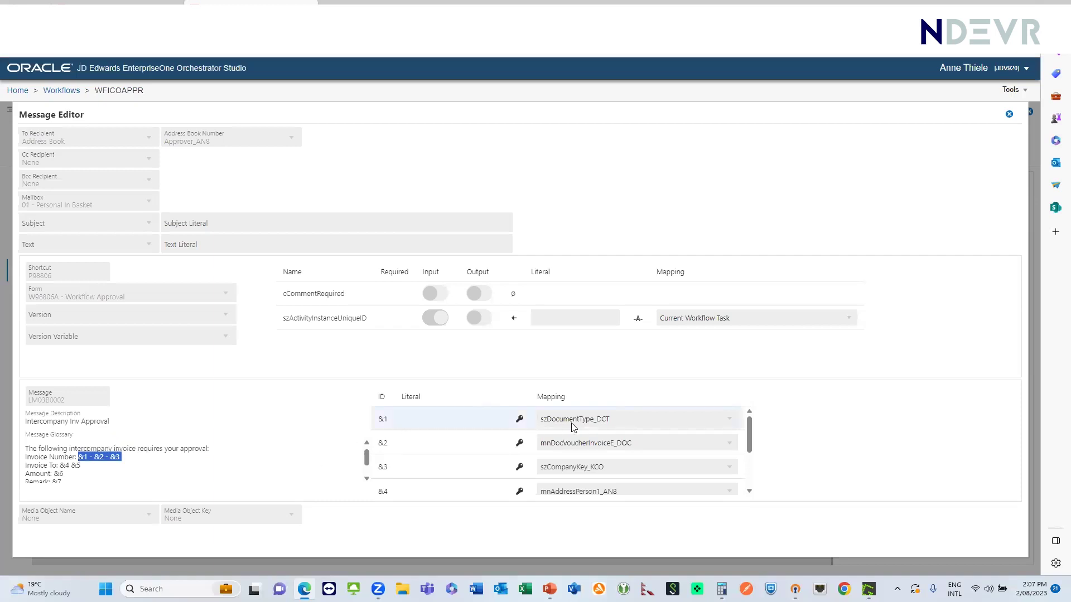
Step: Review the mappings of message placeholders &1 through &7 and the P98806 shortcut, and close the message definition
{"action": "left_click", "coordinate": [432, 420]}
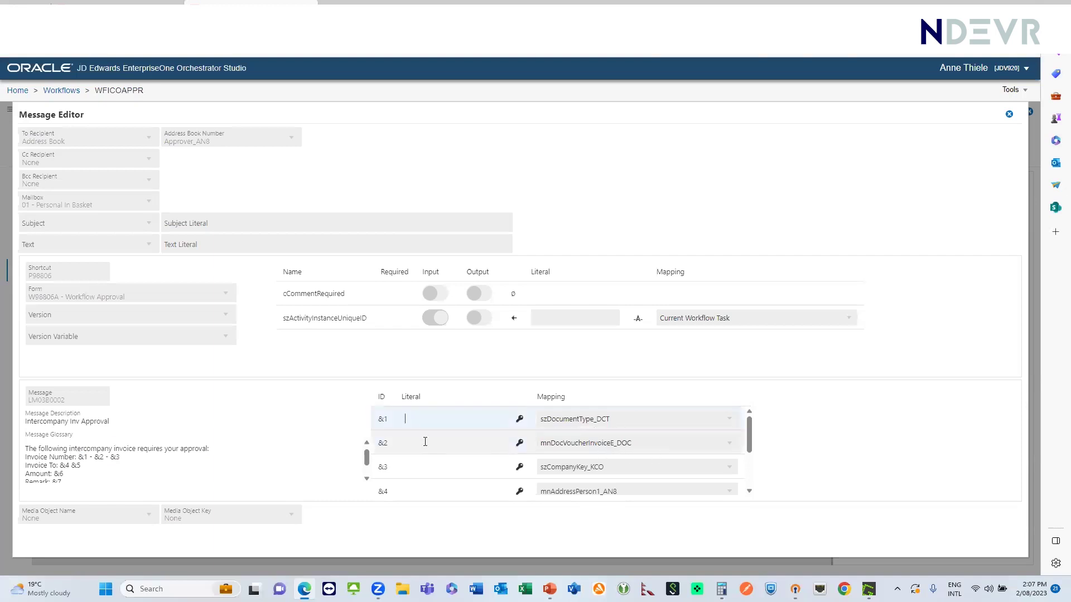
{"action": "scroll", "coordinate": [606, 481], "scroll_direction": "down", "scroll_amount": 1}
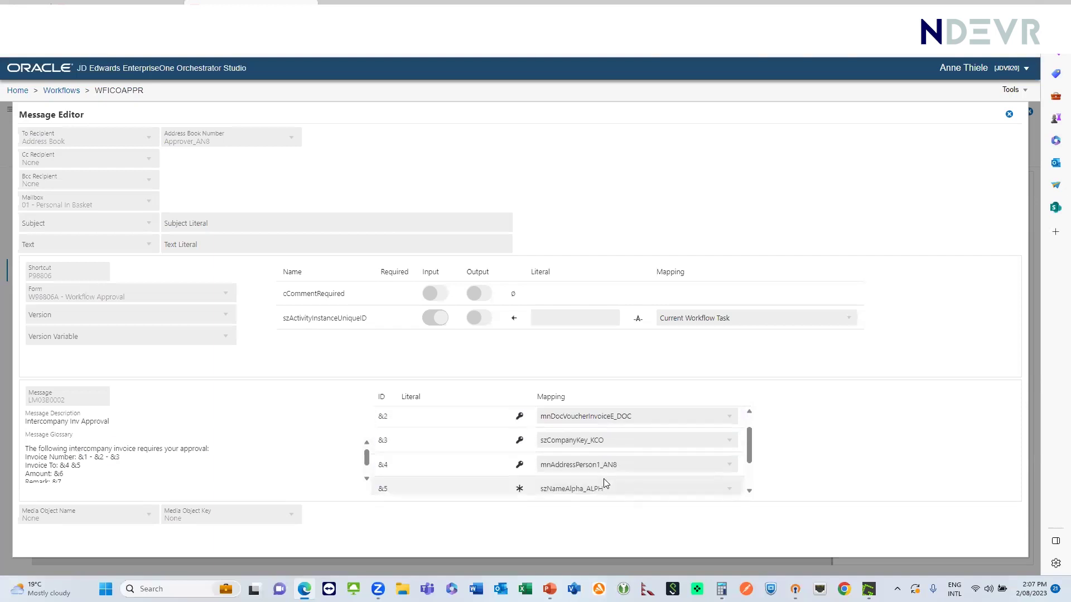
{"action": "scroll", "coordinate": [602, 446], "scroll_direction": "down", "scroll_amount": 2}
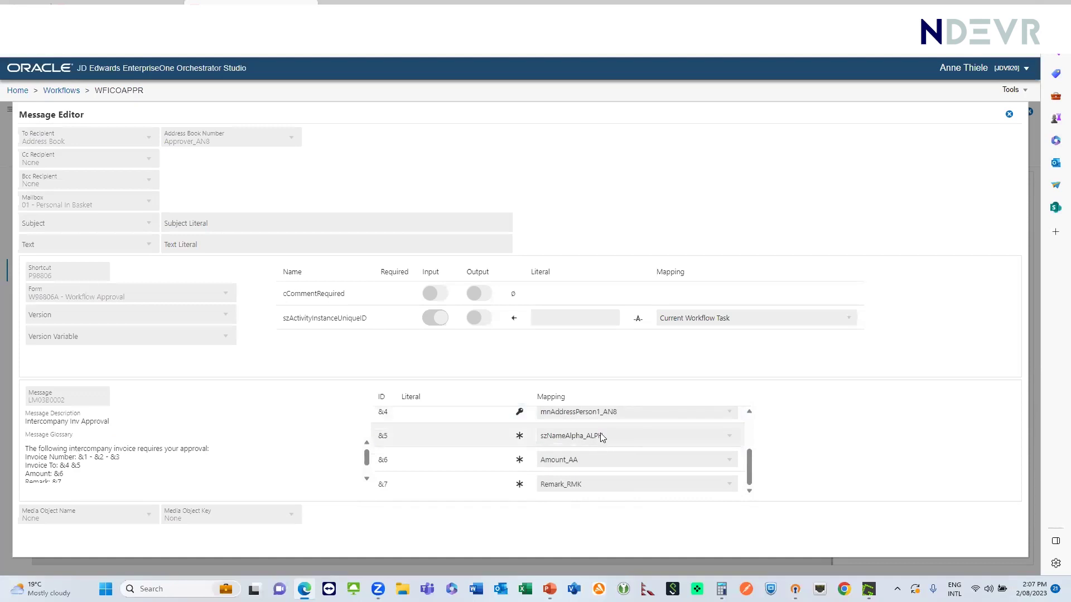
{"action": "scroll", "coordinate": [601, 436], "scroll_direction": "up", "scroll_amount": 3}
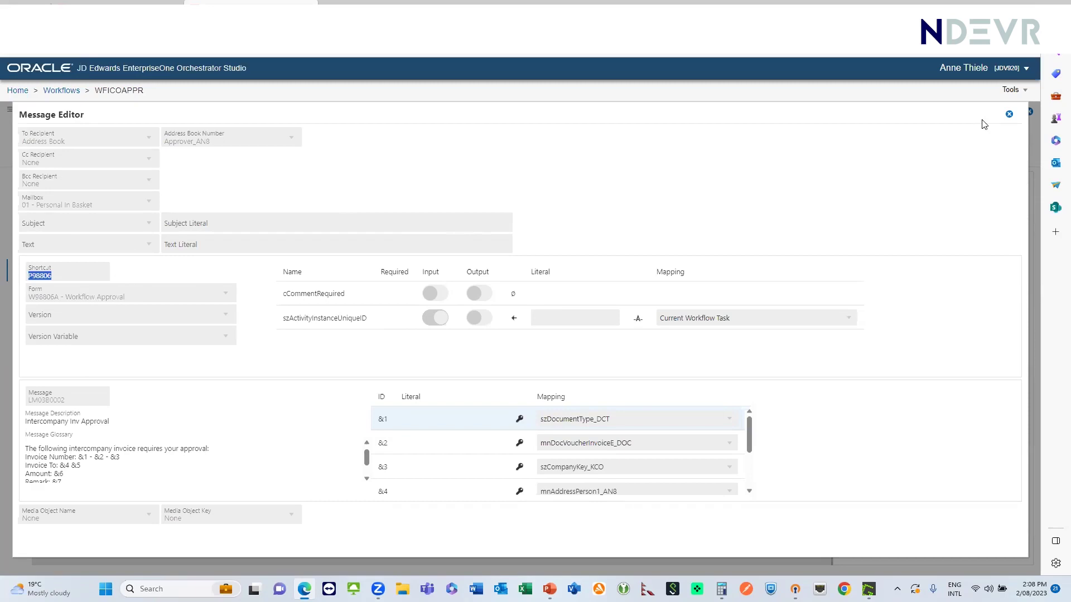
{"action": "left_click", "coordinate": [1009, 114]}
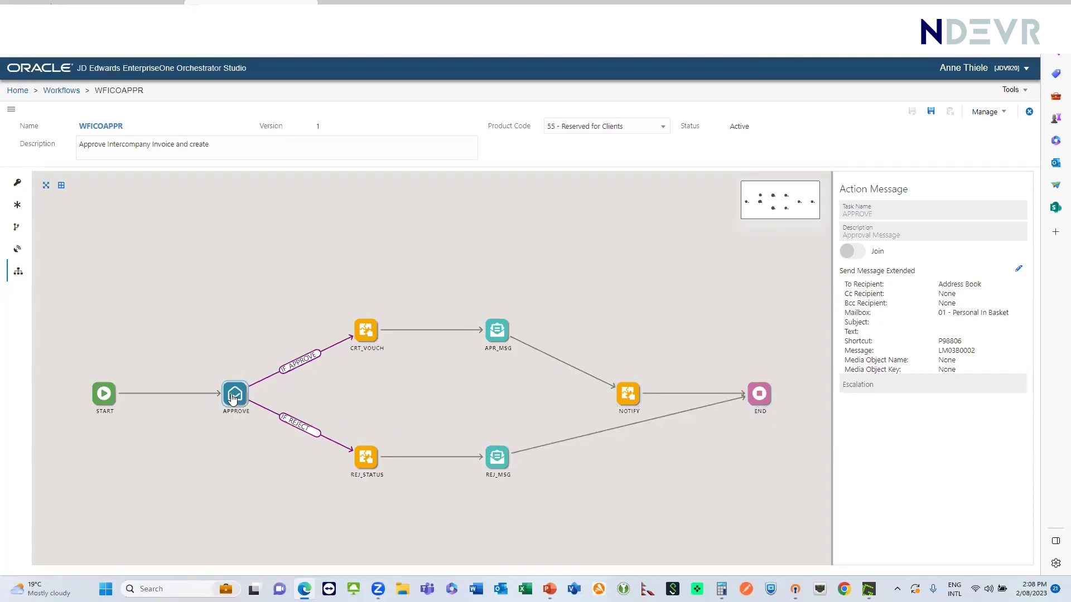
Step: Inspect the CRT_VOUCH task in the workflow diagram, highlighting its assigned orchestration OR_INTERCO_VOUCHER
{"action": "left_click", "coordinate": [365, 333]}
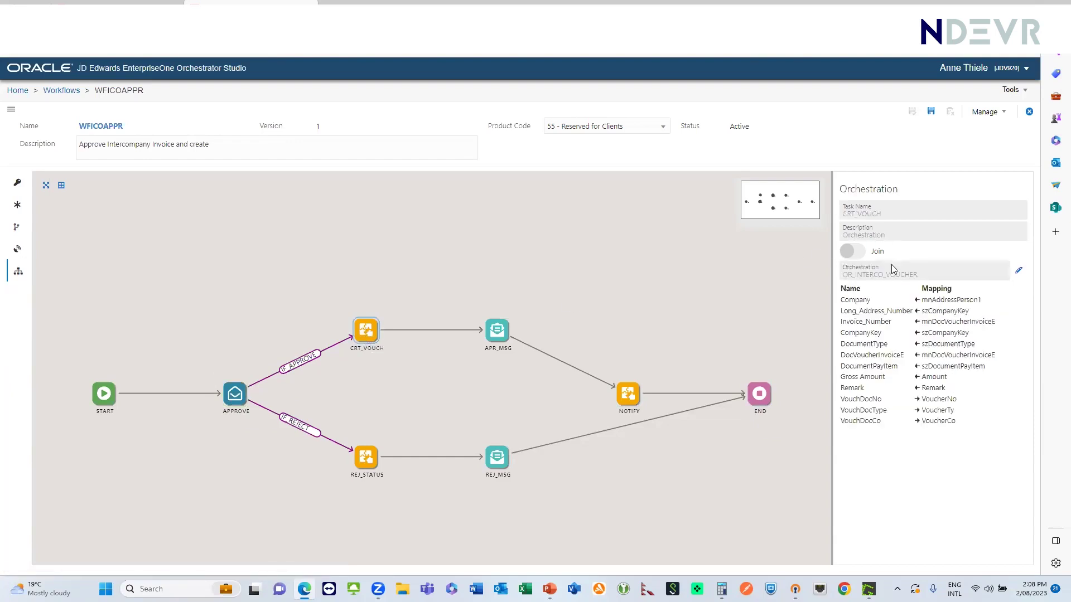
{"action": "left_click_drag", "start_coordinate": [919, 278], "coordinate": [827, 273]}
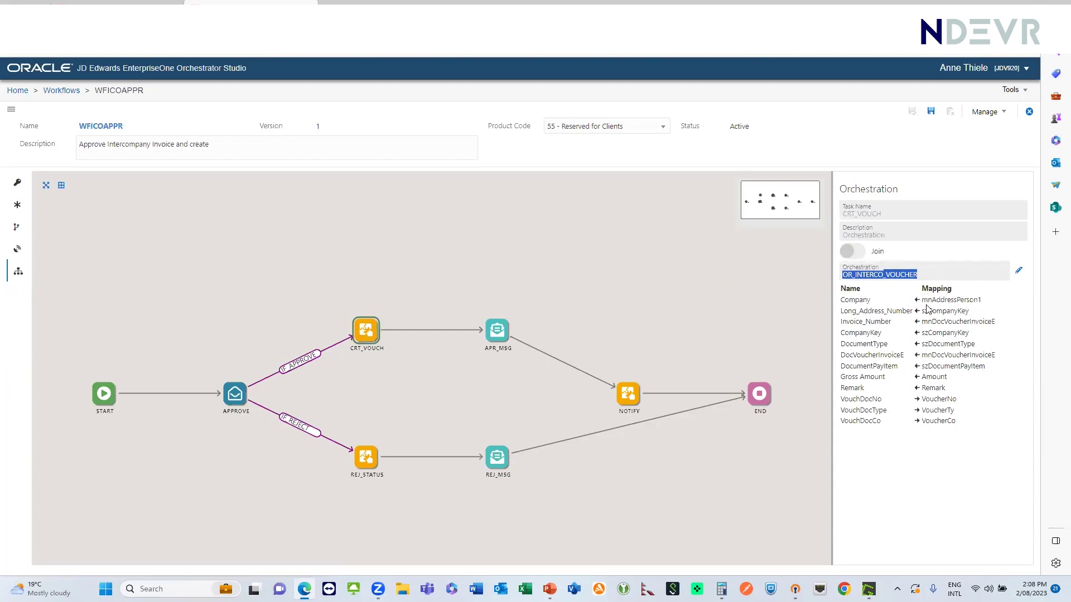
Step: Review the input and output parameter mappings of the CRT_VOUCH task's orchestration
{"action": "left_click", "coordinate": [931, 339]}
{"action": "left_click_drag", "start_coordinate": [928, 333], "coordinate": [933, 370]}
{"action": "left_click", "coordinate": [934, 401]}
Step: Inspect the APR_MSG task's message LM03B003 and the NOTIFY task's notification NOT_INTERCO_VOUCHER_CREATED in the workflow diagram
{"action": "left_click", "coordinate": [493, 336]}
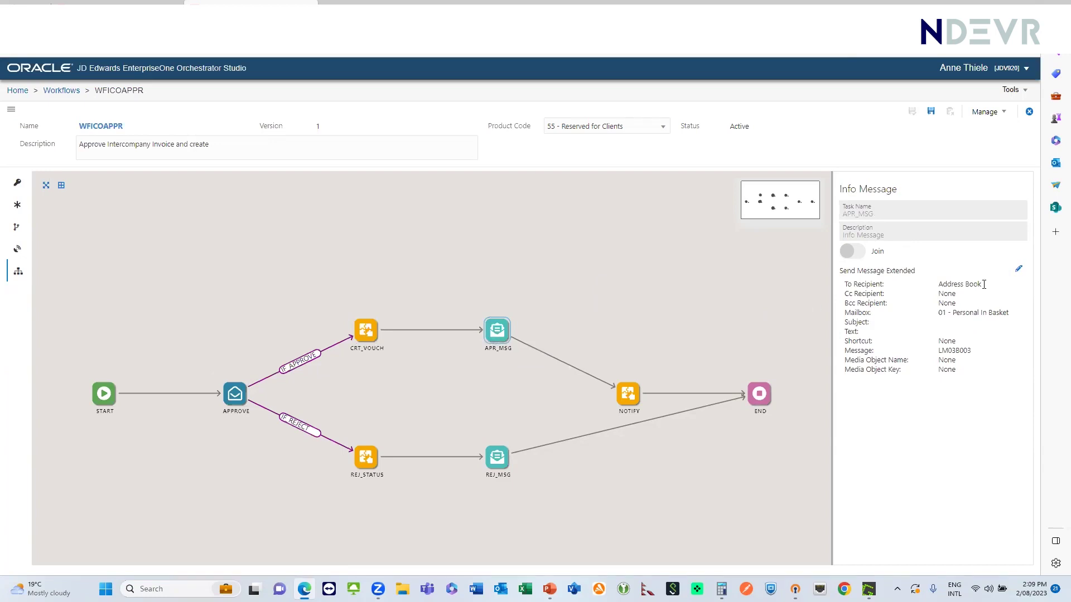
{"action": "left_click_drag", "start_coordinate": [975, 351], "coordinate": [930, 353]}
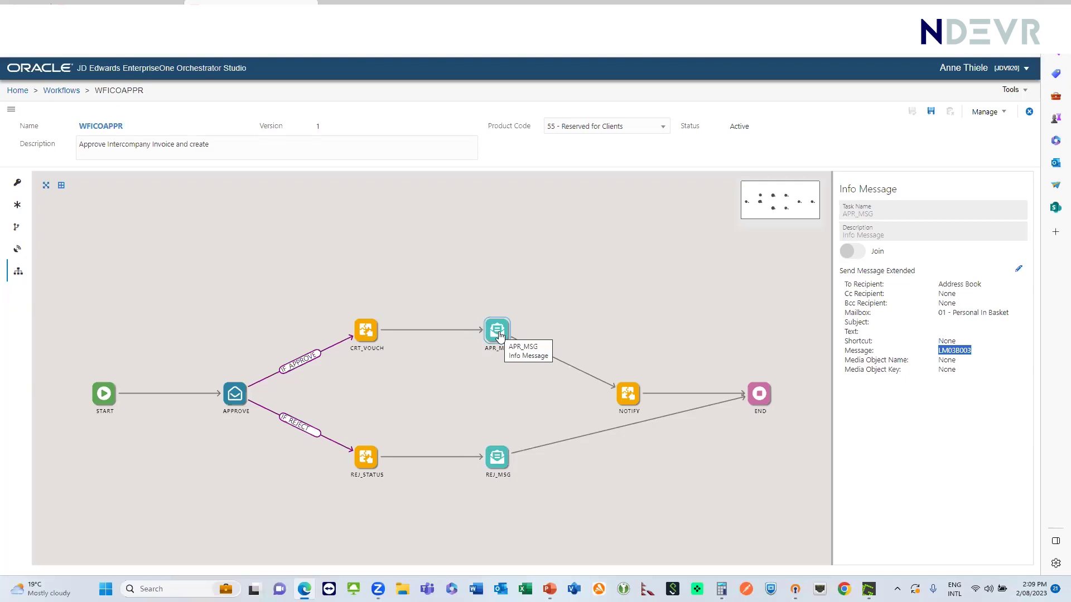
{"action": "left_click", "coordinate": [627, 396]}
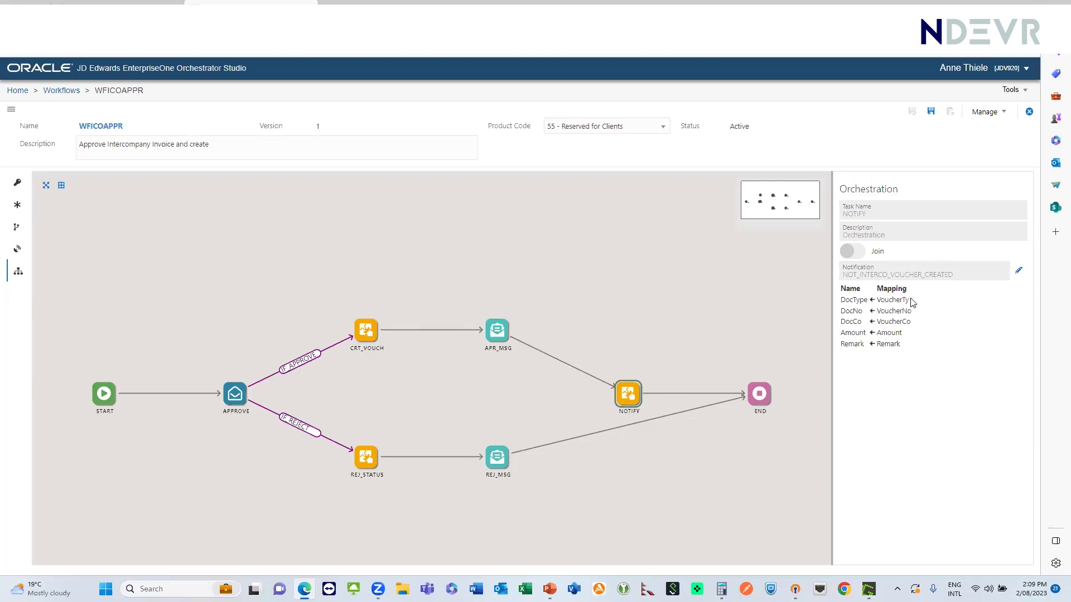
{"action": "left_click_drag", "start_coordinate": [957, 276], "coordinate": [842, 283]}
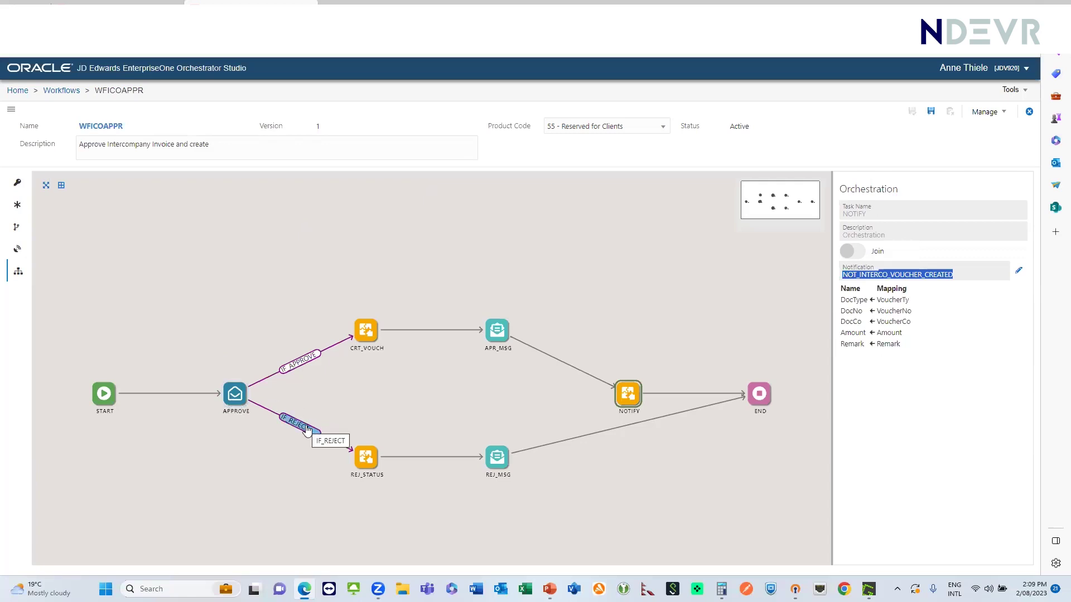
Step: Inspect the REJ_STATUS task's orchestration OR_RJECT_INTERCO_INVOICE and the REJ_MSG message task, and close the workflow
{"action": "left_click", "coordinate": [367, 463]}
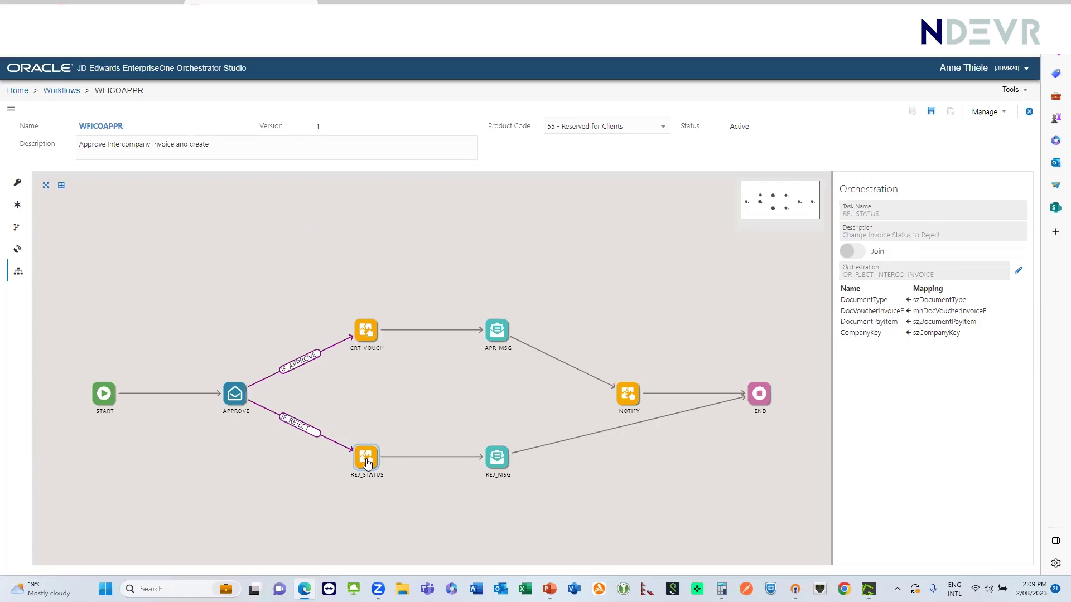
{"action": "left_click_drag", "start_coordinate": [935, 276], "coordinate": [842, 279]}
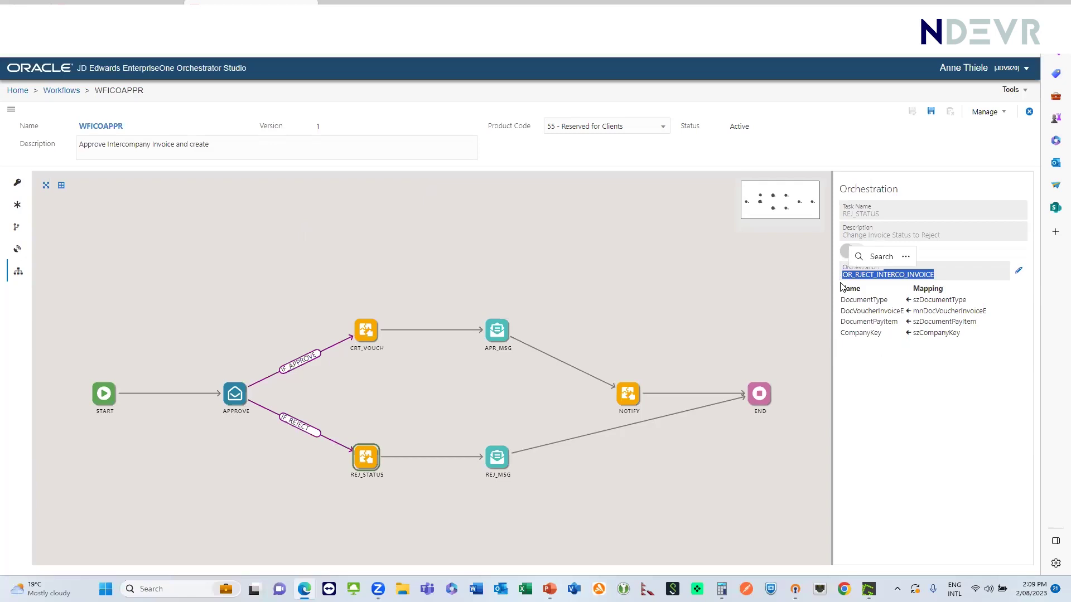
{"action": "left_click", "coordinate": [497, 463]}
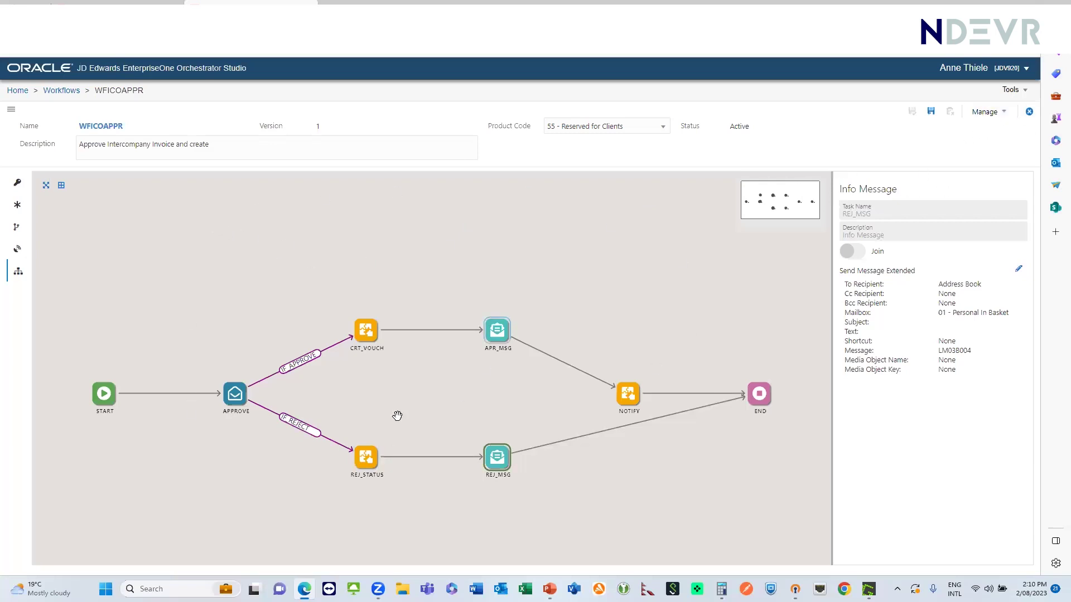
{"action": "left_click", "coordinate": [1030, 112]}
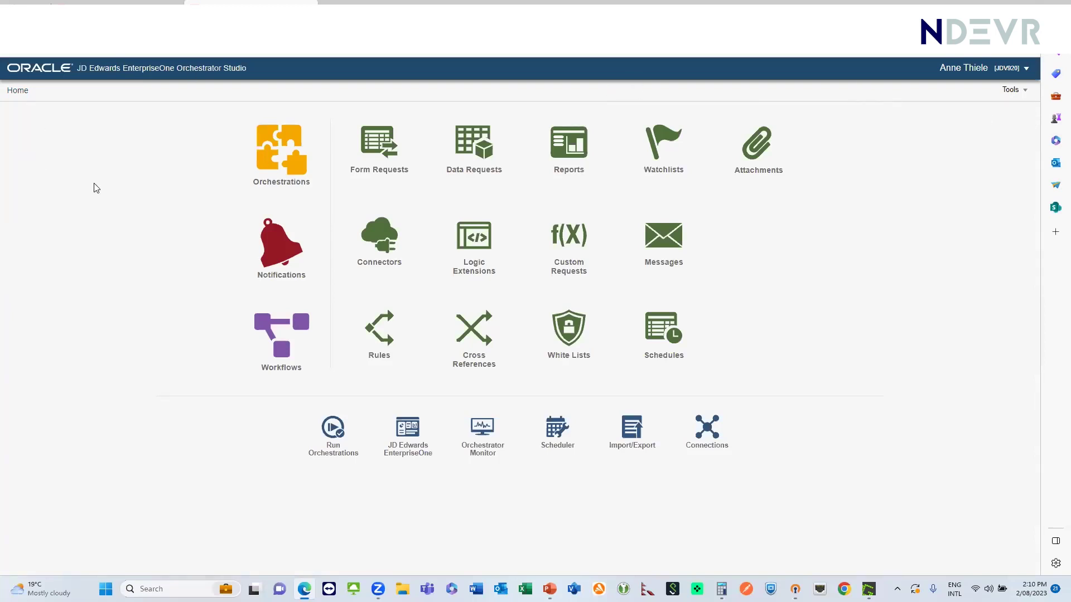
Step: Filter the logic extensions by the WORKFLOWS category and open LE_INTERCO_INVOICING
{"action": "left_click", "coordinate": [467, 240]}
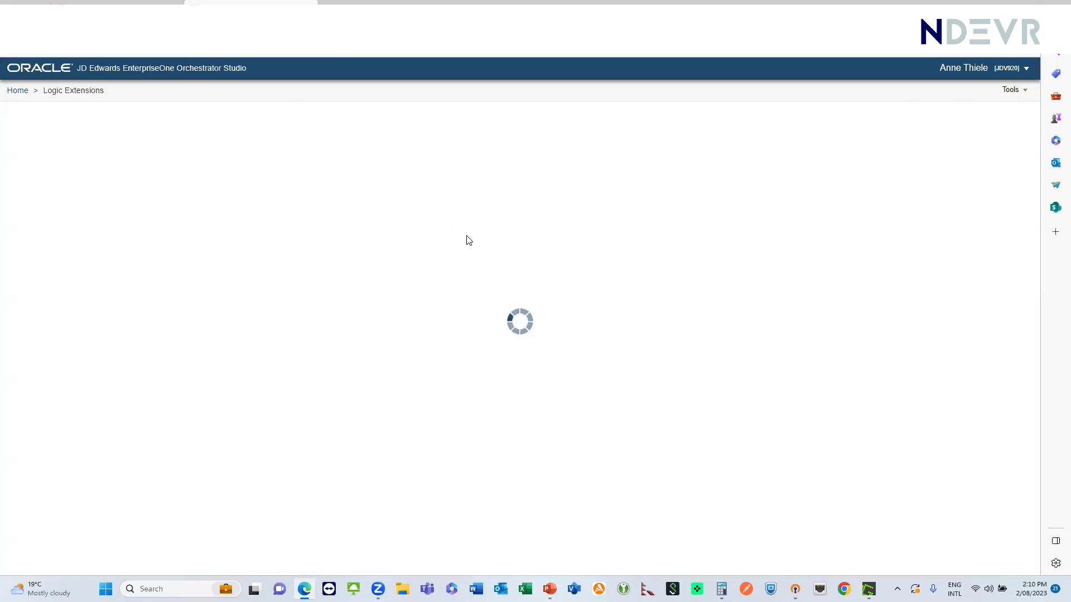
{"action": "left_click", "coordinate": [77, 170]}
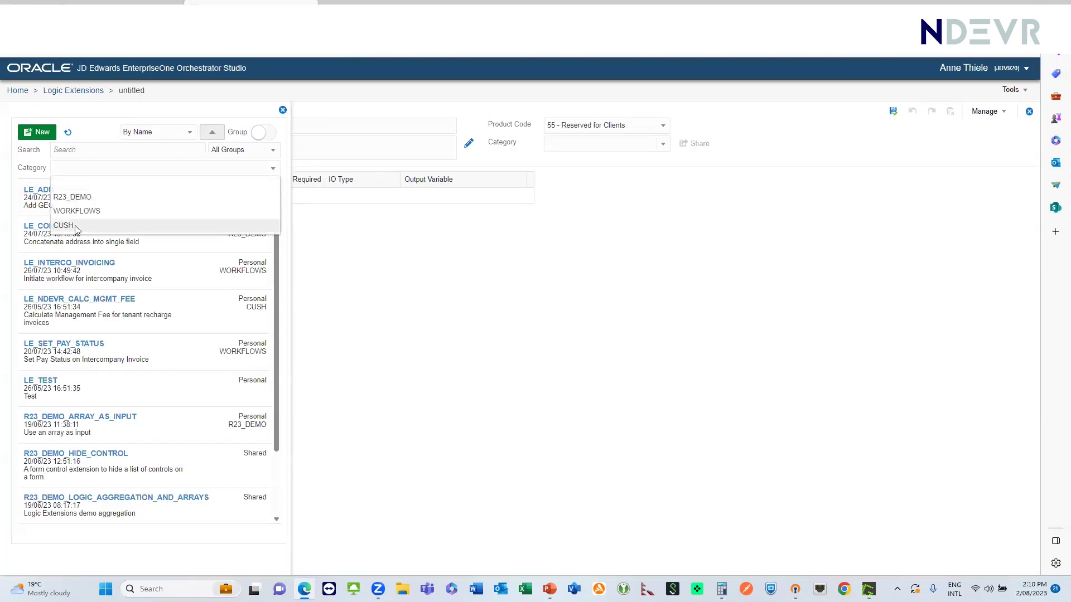
{"action": "left_click", "coordinate": [77, 226]}
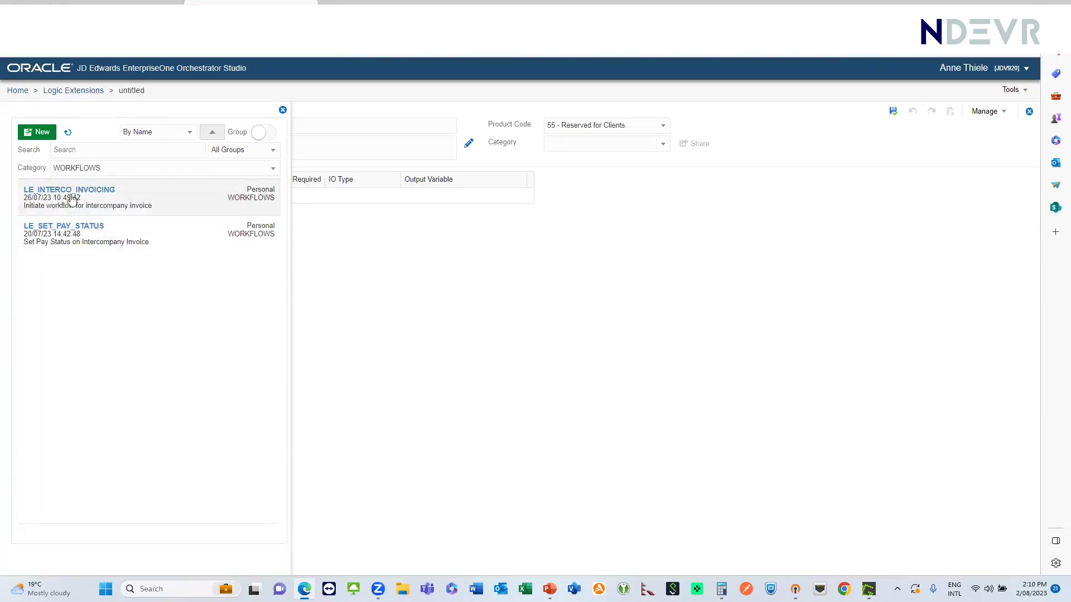
{"action": "left_click", "coordinate": [71, 201]}
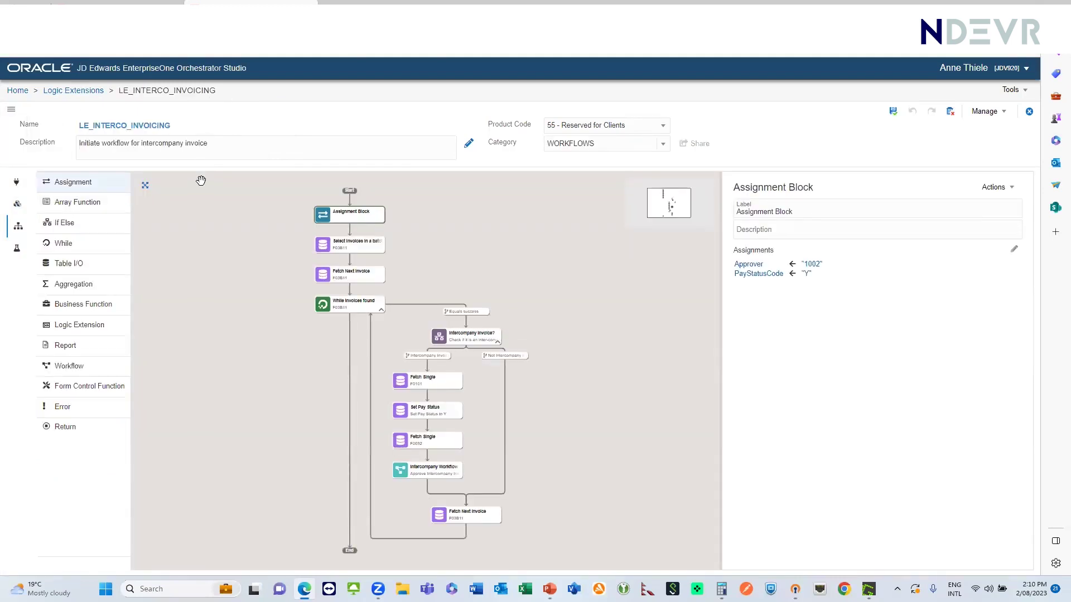
Step: Inspect the BatchNumber input of LE_INTERCO_INVOICING and return to its logic diagram
{"action": "left_click", "coordinate": [17, 183]}
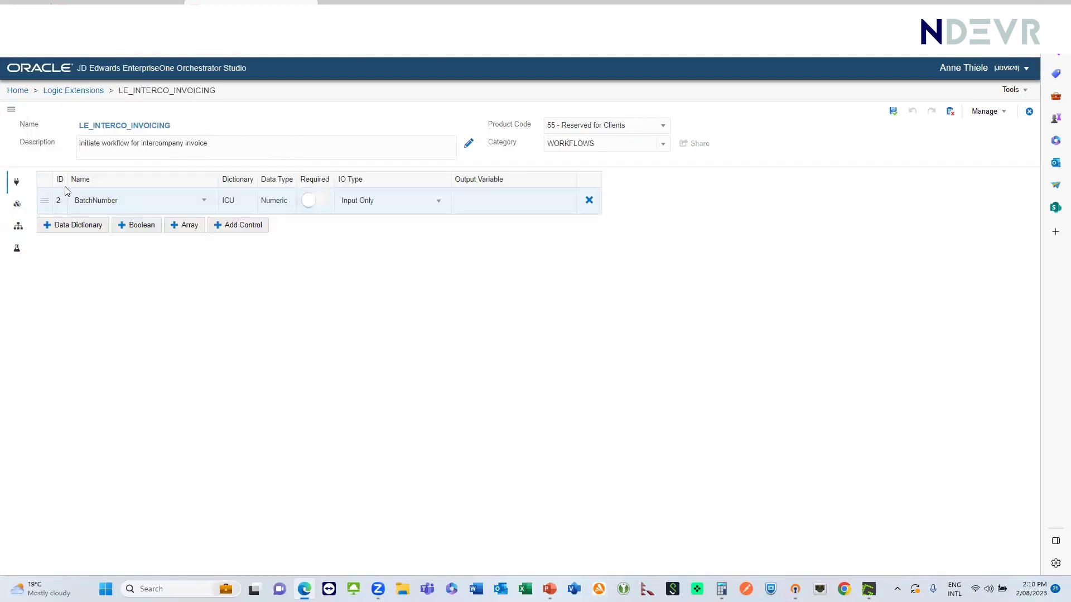
{"action": "left_click_drag", "start_coordinate": [134, 201], "coordinate": [160, 201]}
{"action": "left_click", "coordinate": [160, 200]}
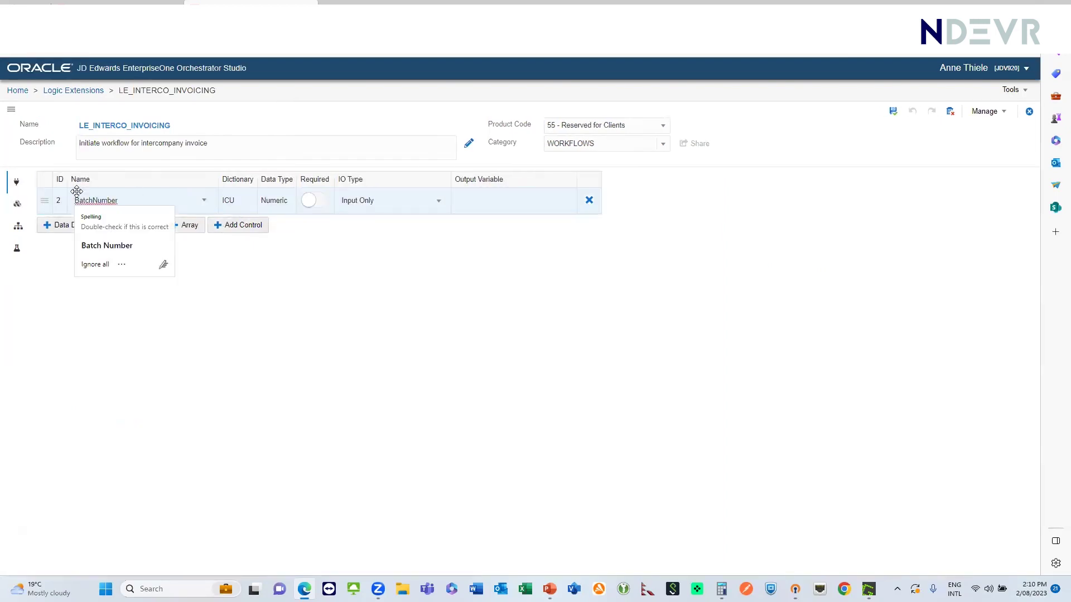
{"action": "left_click", "coordinate": [19, 226]}
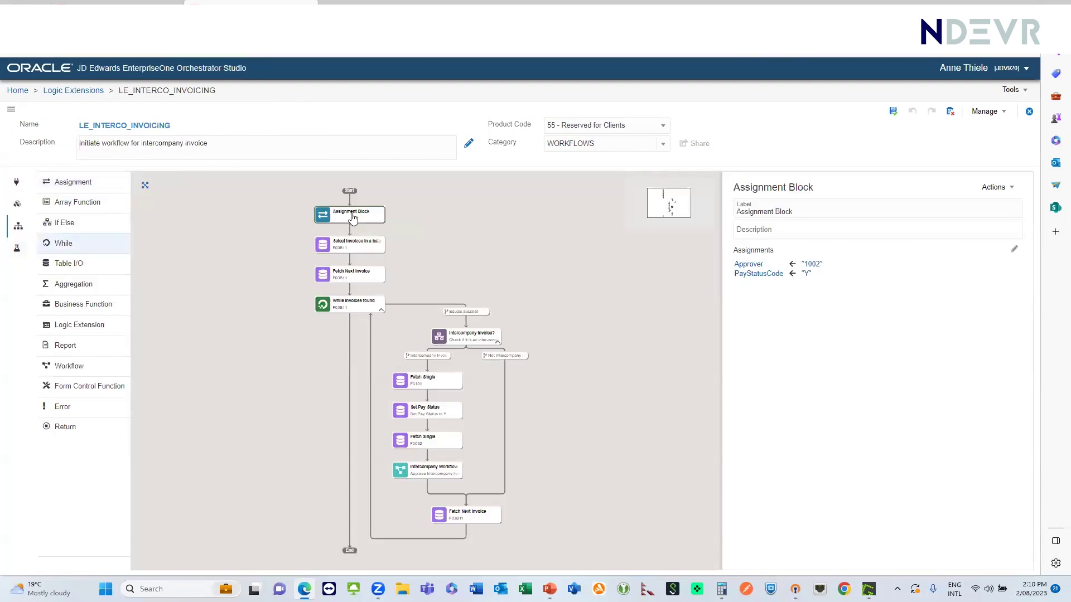
Step: Inspect the F03B11 batch invoice selection and the Intercompany Workflow block's WFICOAPPR mappings, and close the logic extension
{"action": "left_click", "coordinate": [341, 250]}
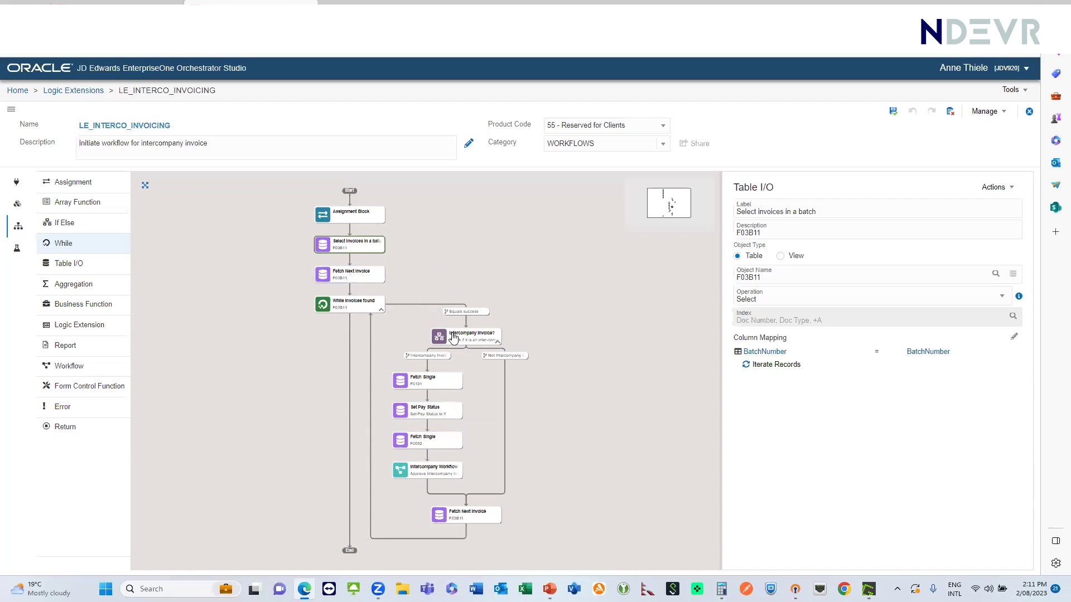
{"action": "left_click", "coordinate": [428, 474]}
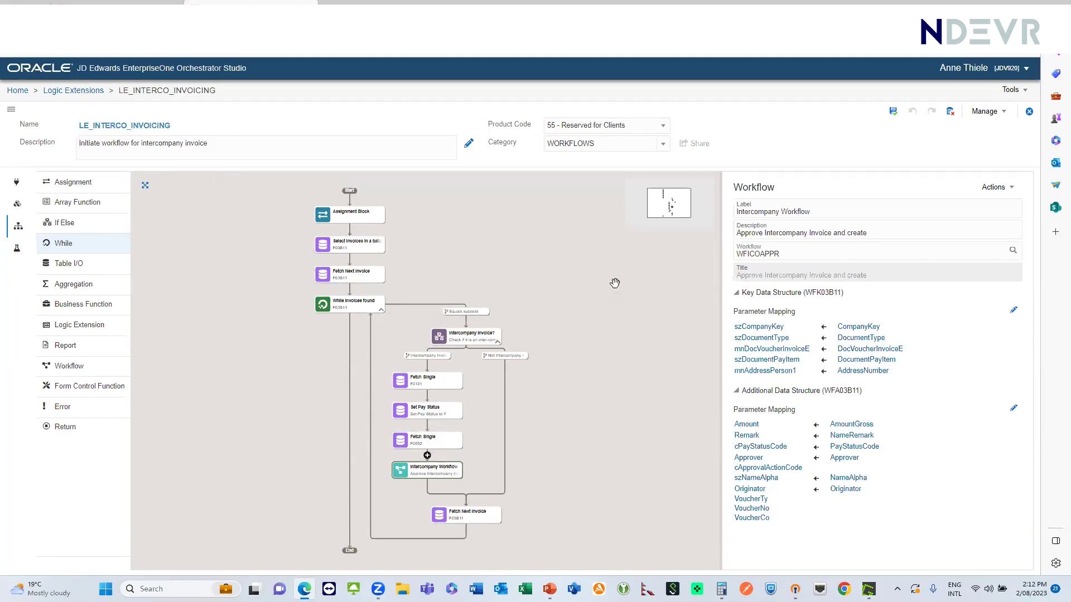
{"action": "left_click", "coordinate": [1029, 113]}
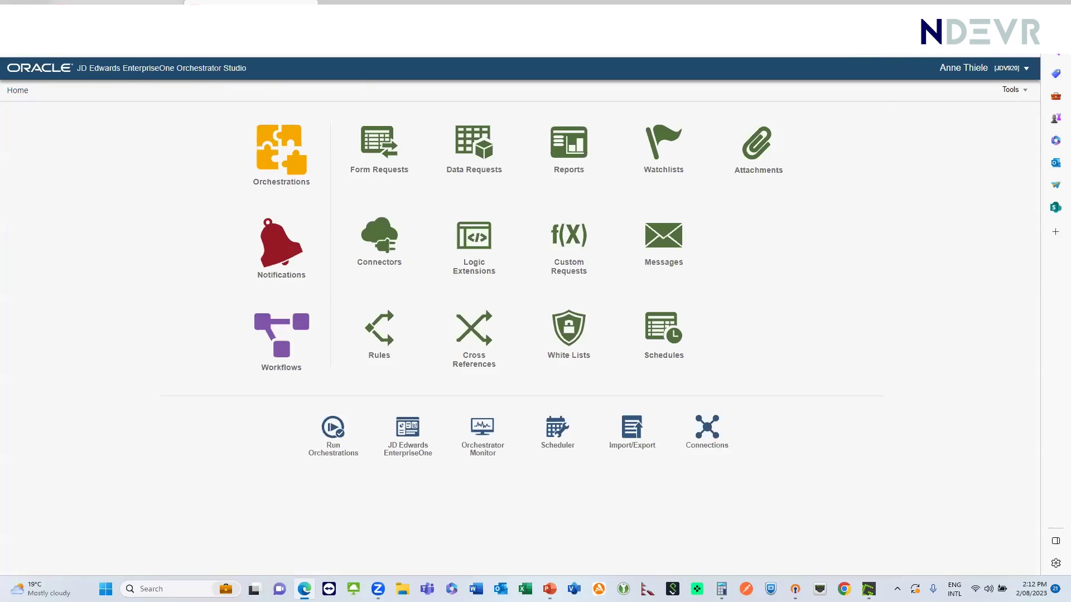
Step: Switch to JD Edwards, open invoice entry, and highlight LE_INTERCO_INVOICING among the form extension's saved logic extensions
{"action": "key", "text": "ctrl+shift+Tab"}
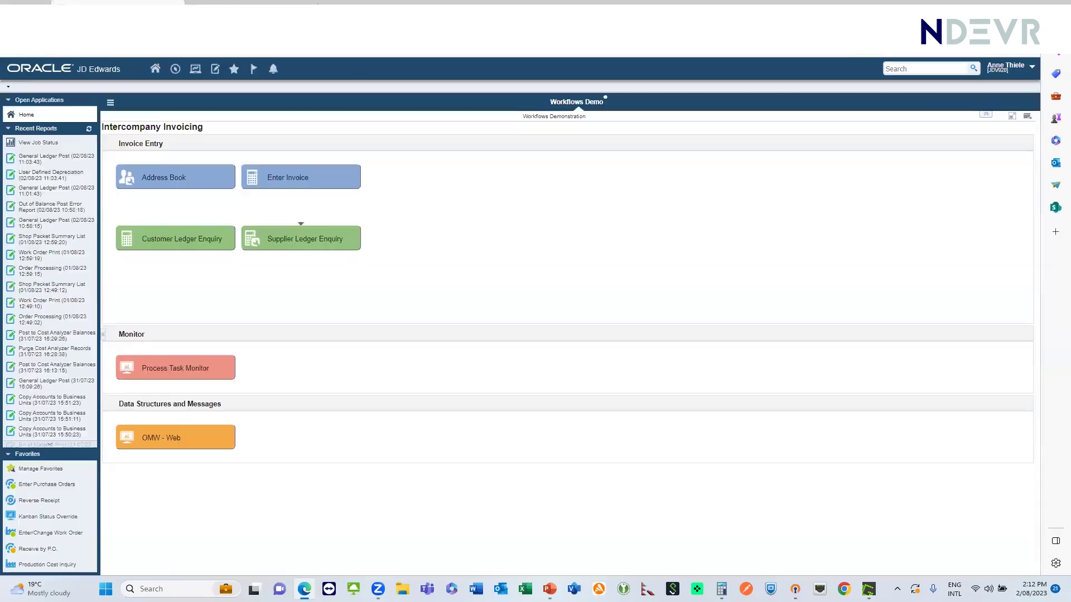
{"action": "left_click", "coordinate": [283, 176]}
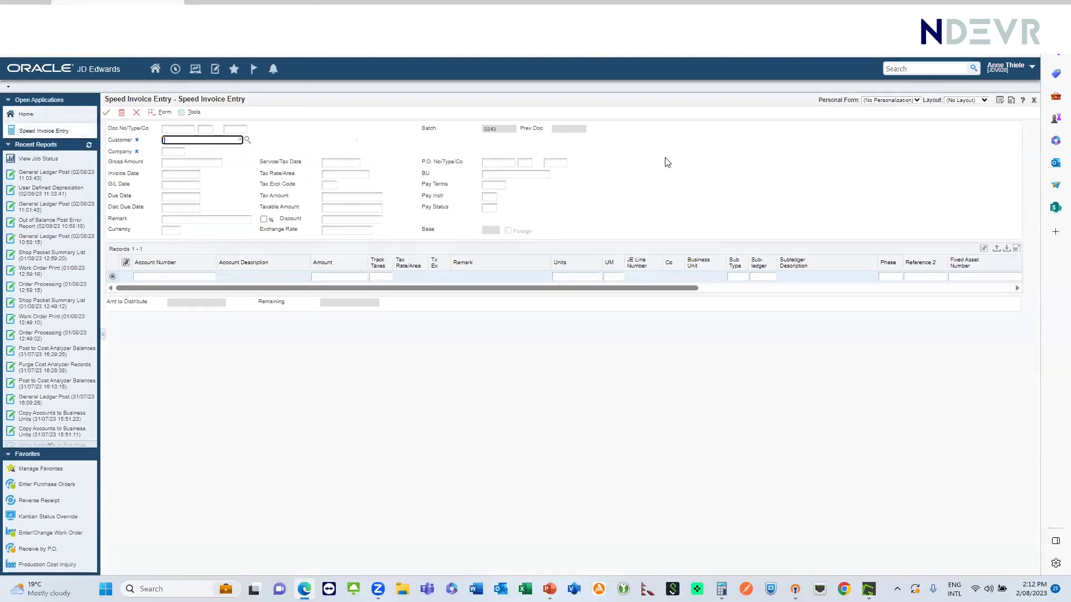
{"action": "left_click", "coordinate": [1011, 102]}
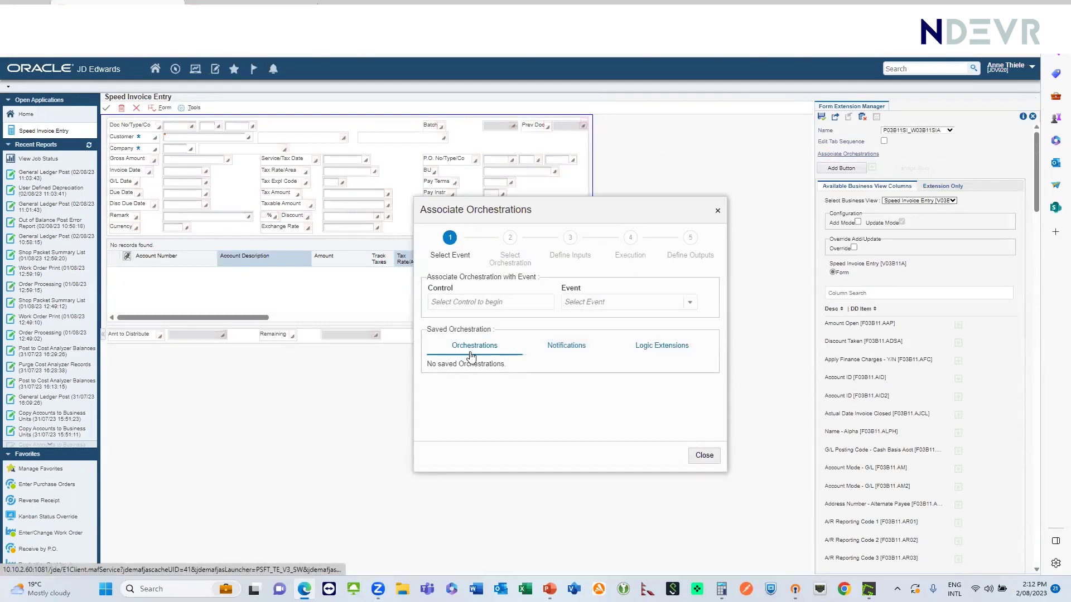
{"action": "left_click", "coordinate": [661, 347]}
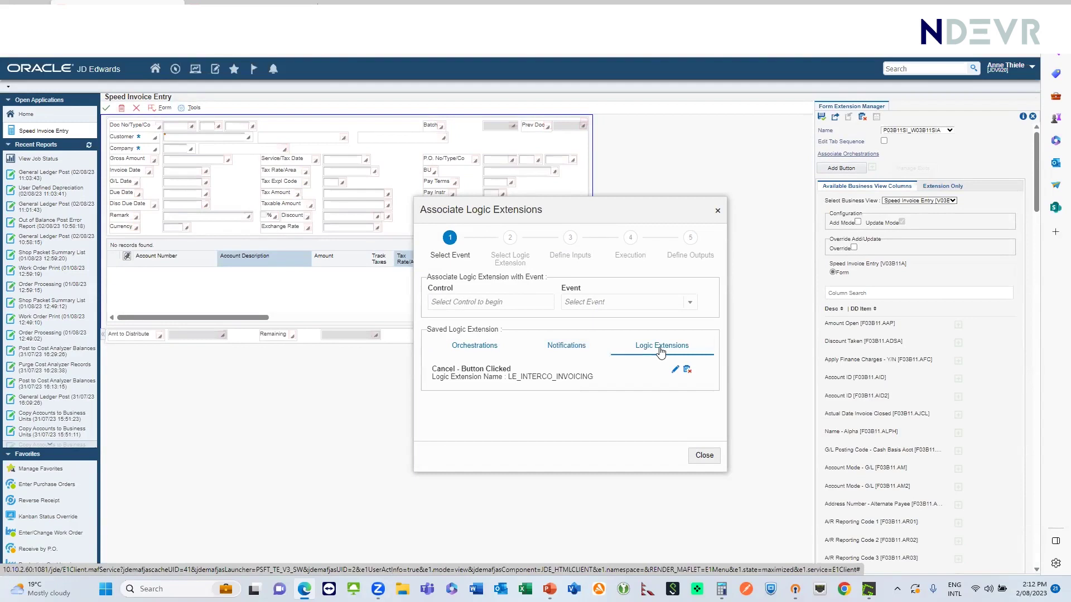
{"action": "left_click_drag", "start_coordinate": [595, 378], "coordinate": [508, 378]}
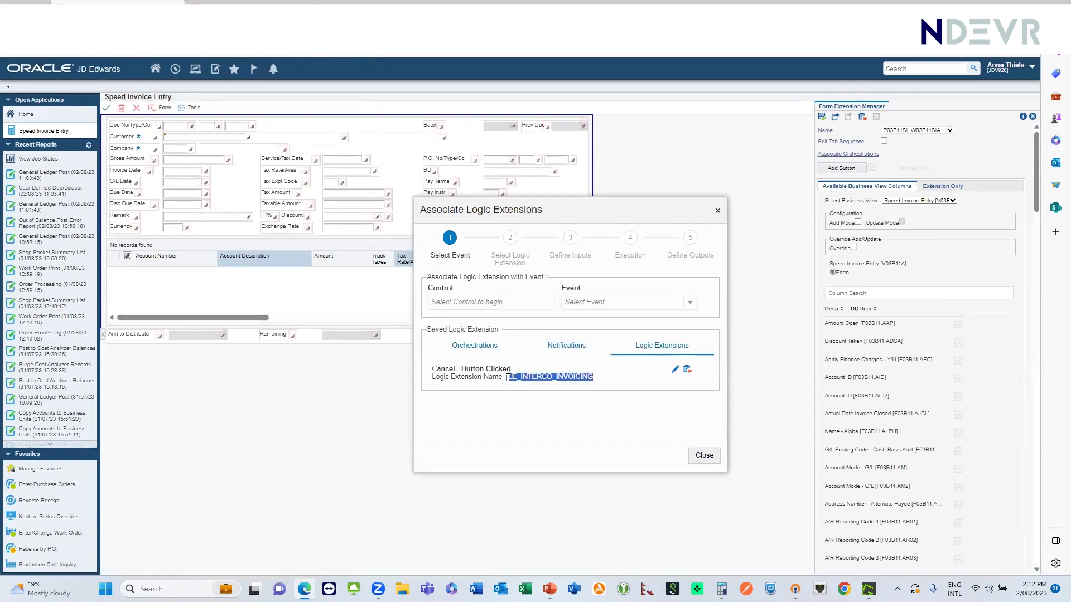
Step: Open the LE_INTERCO_INVOICING association for editing and examine its Cancel control and Button Clicked event
{"action": "left_click", "coordinate": [675, 370]}
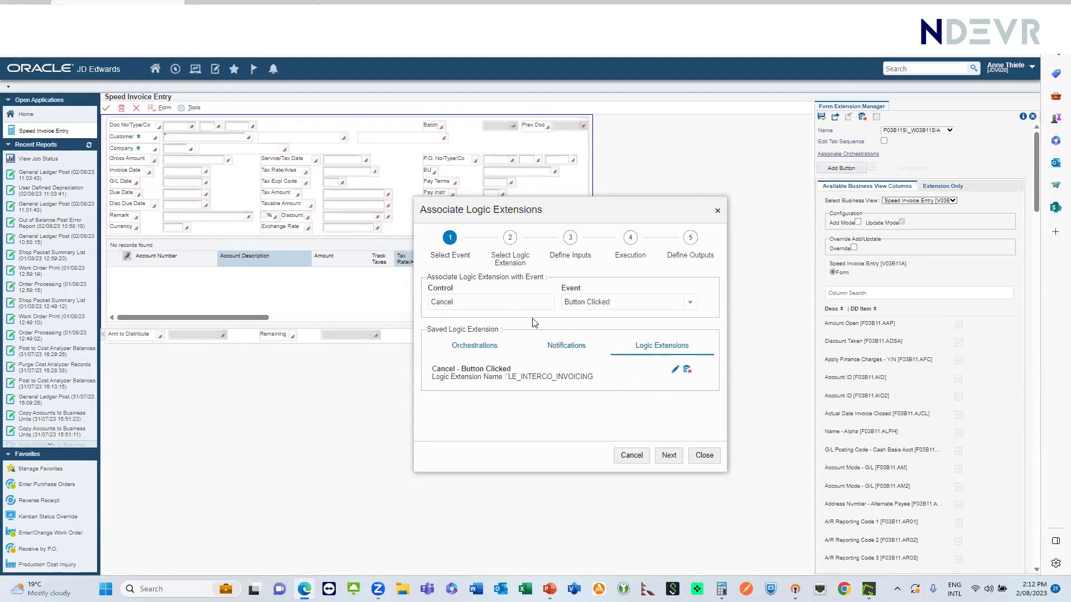
{"action": "left_click_drag", "start_coordinate": [464, 301], "coordinate": [413, 301]}
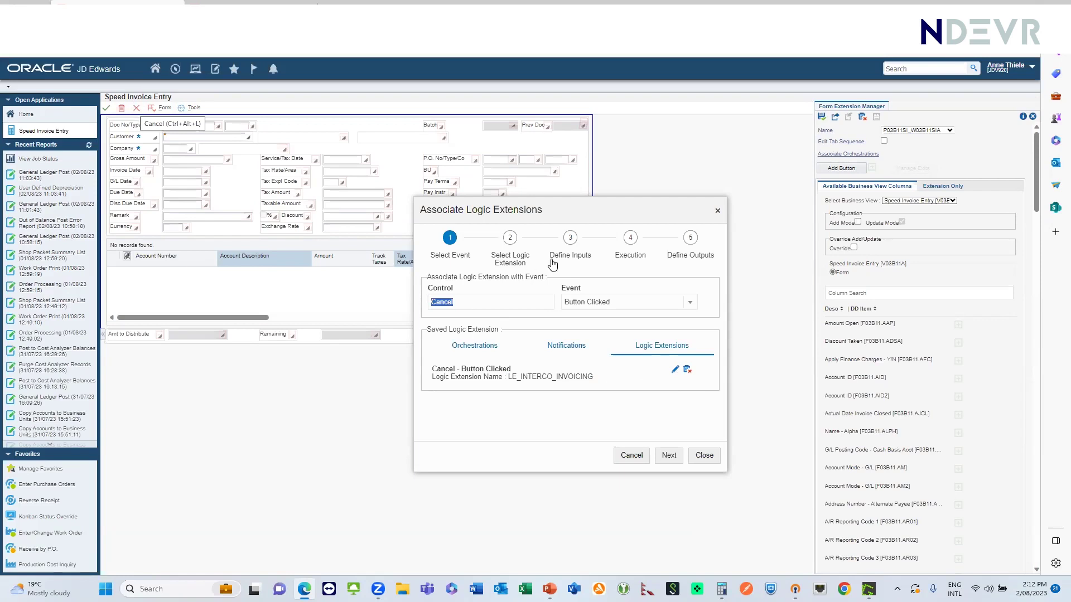
{"action": "left_click_drag", "start_coordinate": [610, 301], "coordinate": [563, 309]}
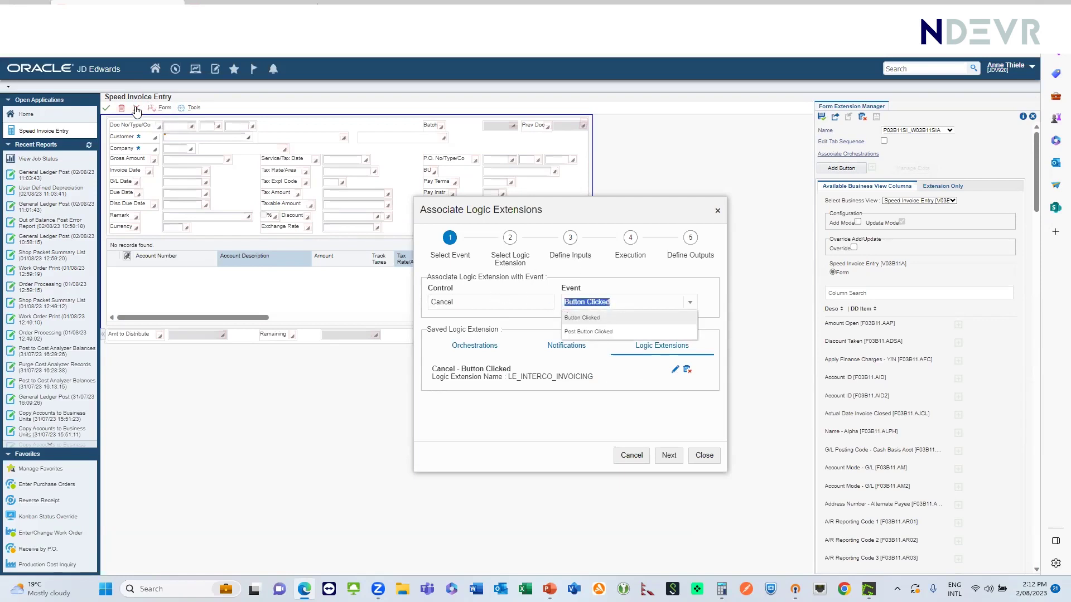
{"action": "left_click", "coordinate": [620, 381]}
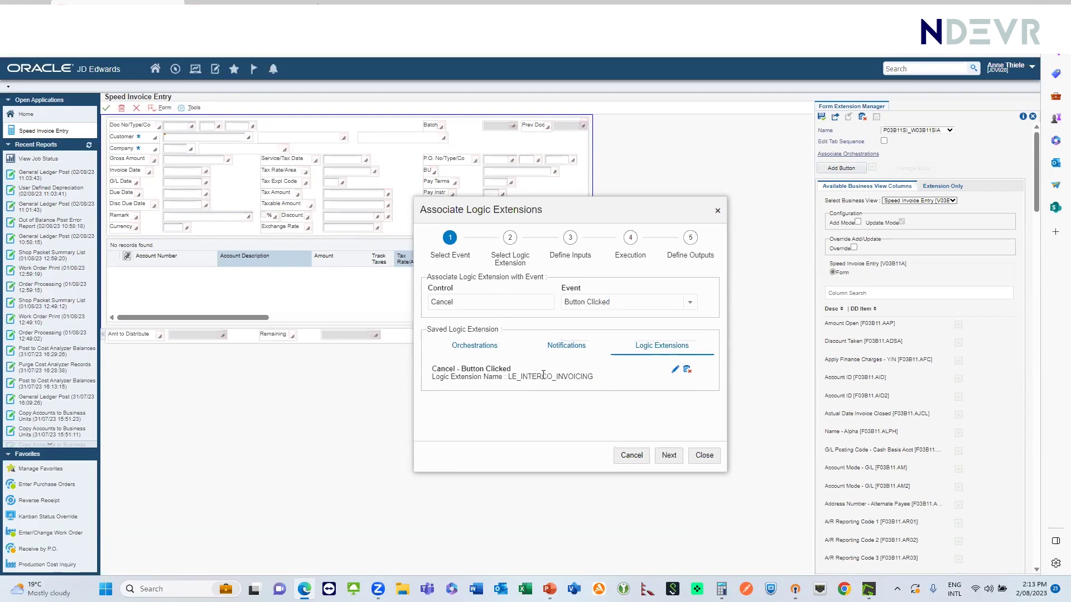
Step: Check the associated logic extension and the mapping of BatchNumber to Batch, and close the association discarding any changes
{"action": "left_click", "coordinate": [669, 456]}
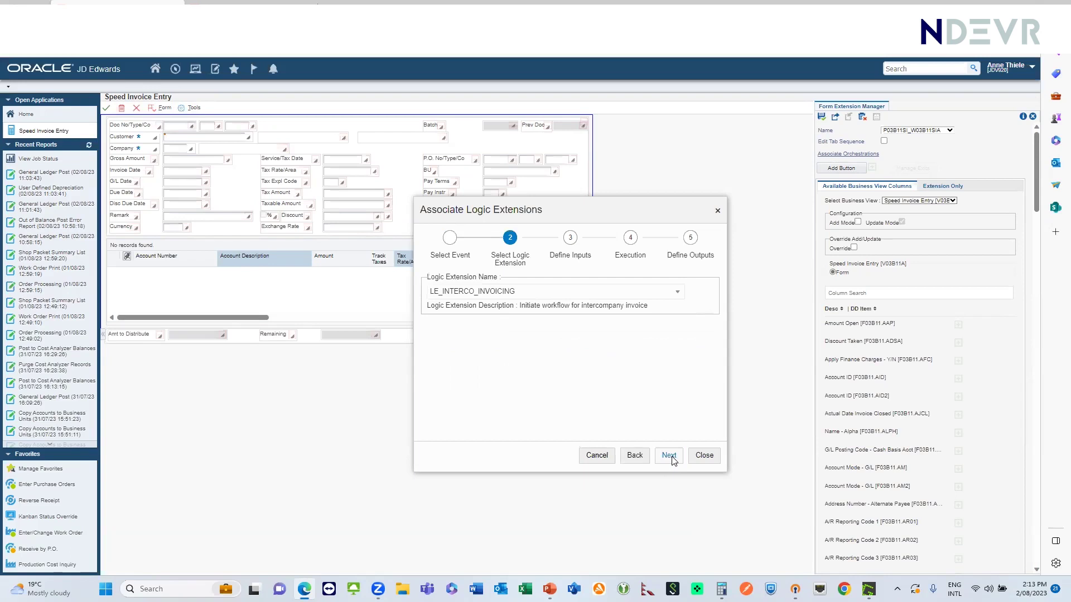
{"action": "left_click", "coordinate": [669, 457]}
{"action": "double_click", "coordinate": [482, 328]}
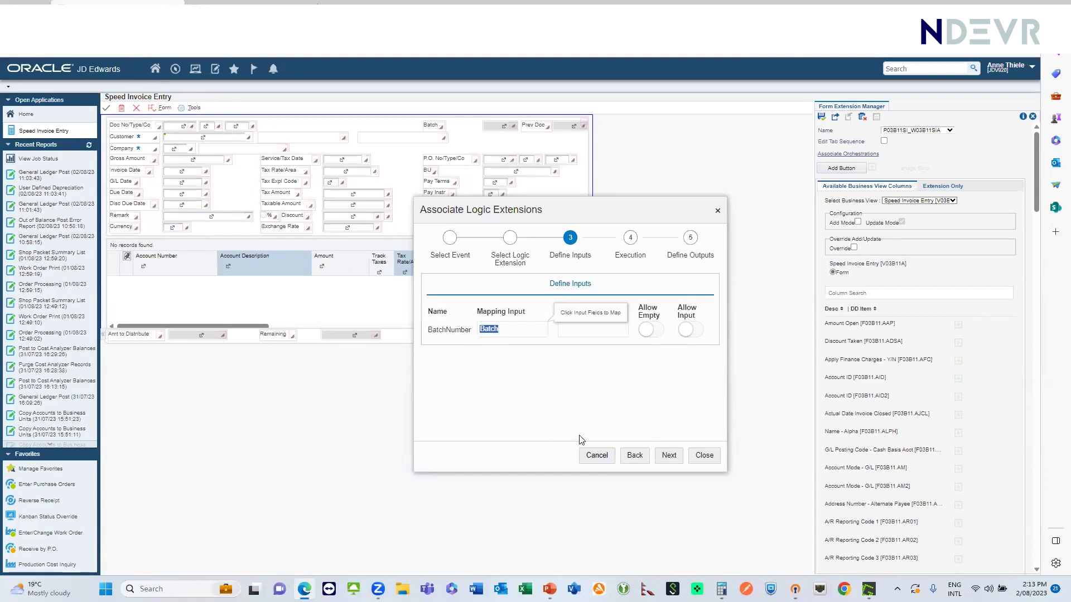
{"action": "left_click", "coordinate": [704, 455]}
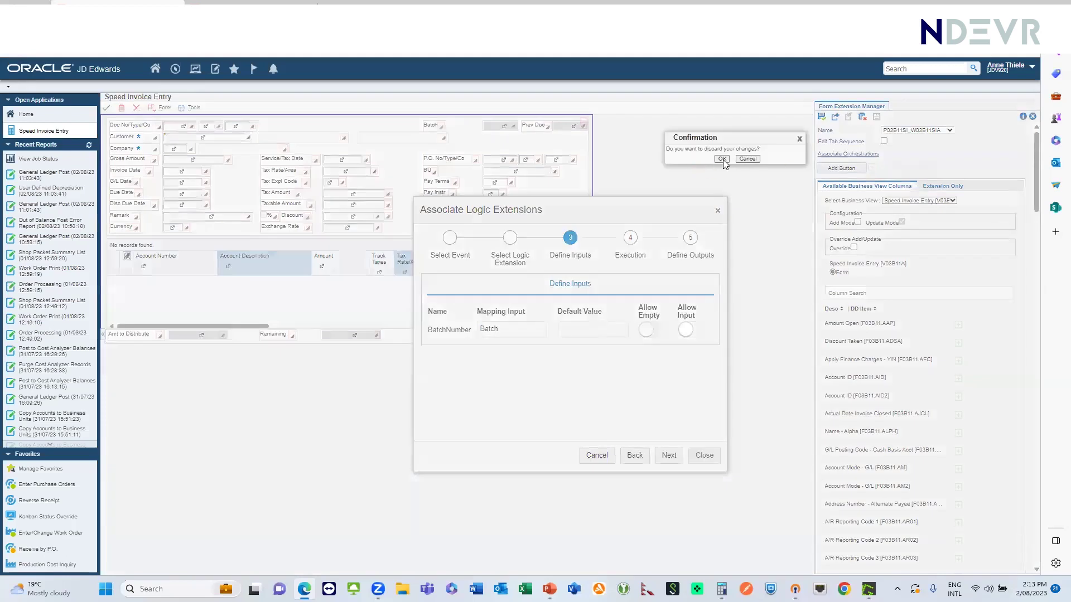
{"action": "left_click", "coordinate": [722, 159]}
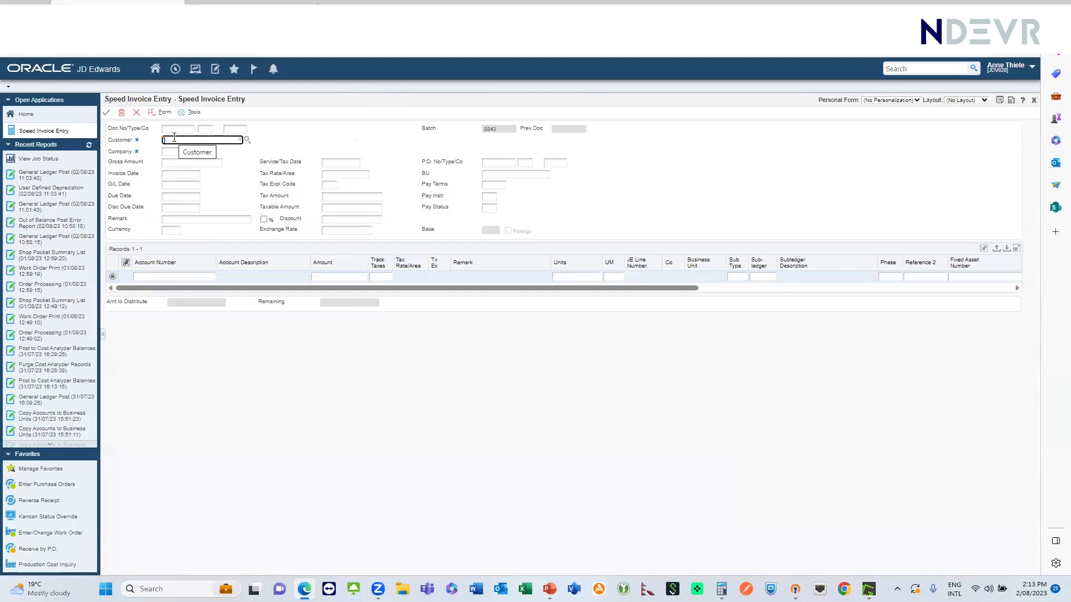
Step: Enter the customer number for Project Management Company and a gross amount of 150.00 on the invoice
{"action": "type", "text": "50"}
{"action": "key", "text": "Tab"}
{"action": "key", "text": "Tab"}
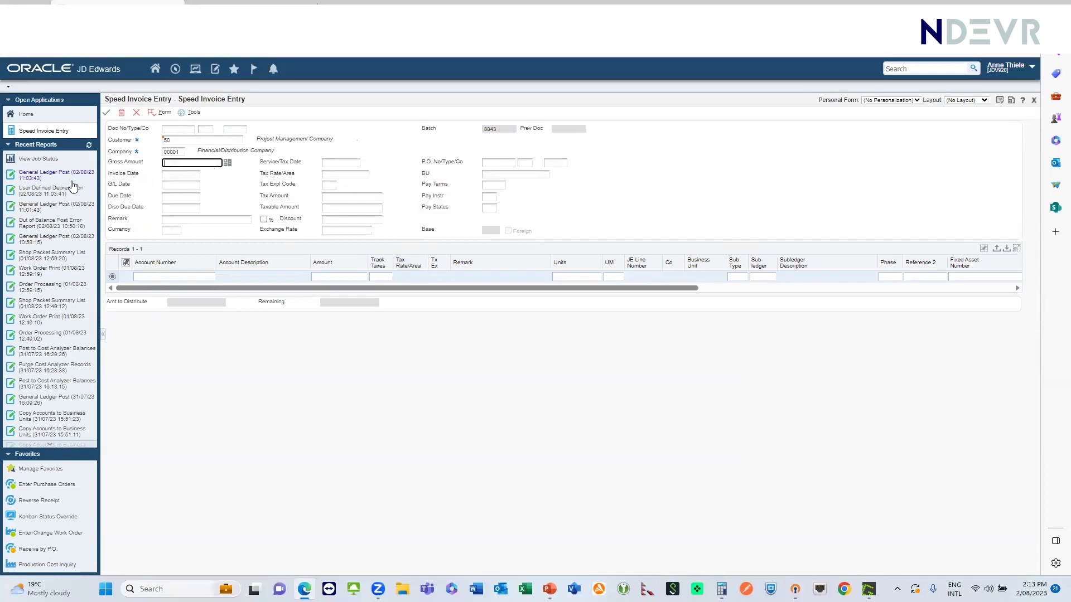
{"action": "mouse_move", "coordinate": [73, 185]}
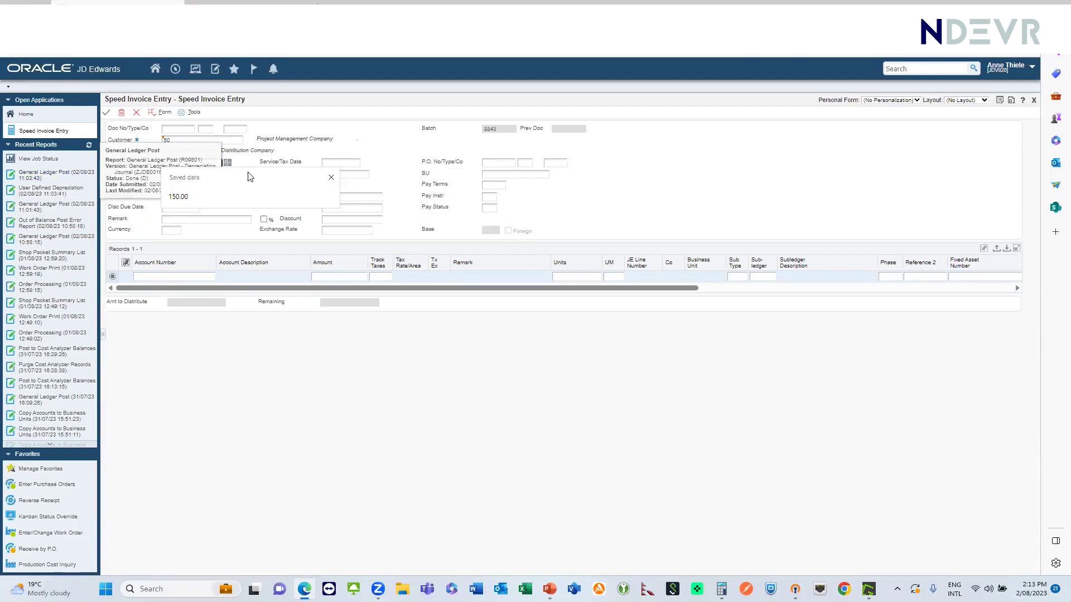
{"action": "key", "text": "Tab"}
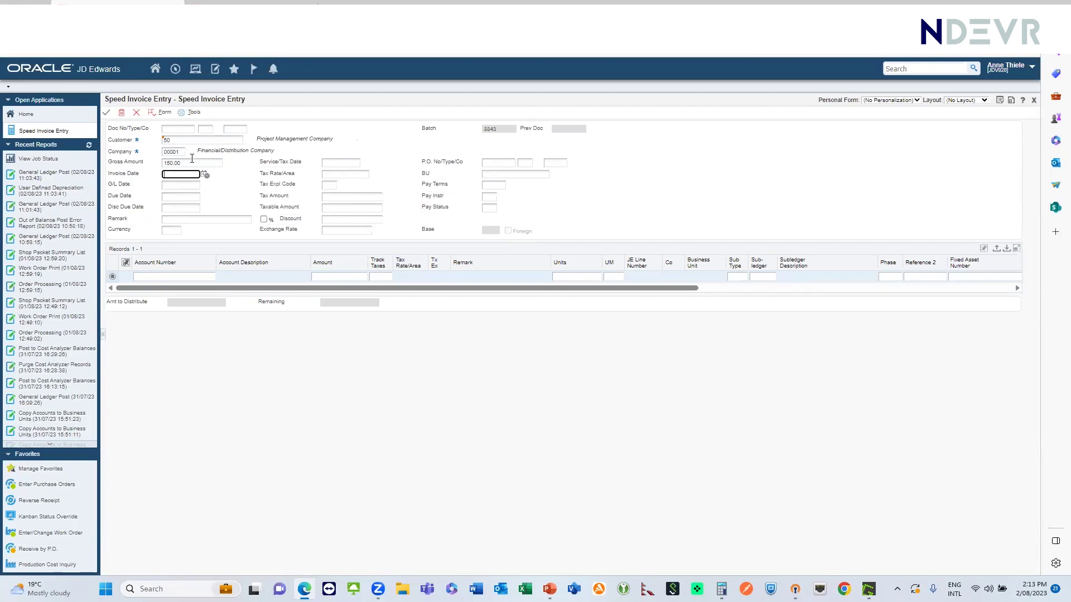
Step: Set the invoice and G/L dates to 02/08/23 and enter Management Fees as the remark
{"action": "left_click", "coordinate": [206, 174]}
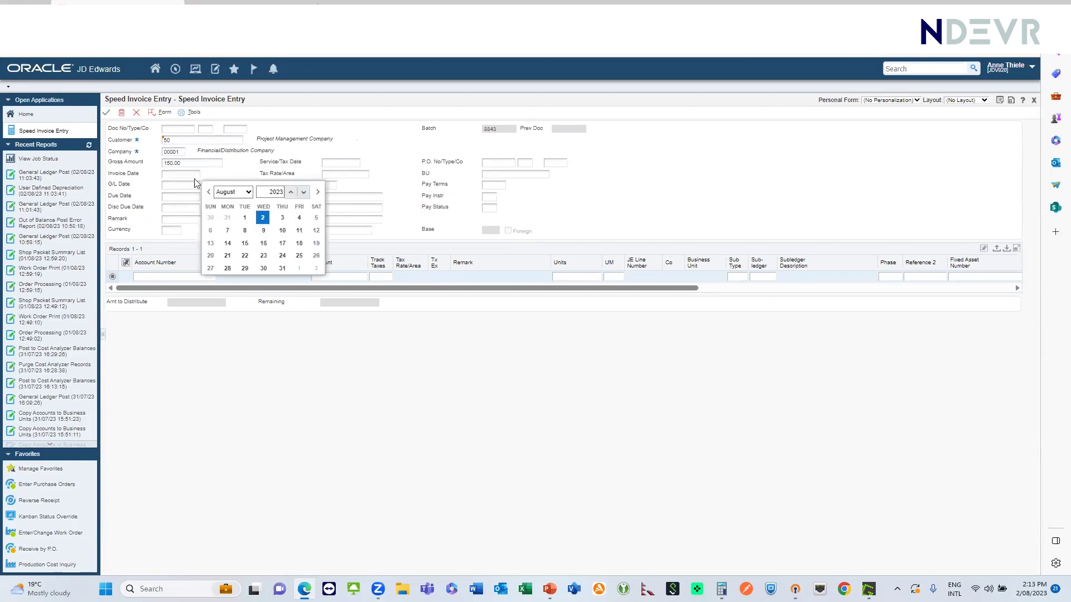
{"action": "key", "text": "Return"}
{"action": "key", "text": "Tab"}
{"action": "left_click", "coordinate": [164, 219]}
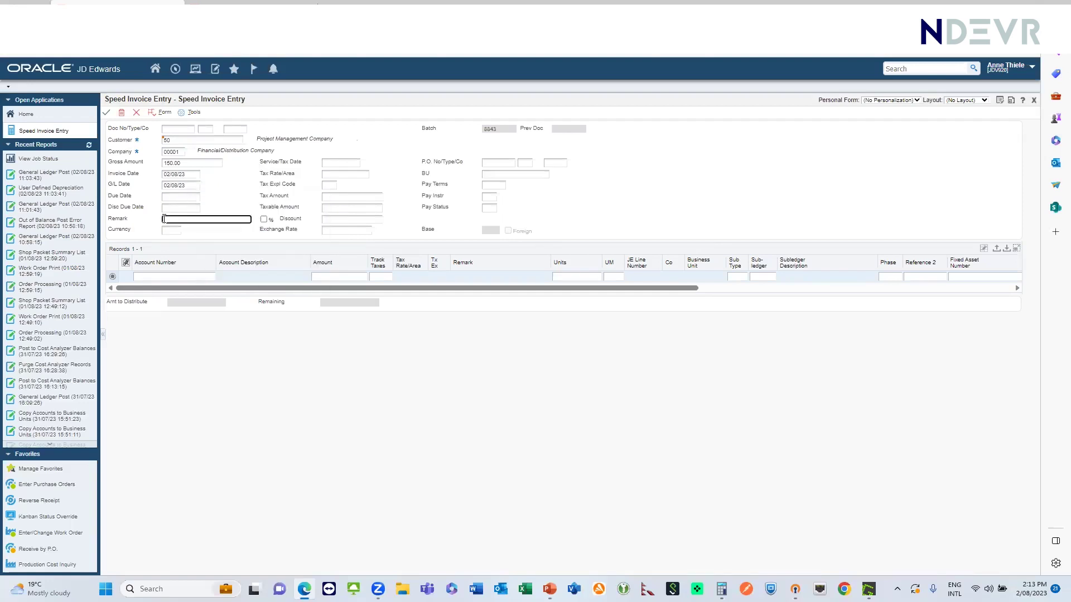
{"action": "type", "text": "Tanagement Fees"}
Step: Enter the G/L account on the first distribution line for the 150.00, save the invoice, and close Speed Invoice Entry
{"action": "left_click", "coordinate": [148, 277]}
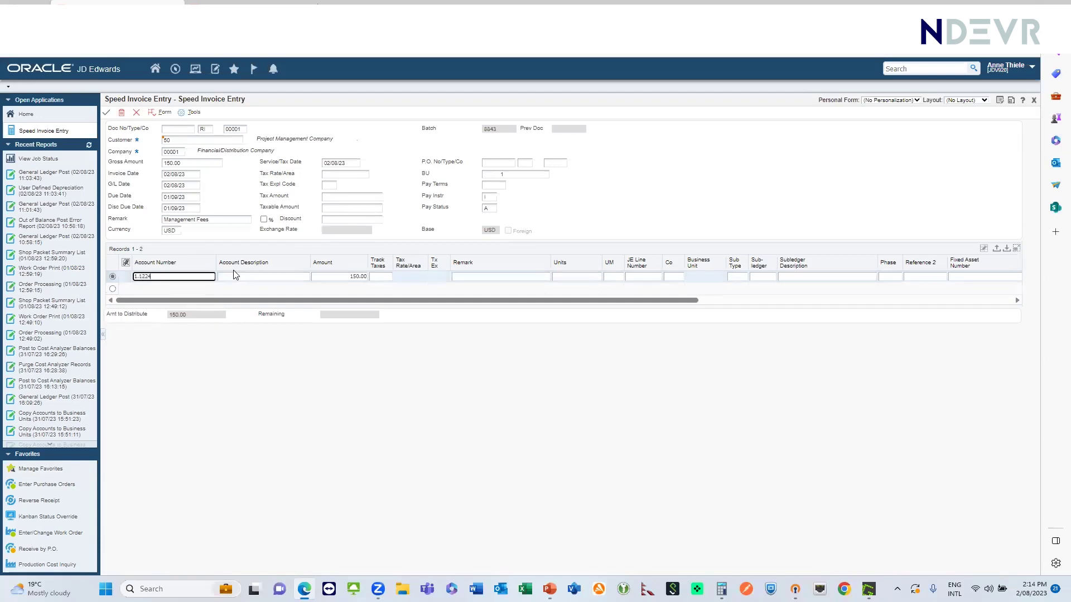
{"action": "left_click", "coordinate": [107, 117]}
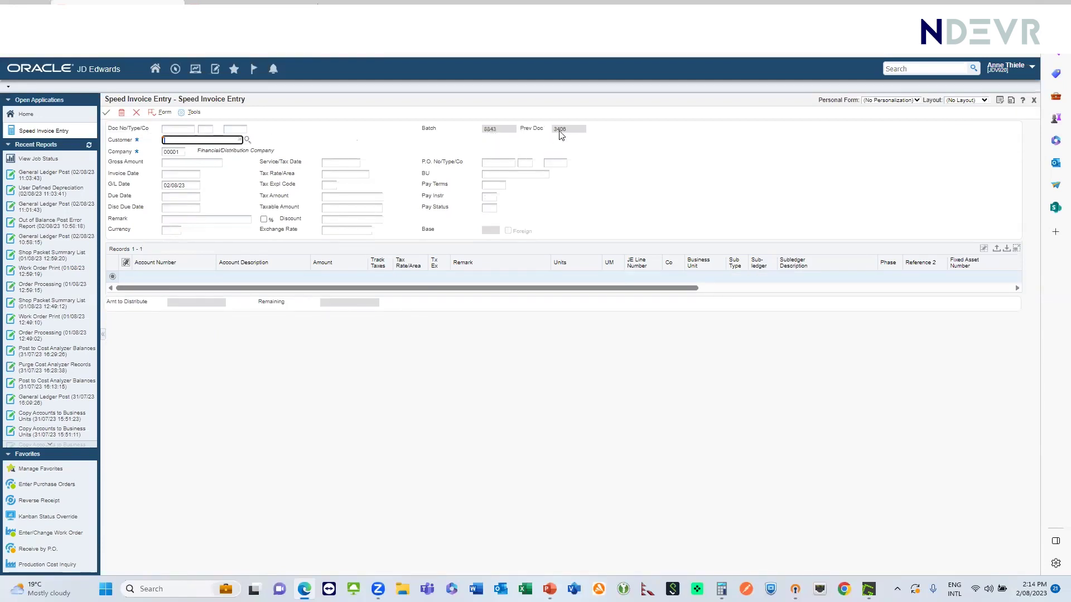
{"action": "left_click_drag", "start_coordinate": [564, 136], "coordinate": [551, 136]}
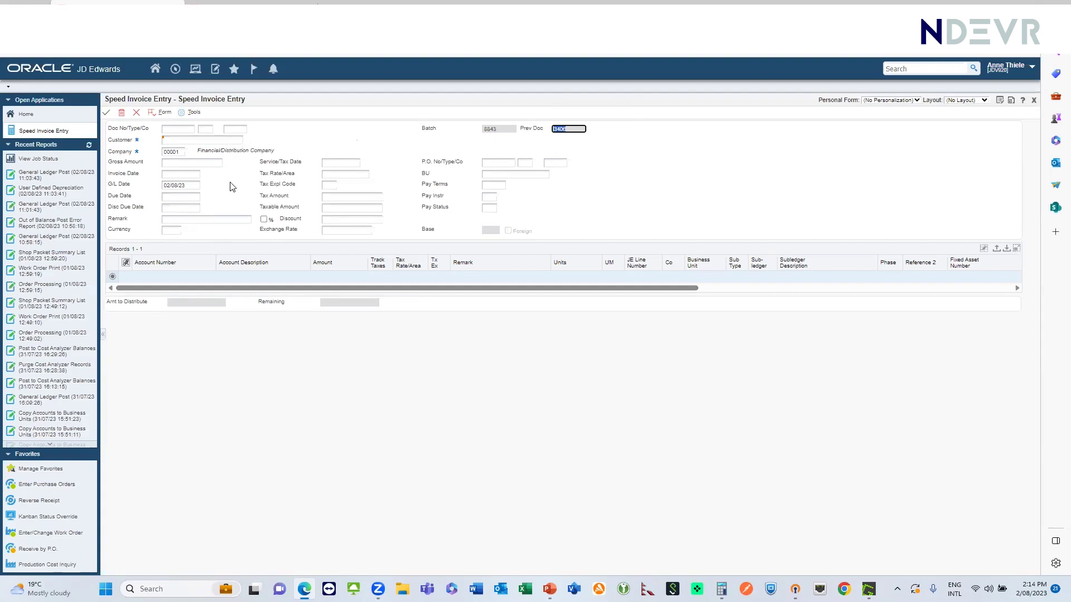
{"action": "left_click", "coordinate": [137, 115]}
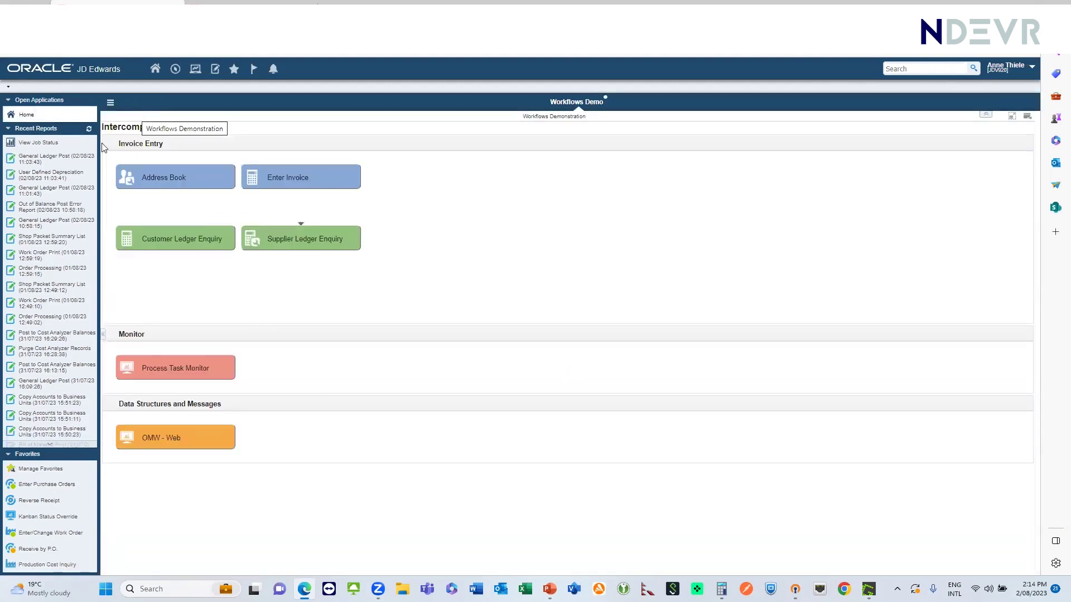
Step: Open the Customer Ledger Enquiry, filter by invoice date 02/08/23, and select the Management Fees invoice to check its pay status
{"action": "left_click", "coordinate": [149, 240]}
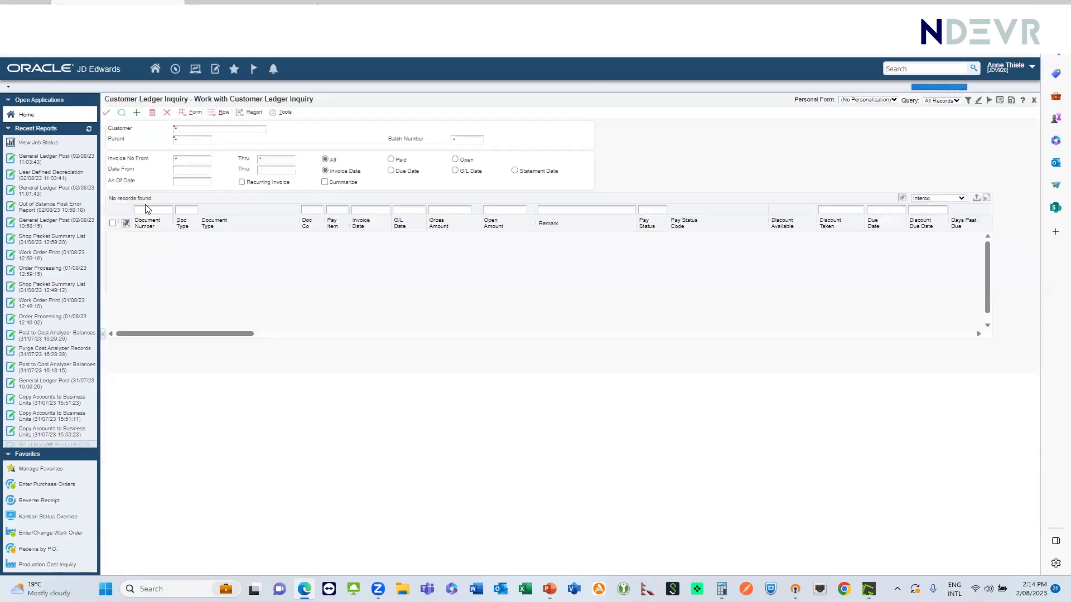
{"action": "left_click", "coordinate": [366, 209]}
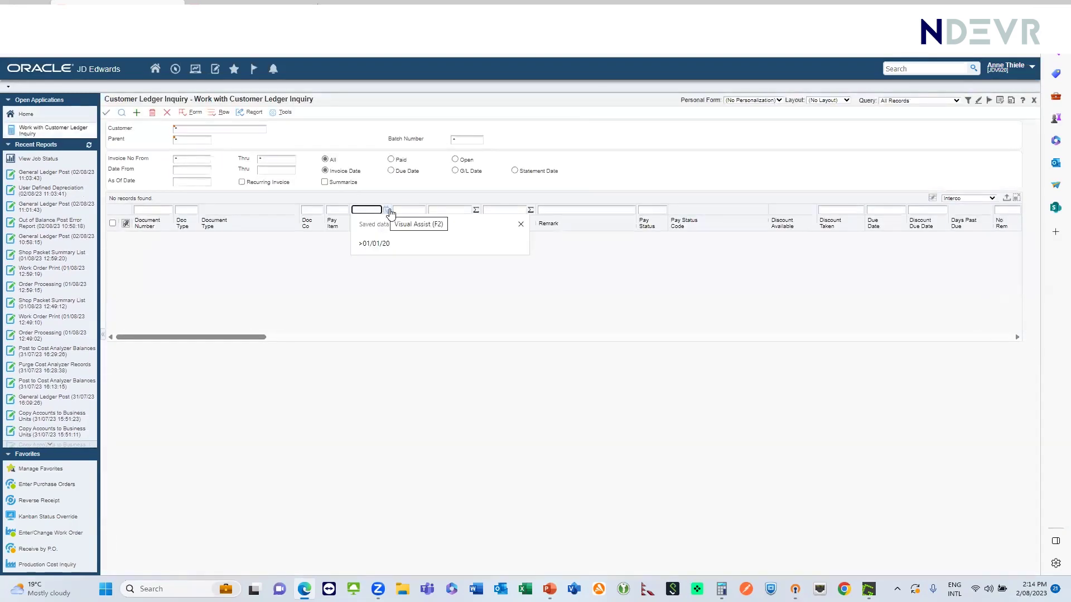
{"action": "left_click", "coordinate": [387, 209]}
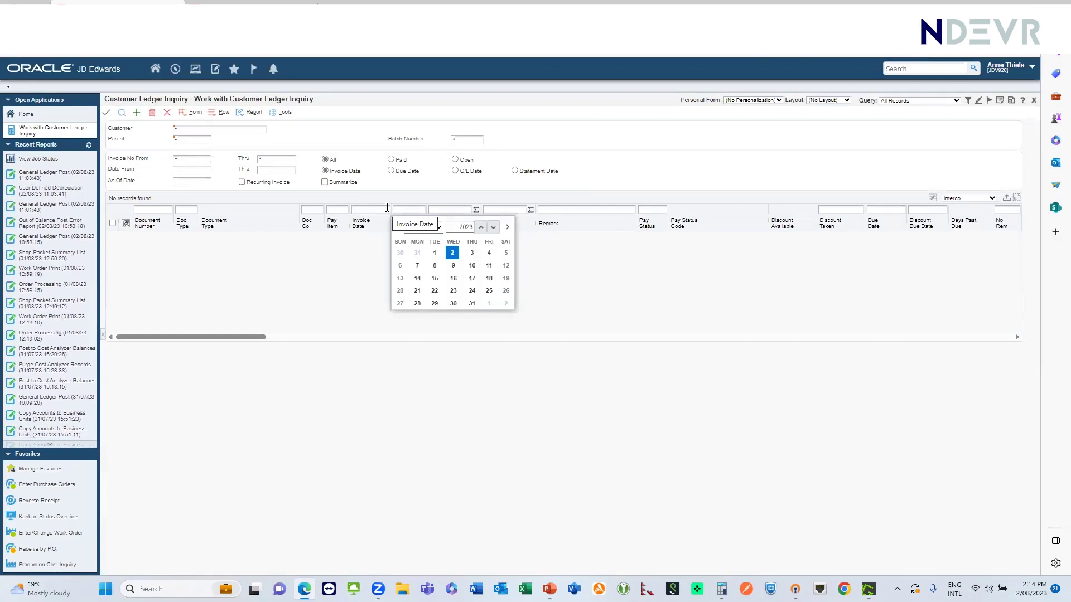
{"action": "key", "text": "Return"}
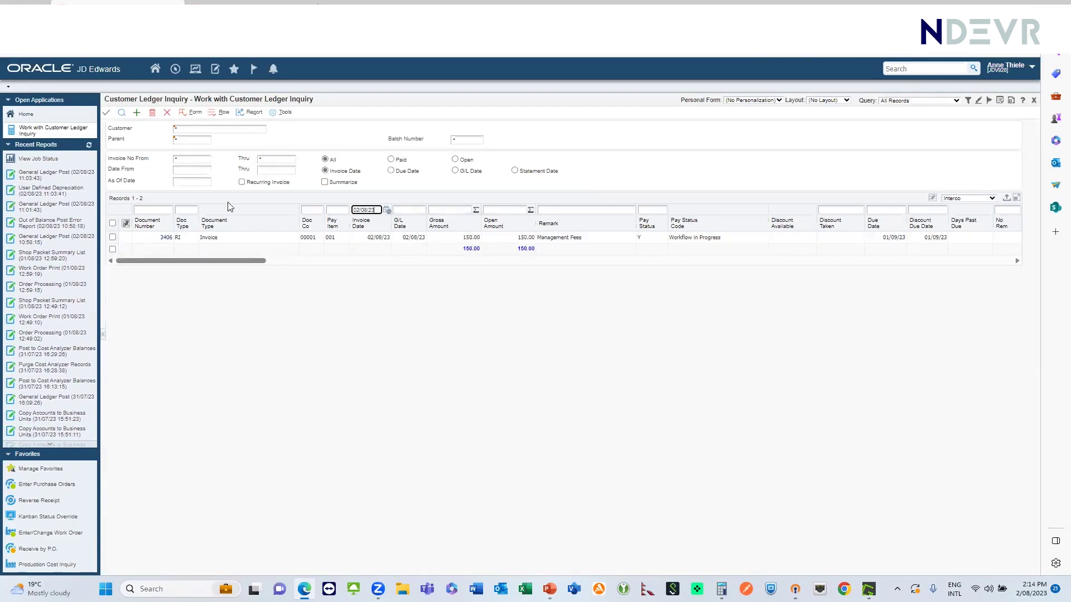
{"action": "left_click", "coordinate": [112, 237]}
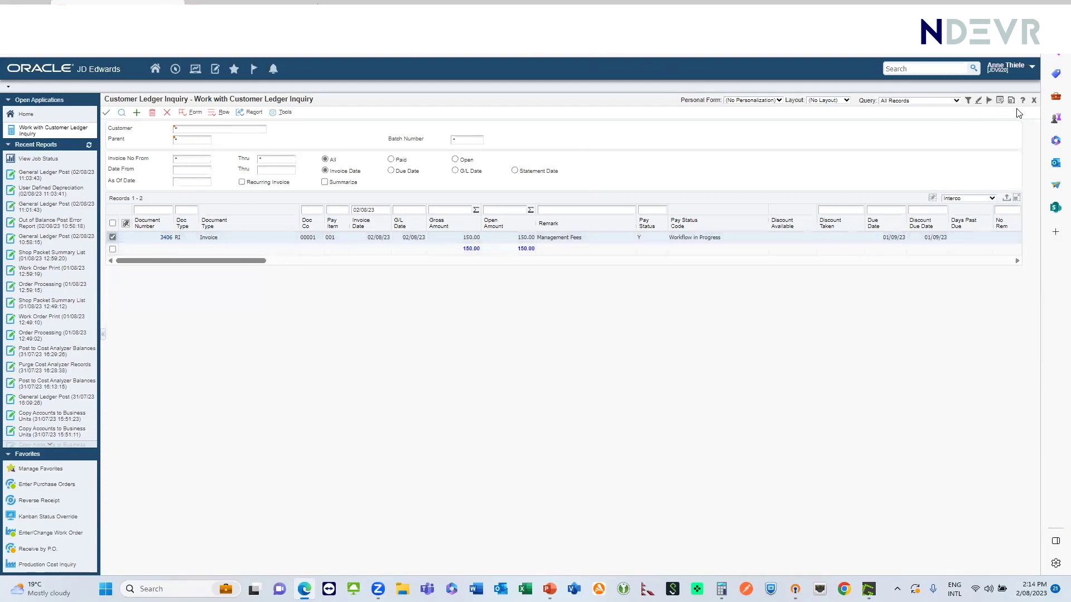
Step: Open the Intercompany Inv Approval message in the Message Center's 02/08/23 group and submit its workflow approval with the Accept action
{"action": "left_click", "coordinate": [1030, 67]}
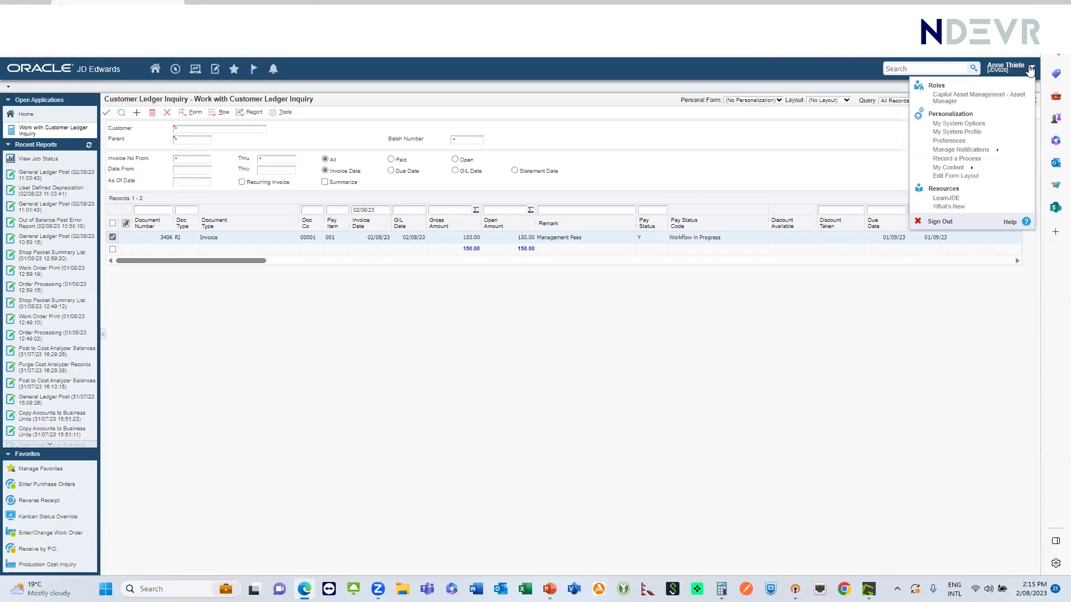
{"action": "left_click", "coordinate": [943, 150]}
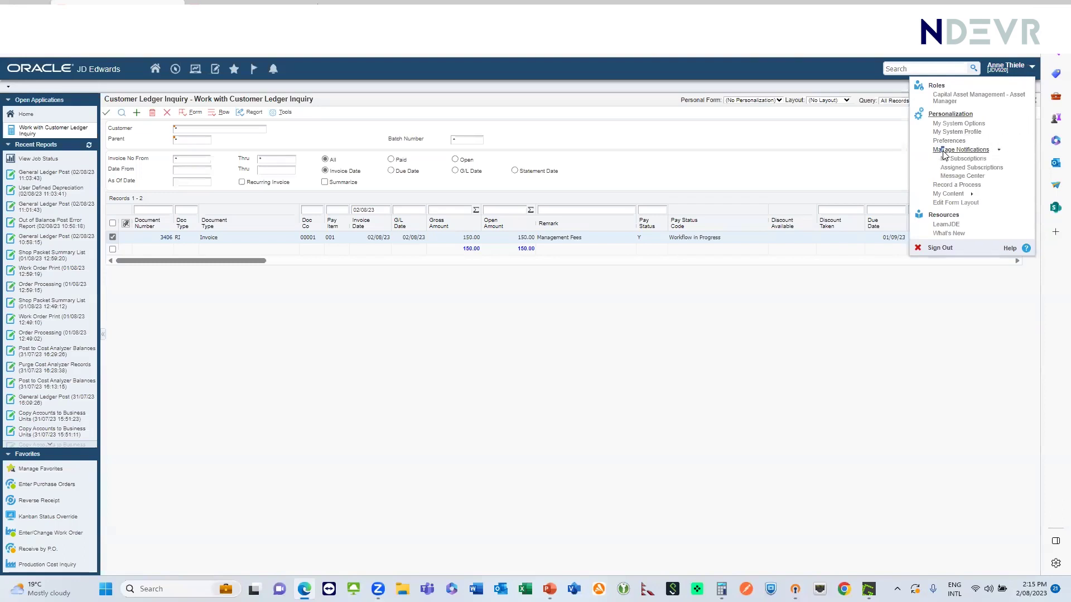
{"action": "left_click", "coordinate": [954, 176]}
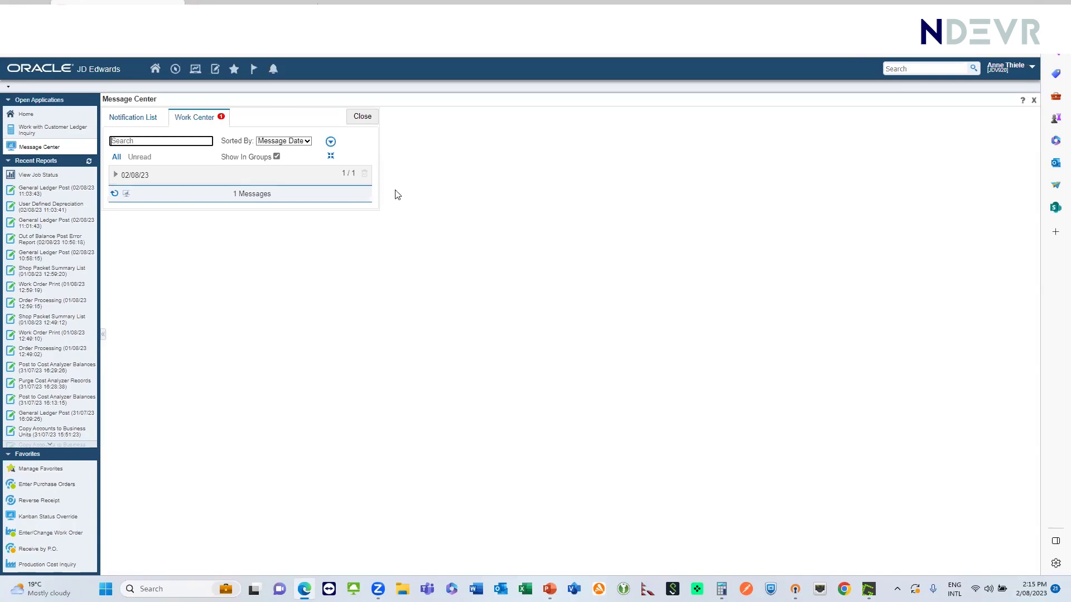
{"action": "left_click", "coordinate": [116, 176]}
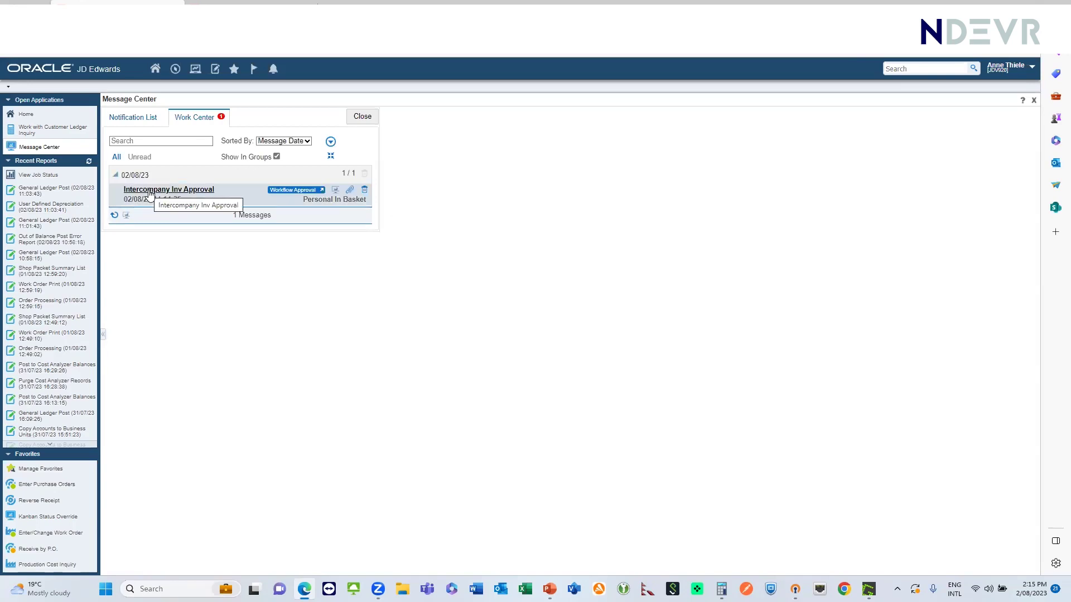
{"action": "left_click", "coordinate": [150, 190]}
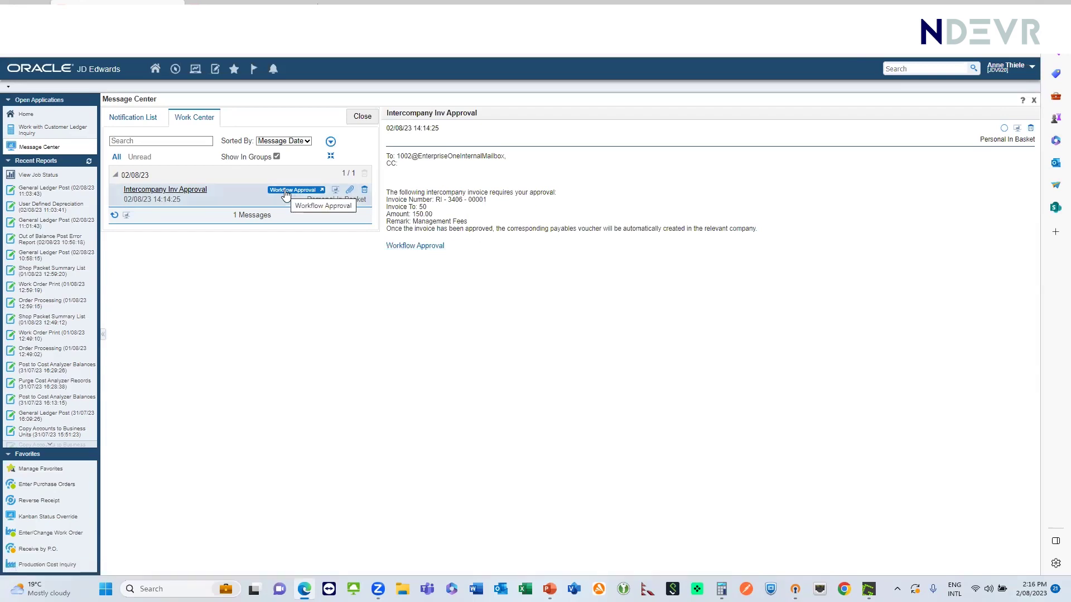
{"action": "left_click", "coordinate": [391, 245]}
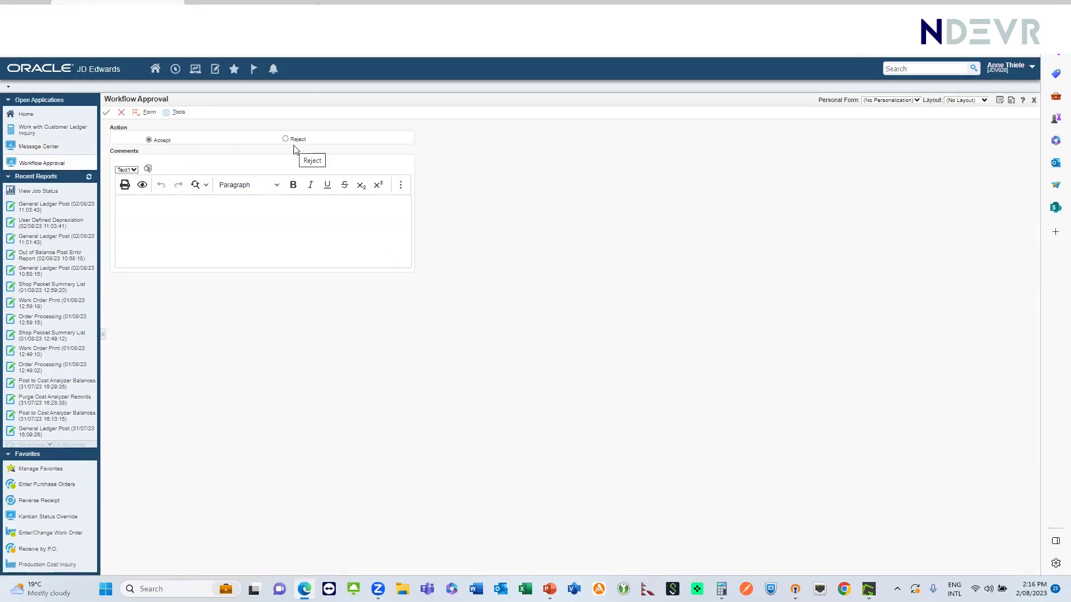
{"action": "left_click", "coordinate": [107, 115]}
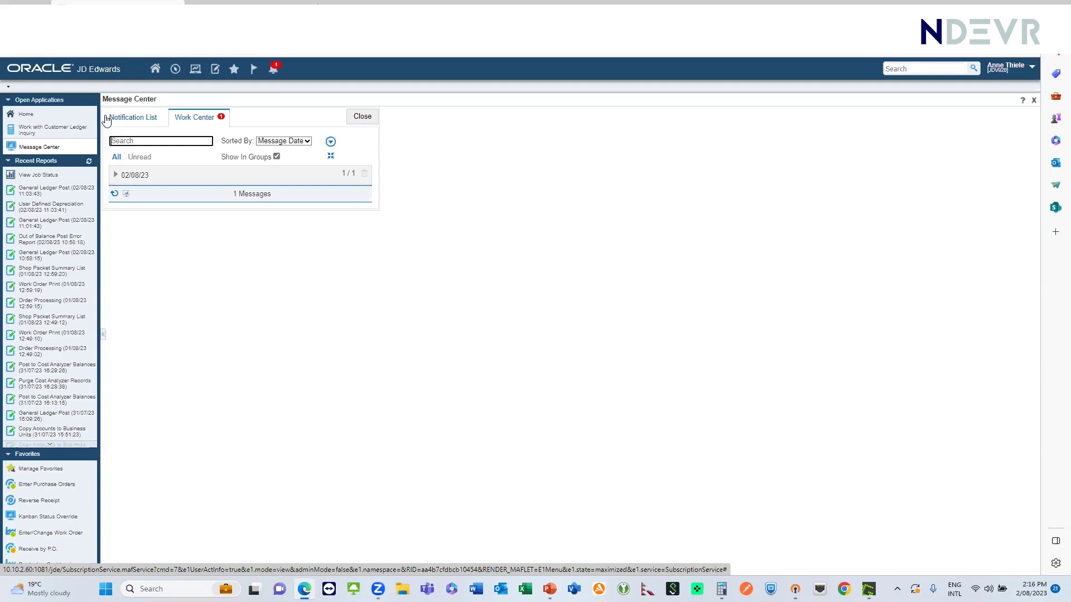
Step: Refresh the open customer ledger inquiry to recheck the Management Fees invoice's pay status, and return to the home page
{"action": "left_click", "coordinate": [32, 132]}
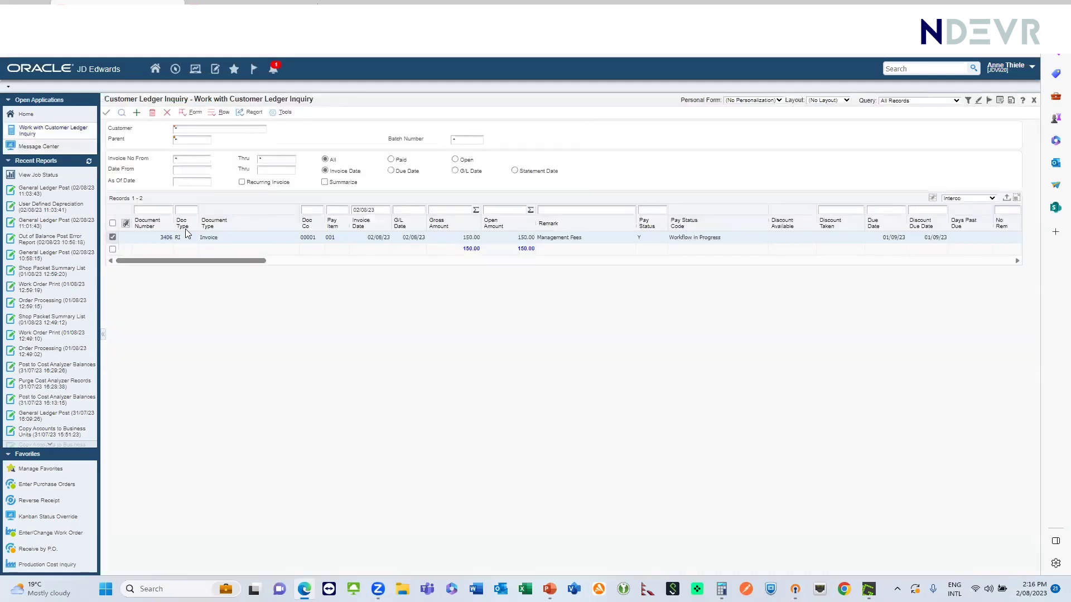
{"action": "left_click", "coordinate": [122, 115]}
{"action": "left_click", "coordinate": [27, 115]}
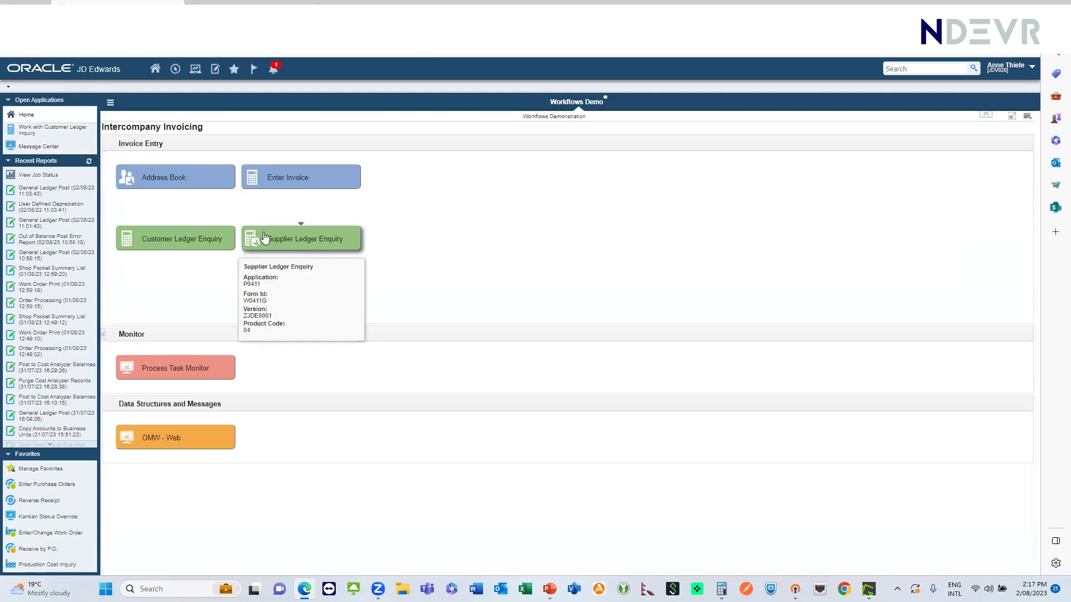
Step: Open the Supplier Ledger Enquiry and search for vouchers with invoice date 02/08/23
{"action": "left_click", "coordinate": [265, 237]}
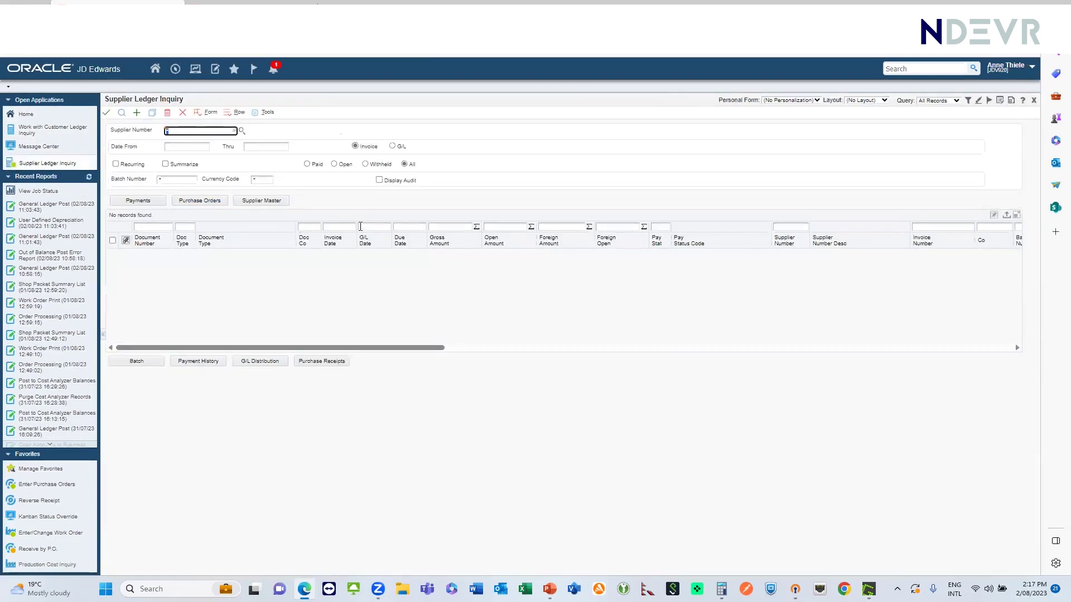
{"action": "left_click", "coordinate": [354, 229]}
{"action": "left_click", "coordinate": [353, 228]}
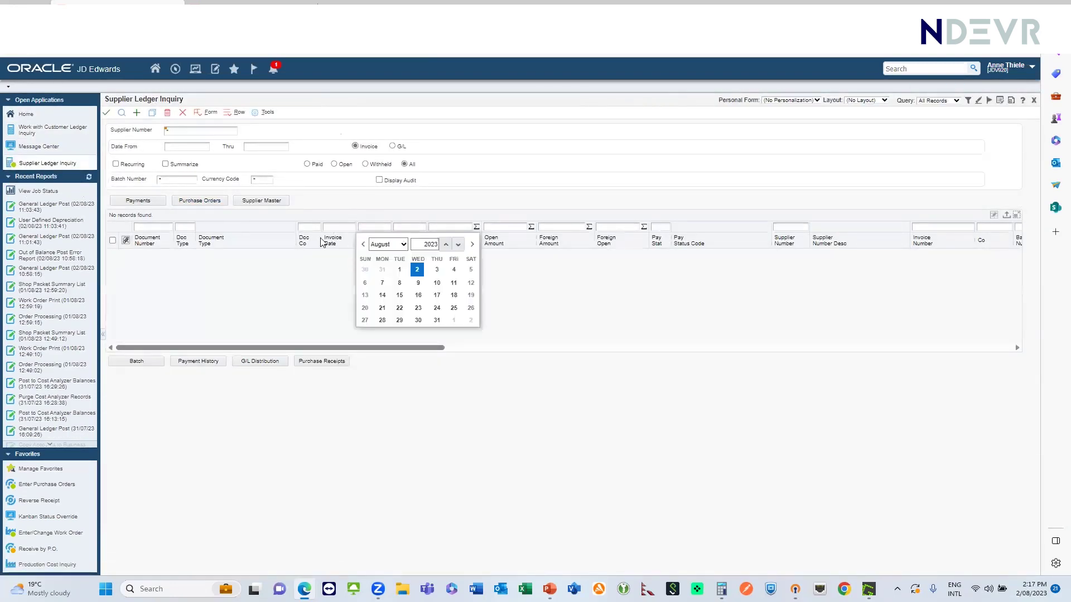
{"action": "left_click", "coordinate": [417, 270]}
{"action": "key", "text": "Return"}
Step: Select the resulting voucher, examine its supplier, invoice number and document details across the grid, and close the inquiry
{"action": "left_click", "coordinate": [113, 254]}
{"action": "left_click_drag", "start_coordinate": [351, 278], "coordinate": [428, 291]}
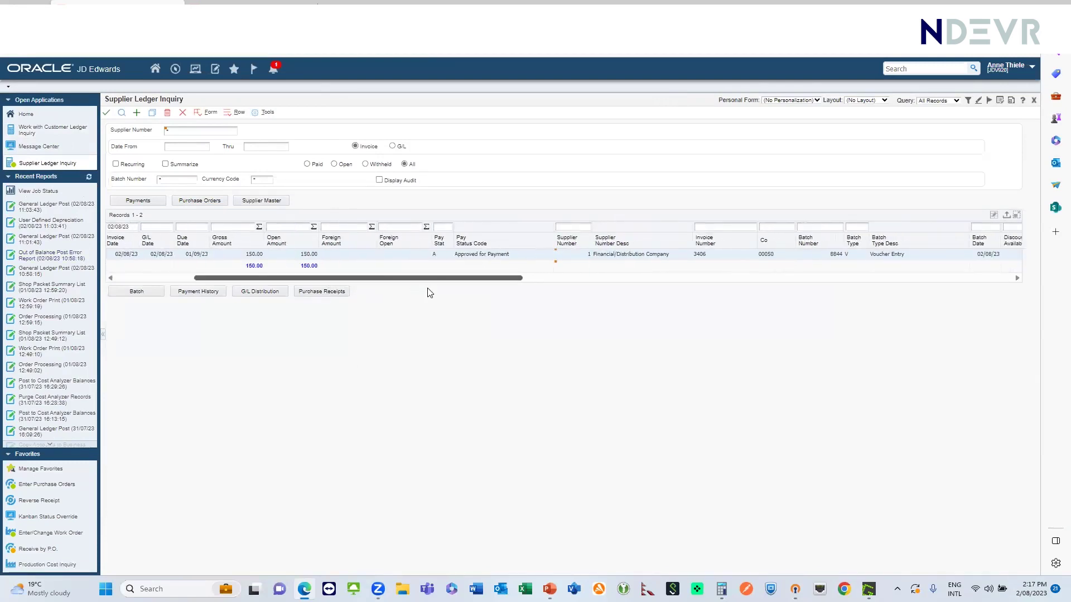
{"action": "left_click", "coordinate": [706, 254]}
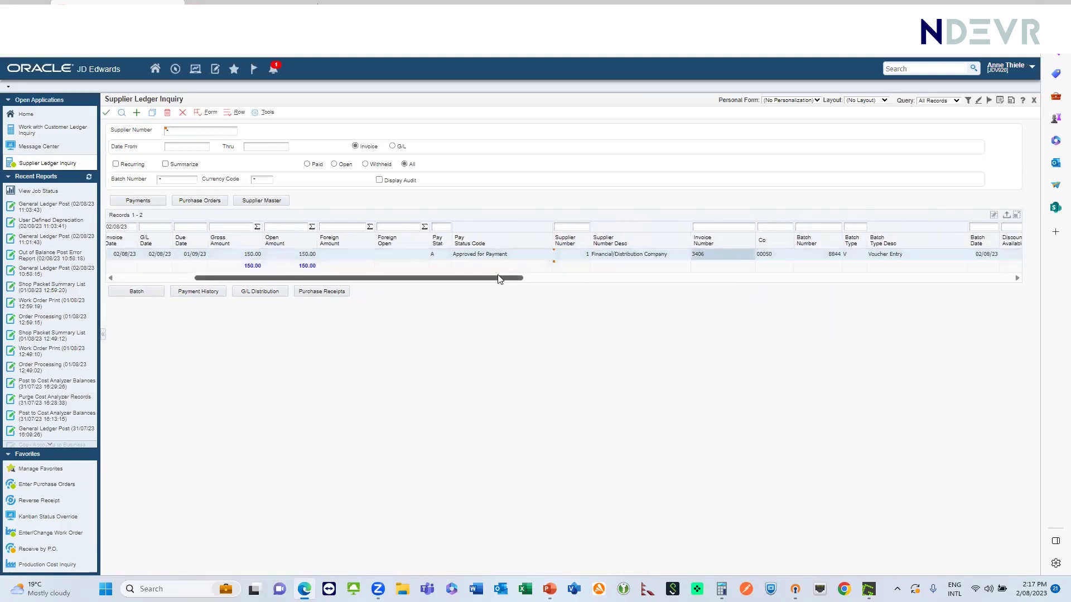
{"action": "left_click_drag", "start_coordinate": [500, 278], "coordinate": [249, 280]}
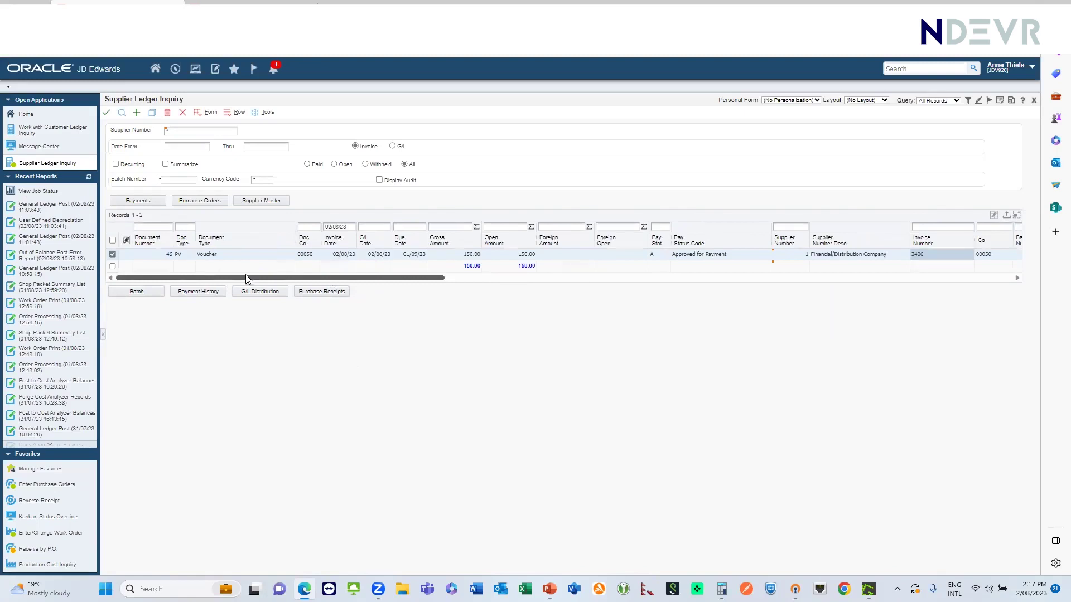
{"action": "left_click", "coordinate": [183, 113]}
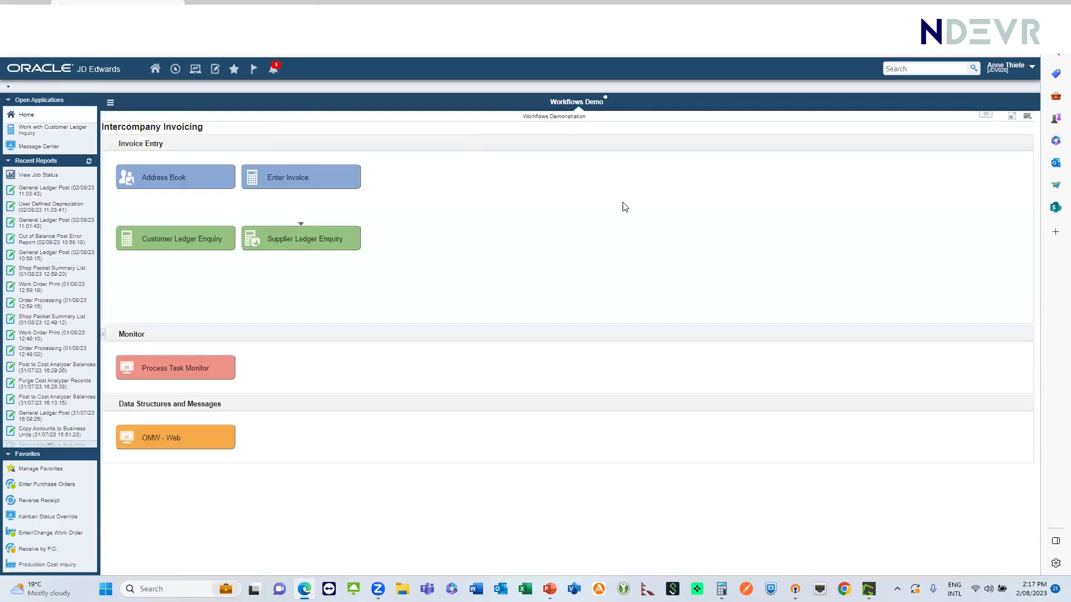
Step: Open the Message Center's notification list and read the Intercompany Voucher Created notification
{"action": "left_click", "coordinate": [1033, 68]}
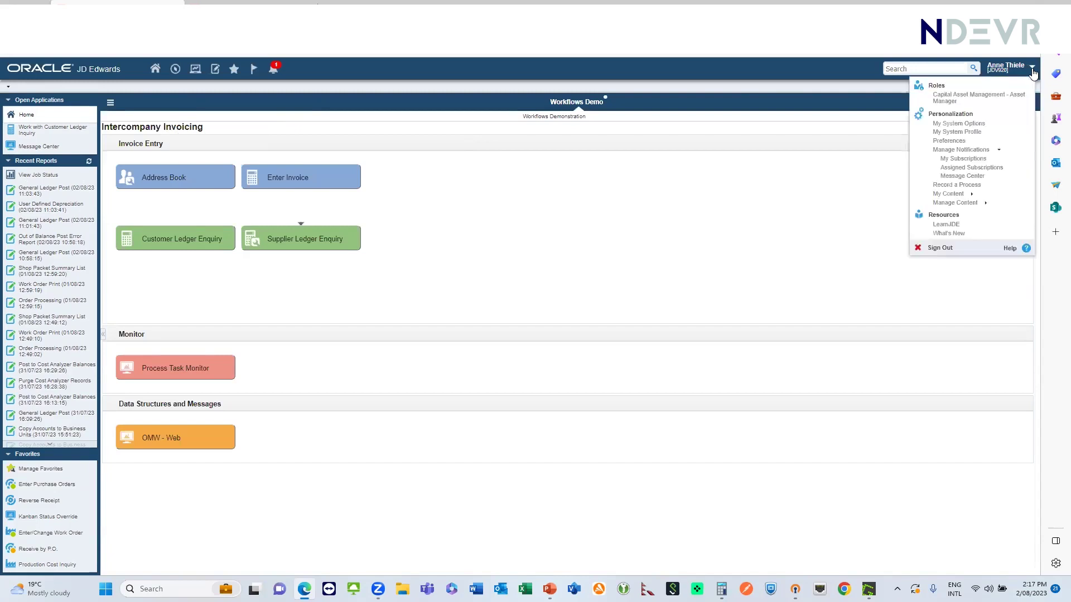
{"action": "left_click", "coordinate": [946, 178]}
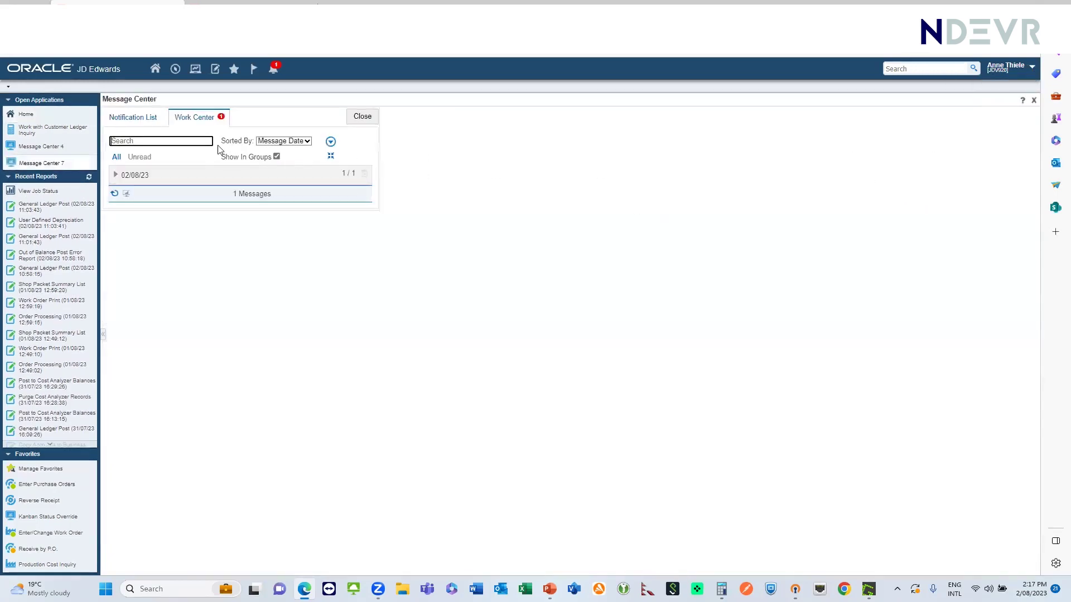
{"action": "left_click", "coordinate": [127, 120]}
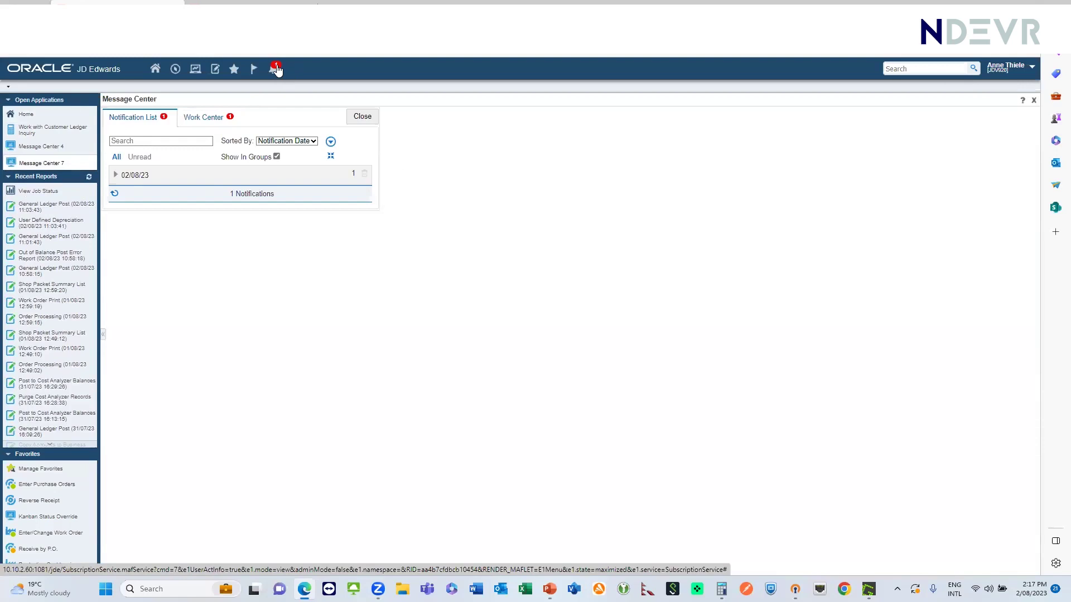
{"action": "left_click", "coordinate": [276, 68]}
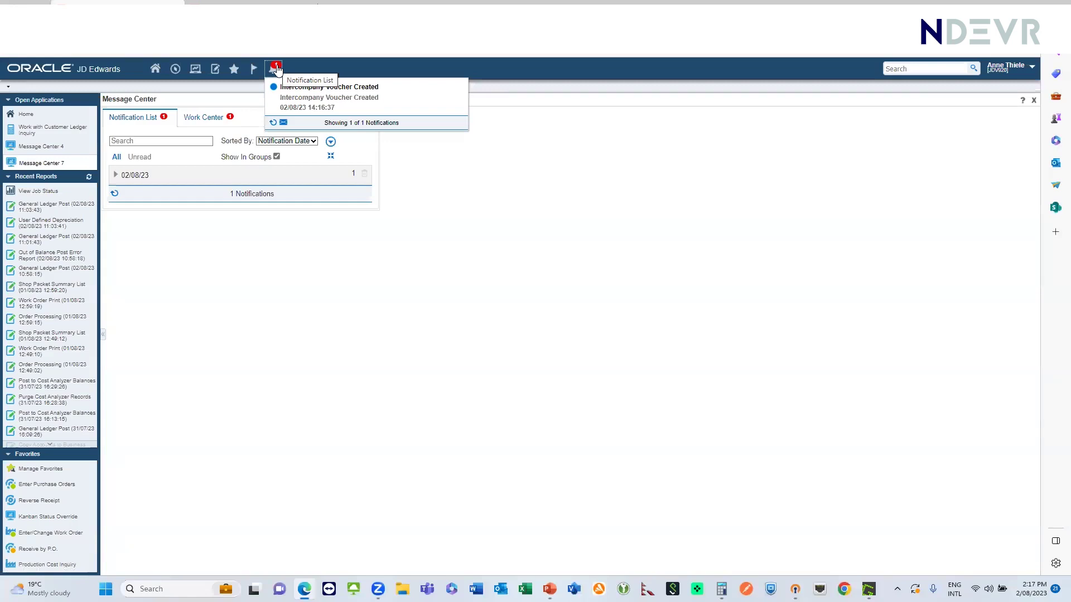
{"action": "mouse_move", "coordinate": [321, 89]}
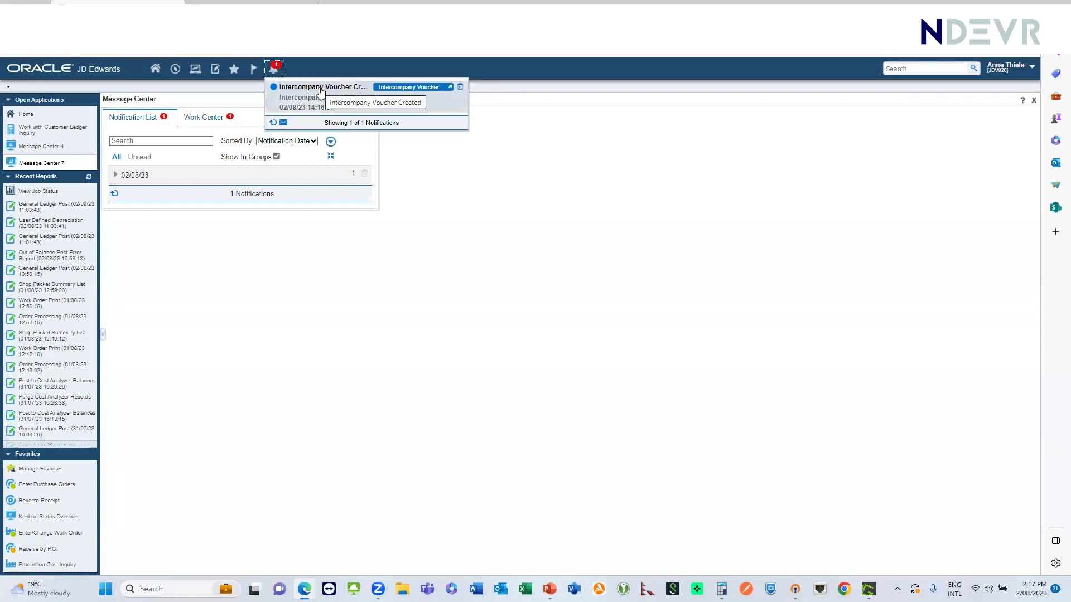
{"action": "left_click", "coordinate": [310, 91]}
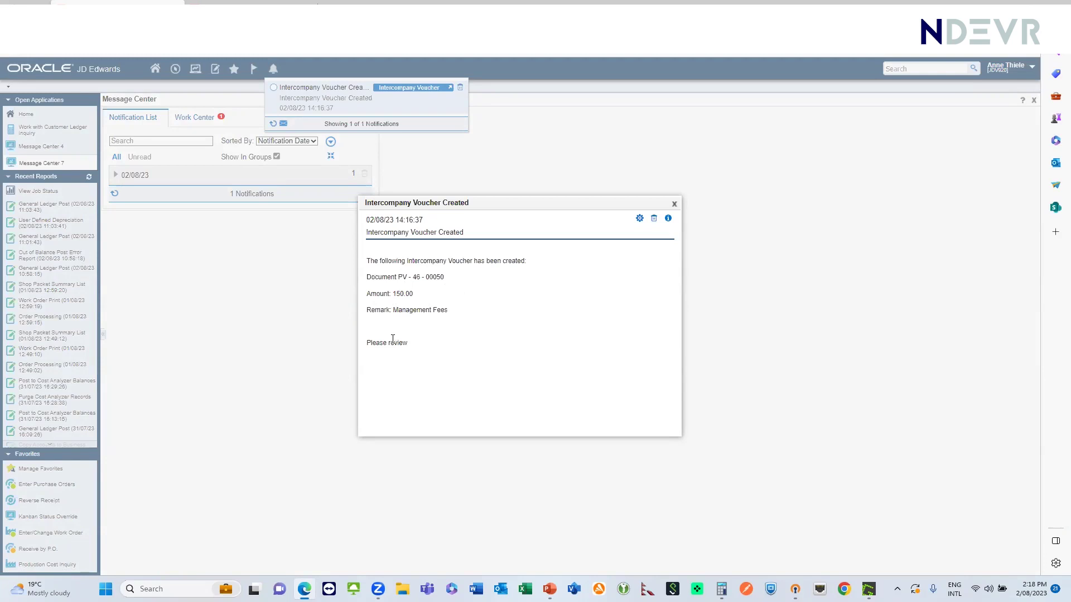
Step: Close the notification text, open the linked intercompany voucher from the notification to examine its payment information, and leave the voucher
{"action": "left_click", "coordinate": [674, 204]}
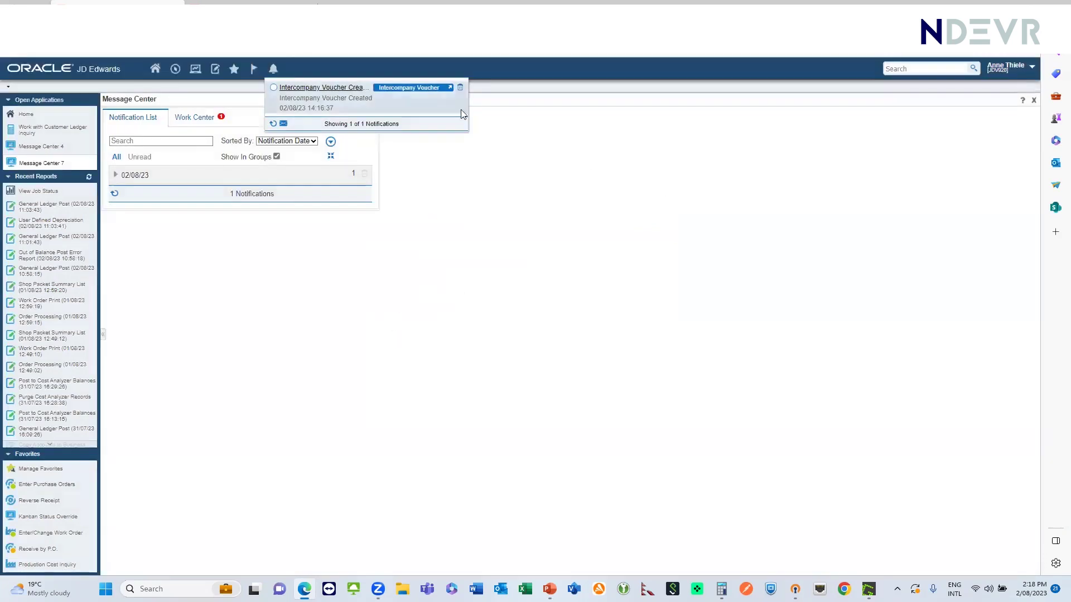
{"action": "left_click", "coordinate": [392, 88]}
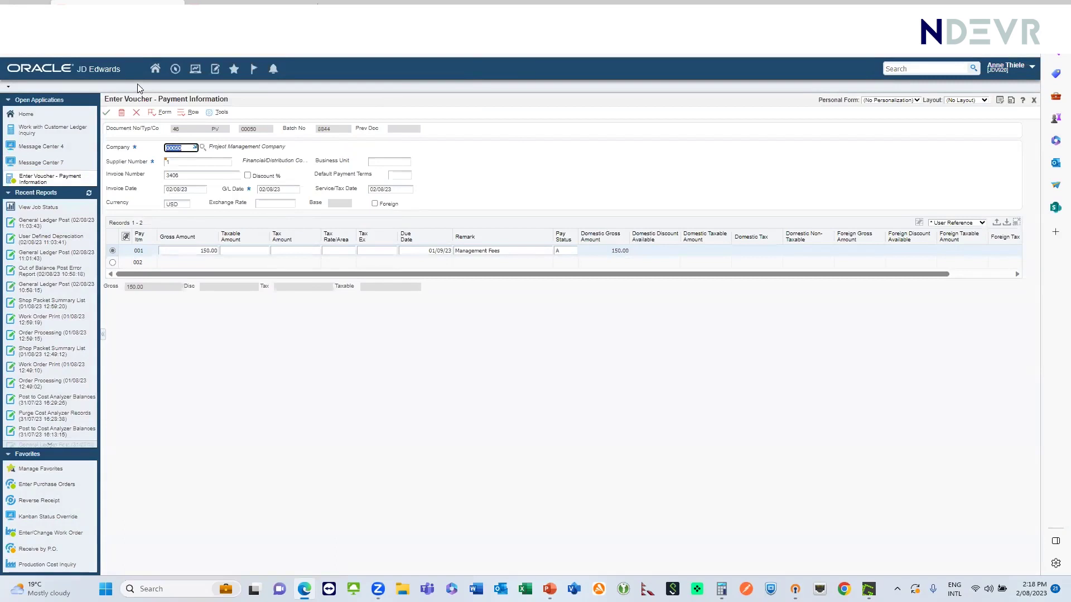
{"action": "left_click", "coordinate": [136, 117]}
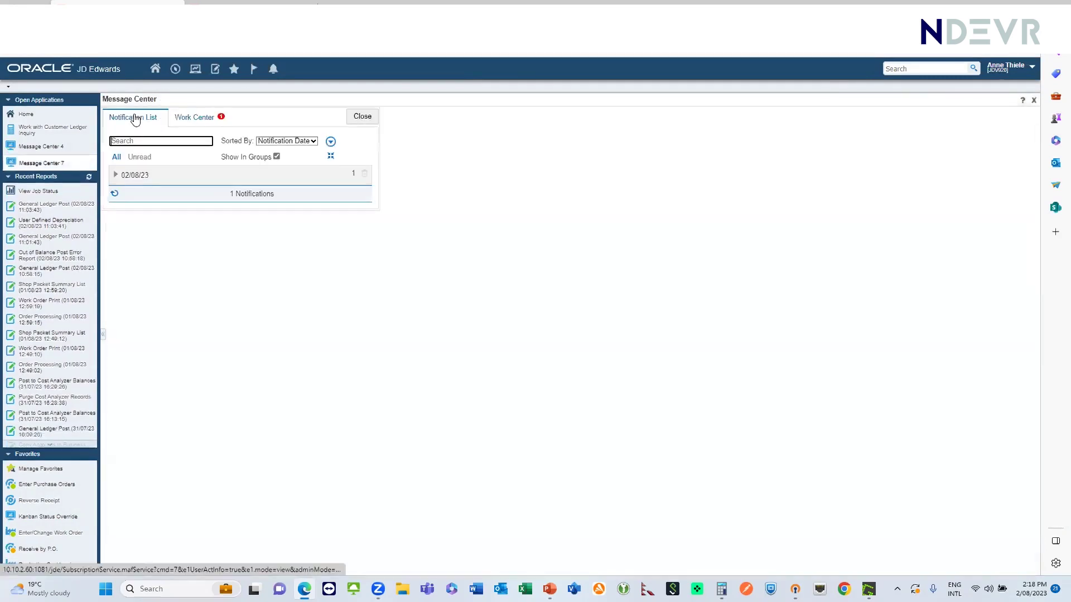
Step: Open the Work Center's Intercompany Inv Created message dated 02/08/23 and read its invoice and voucher details
{"action": "left_click", "coordinate": [195, 120]}
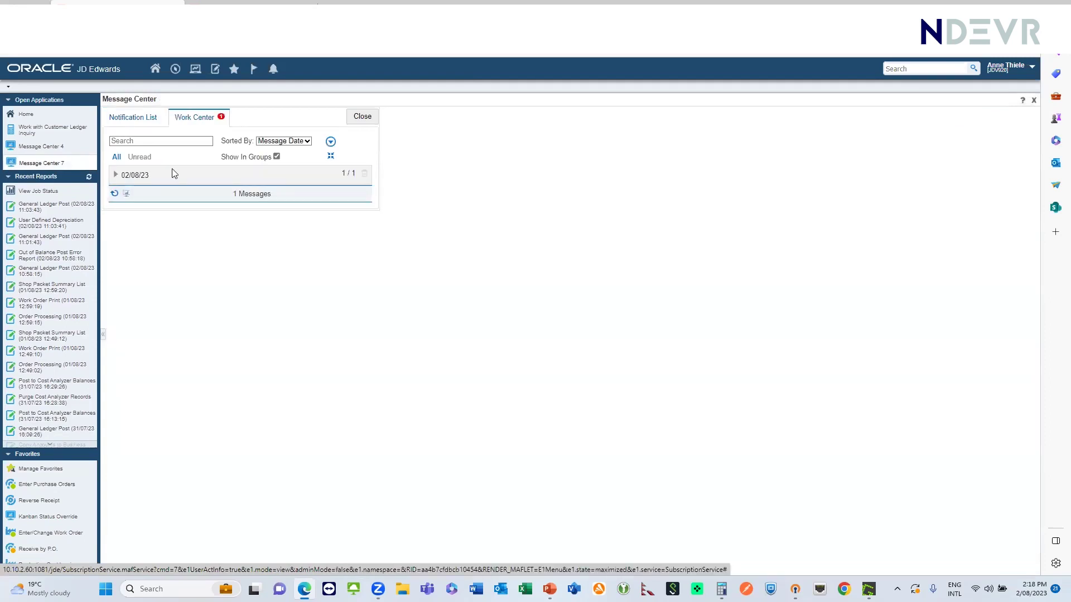
{"action": "left_click", "coordinate": [116, 176]}
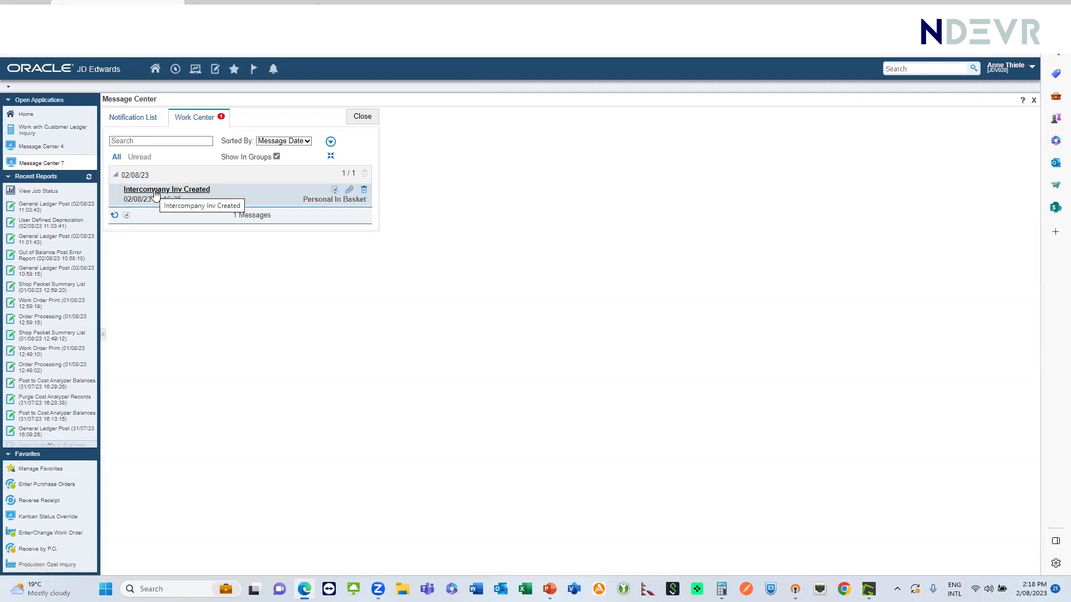
{"action": "left_click", "coordinate": [155, 192]}
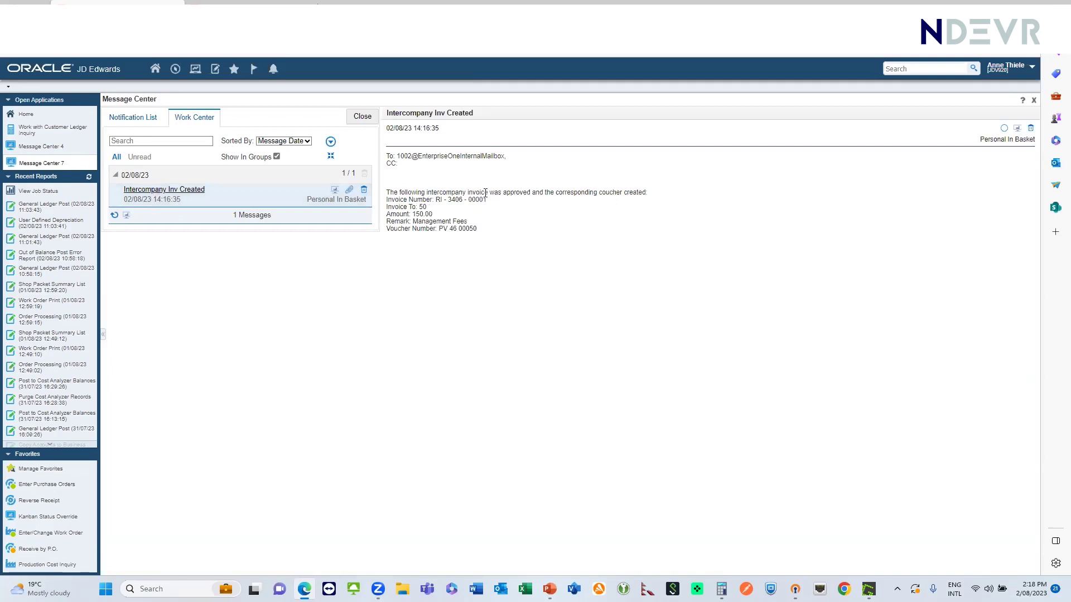
{"action": "left_click_drag", "start_coordinate": [622, 193], "coordinate": [602, 201]}
{"action": "double_click", "coordinate": [607, 193]}
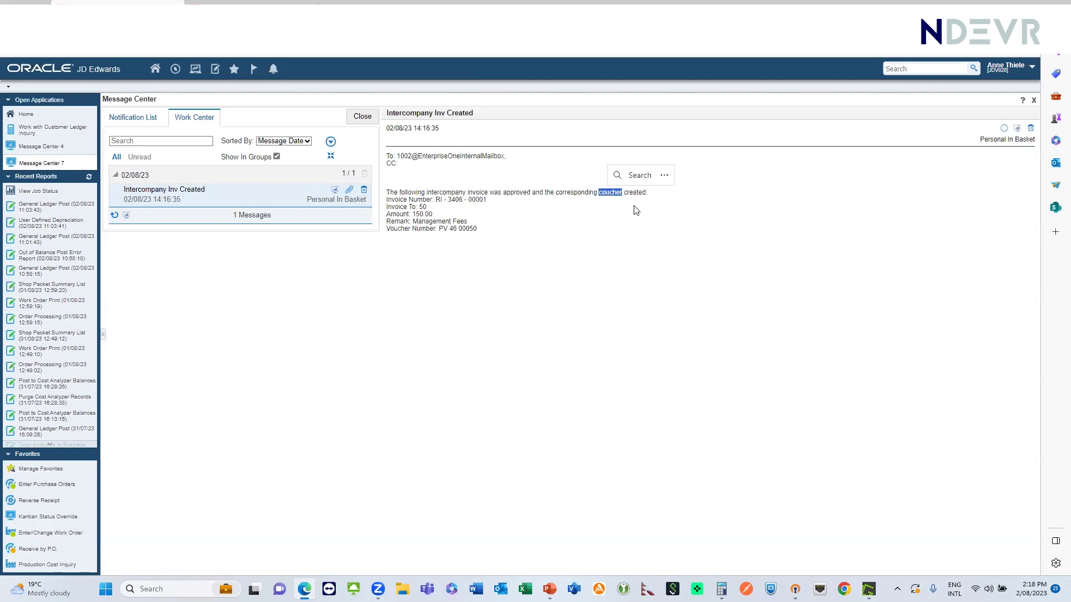
{"action": "left_click", "coordinate": [456, 208]}
{"action": "left_click_drag", "start_coordinate": [435, 200], "coordinate": [437, 230]}
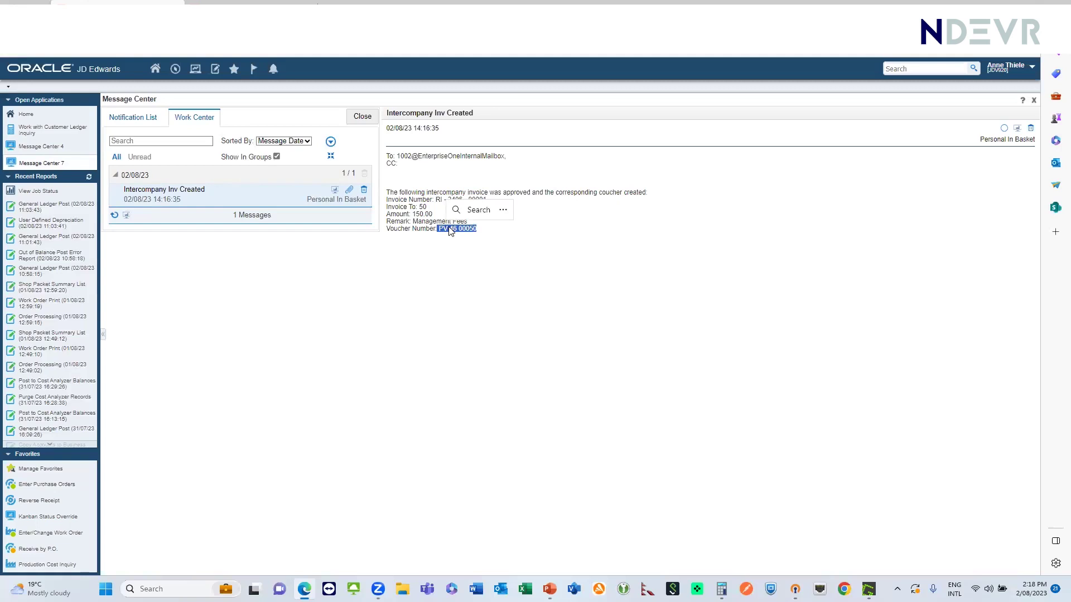
Step: Leave the Message Center, recheck the Management Fees invoice's pay status in the open customer ledger inquiry, and close the inquiry
{"action": "left_click", "coordinate": [362, 118]}
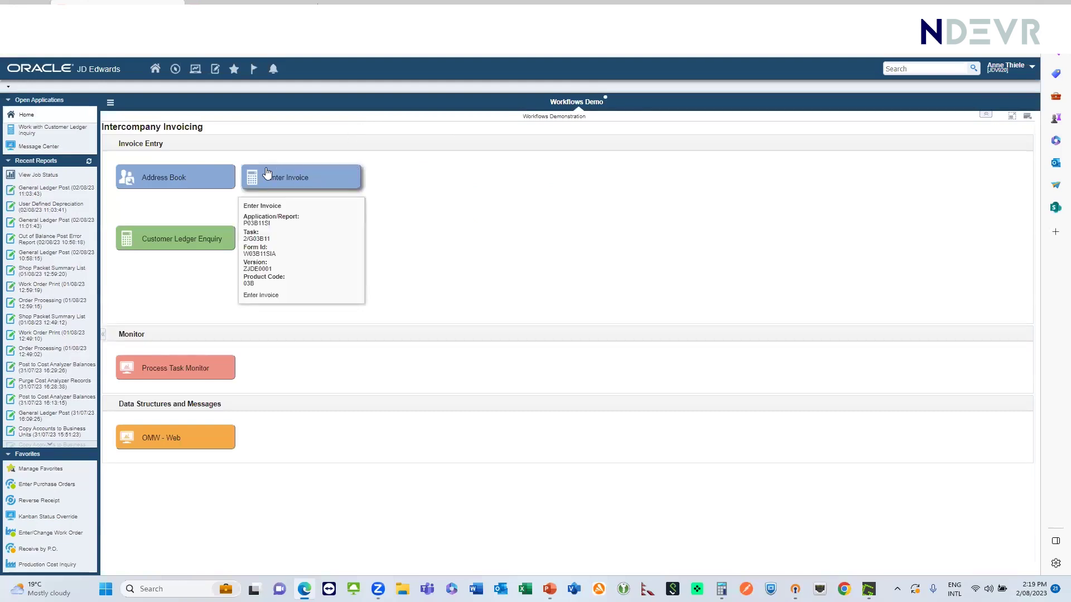
{"action": "left_click", "coordinate": [51, 132]}
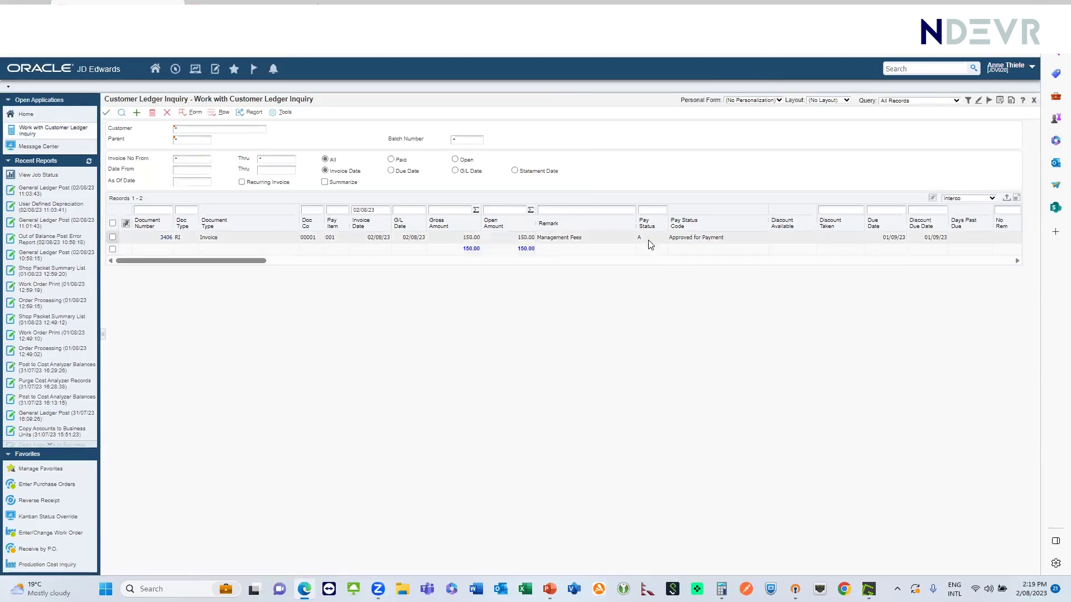
{"action": "left_click", "coordinate": [166, 114]}
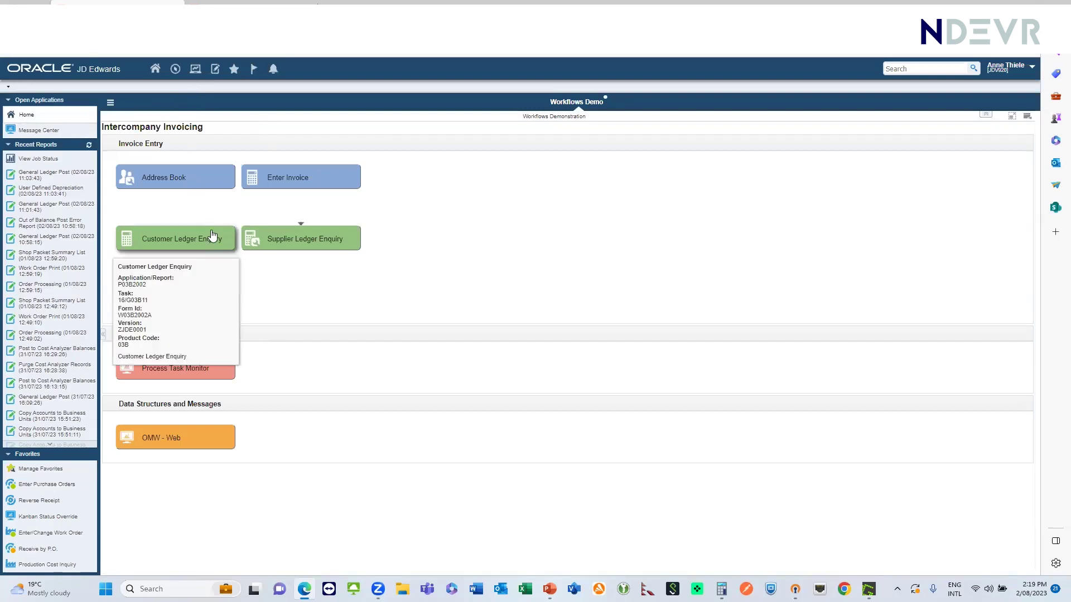
Step: Open the Process Task Monitor and expand the WFICOAPPR process down to the activities of its 02/08/23 instance
{"action": "left_click", "coordinate": [184, 374]}
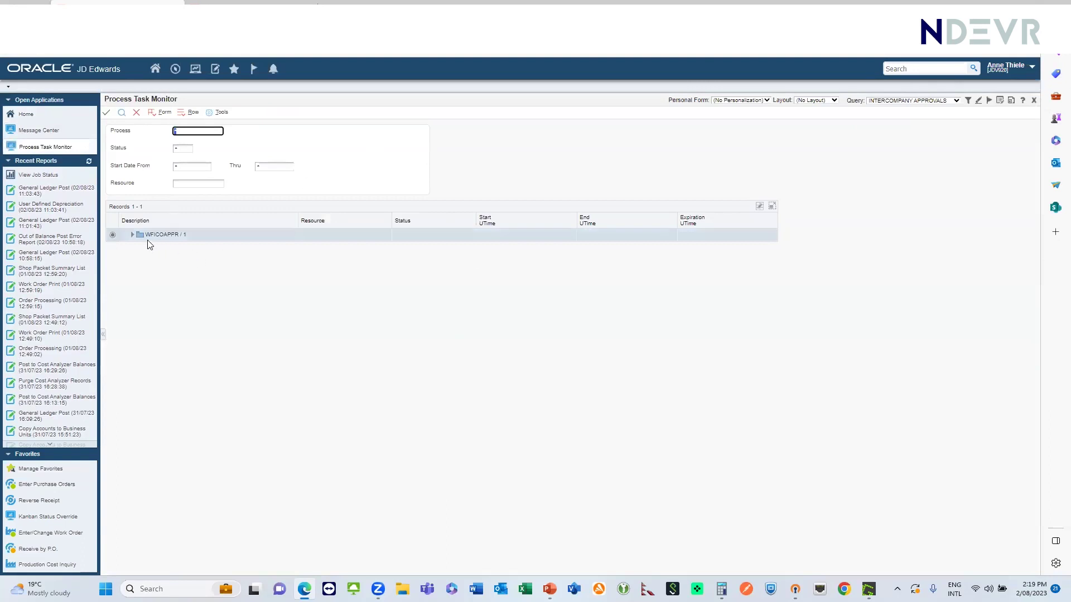
{"action": "left_click", "coordinate": [131, 235]}
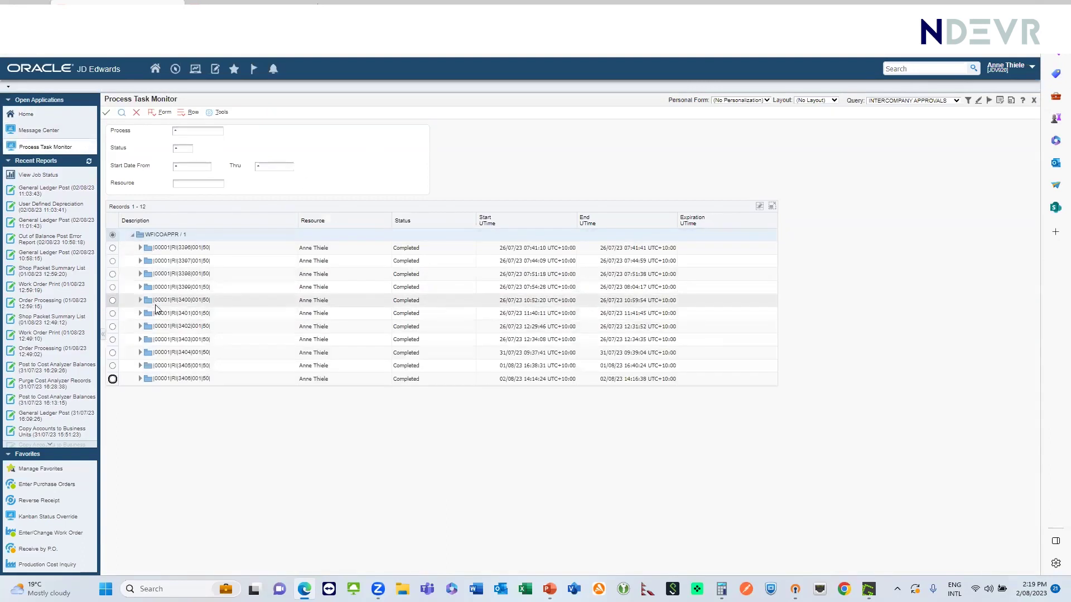
{"action": "left_click", "coordinate": [211, 249]}
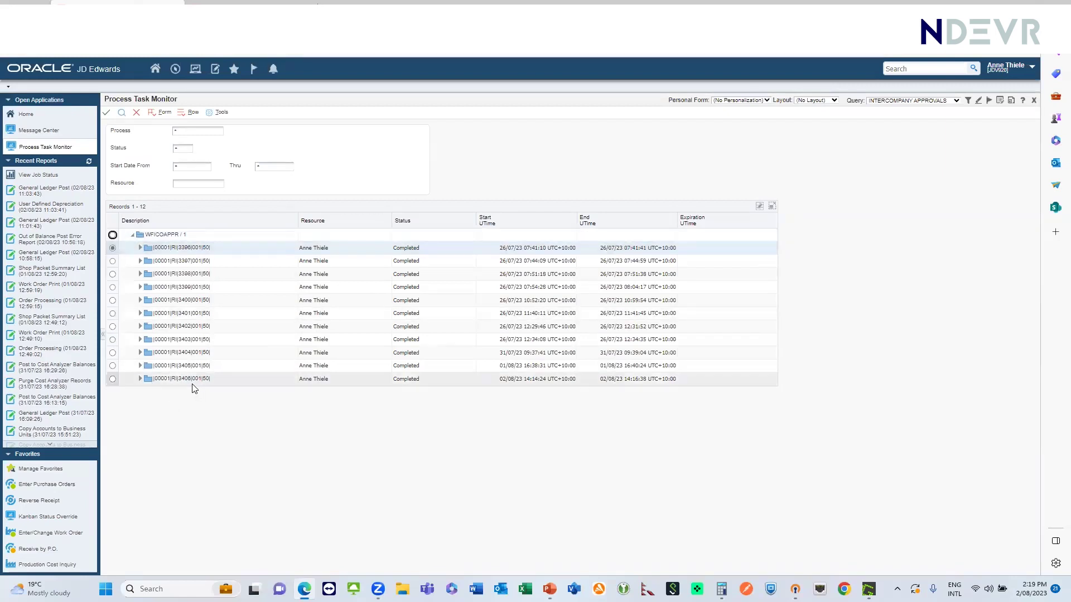
{"action": "left_click", "coordinate": [140, 380]}
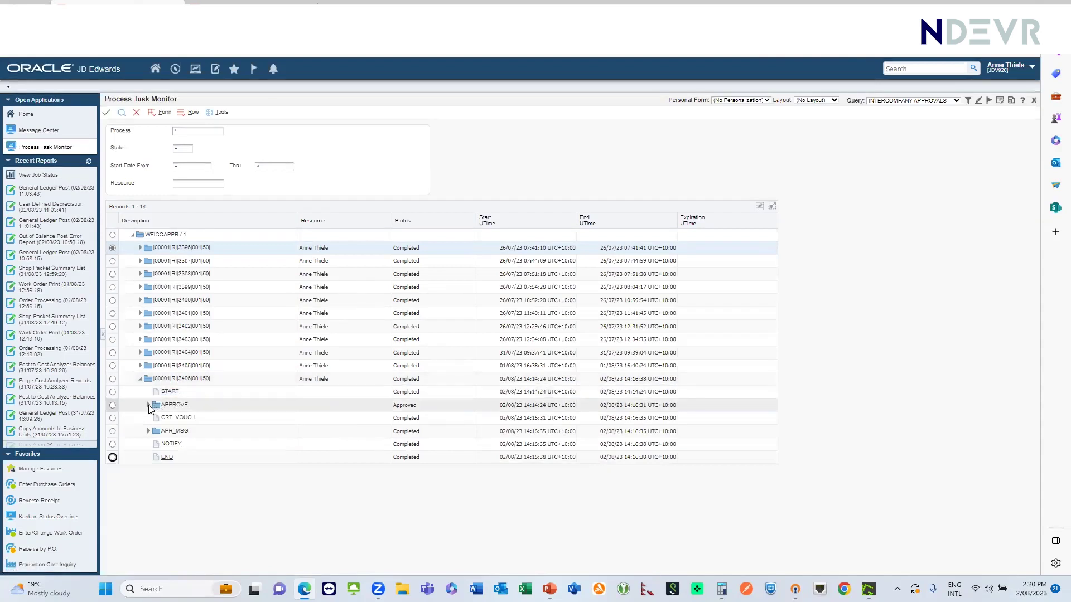
Step: Examine the APPROVE and APR_MSG activities of the 02/08/23 instance, including their task status, and collapse the instance
{"action": "left_click", "coordinate": [419, 410]}
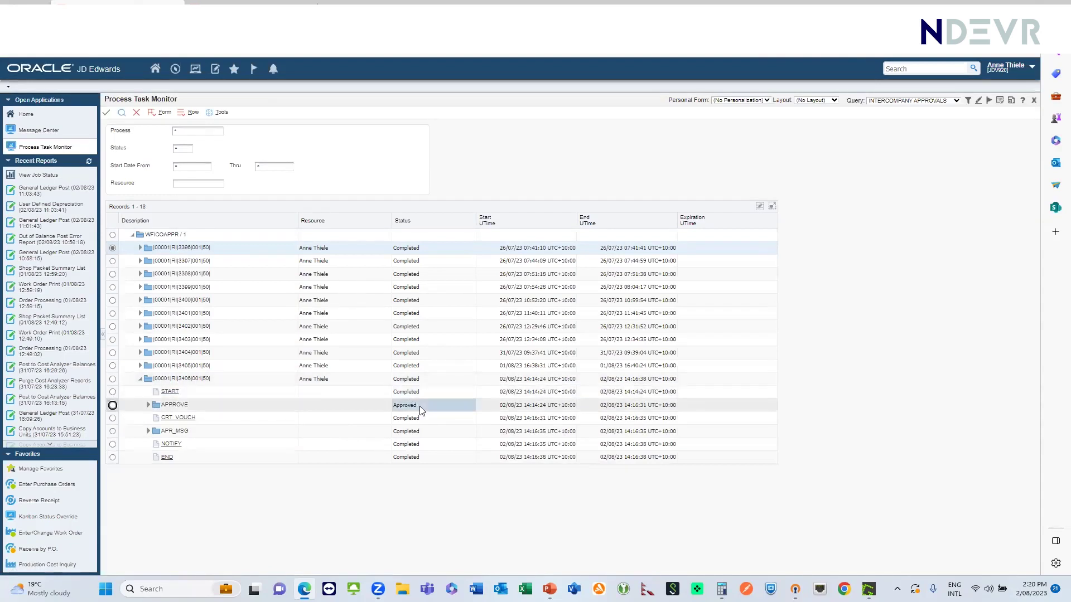
{"action": "left_click", "coordinate": [148, 406]}
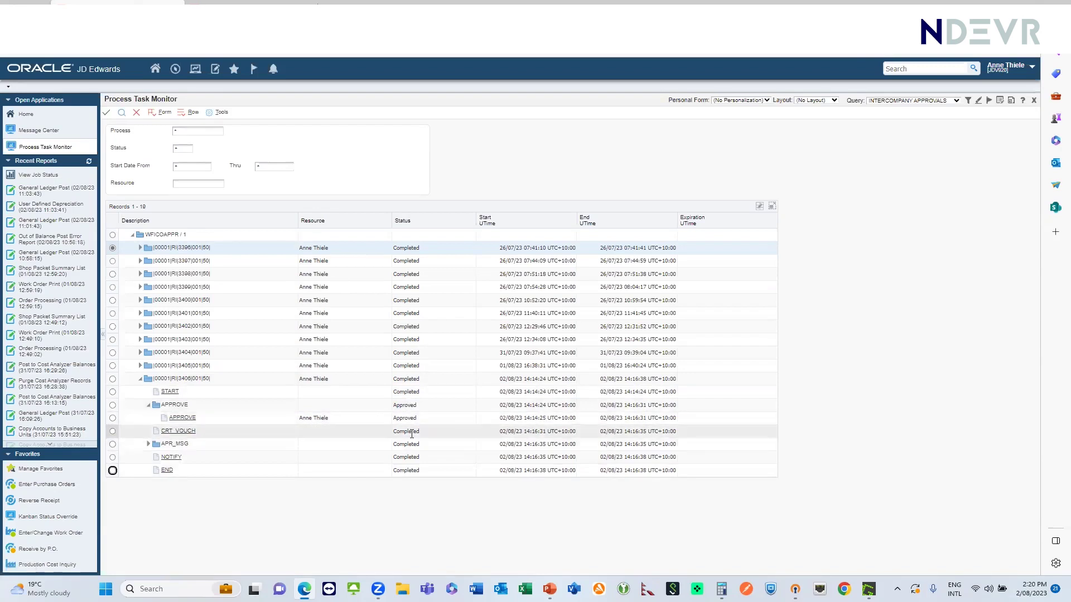
{"action": "left_click", "coordinate": [177, 445]}
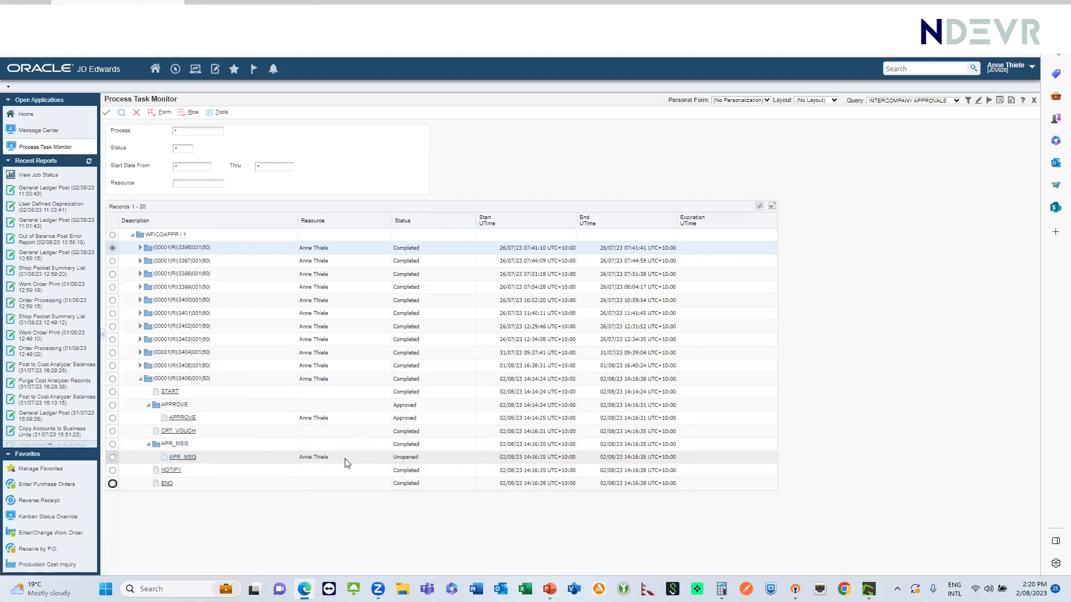
{"action": "left_click", "coordinate": [148, 444]}
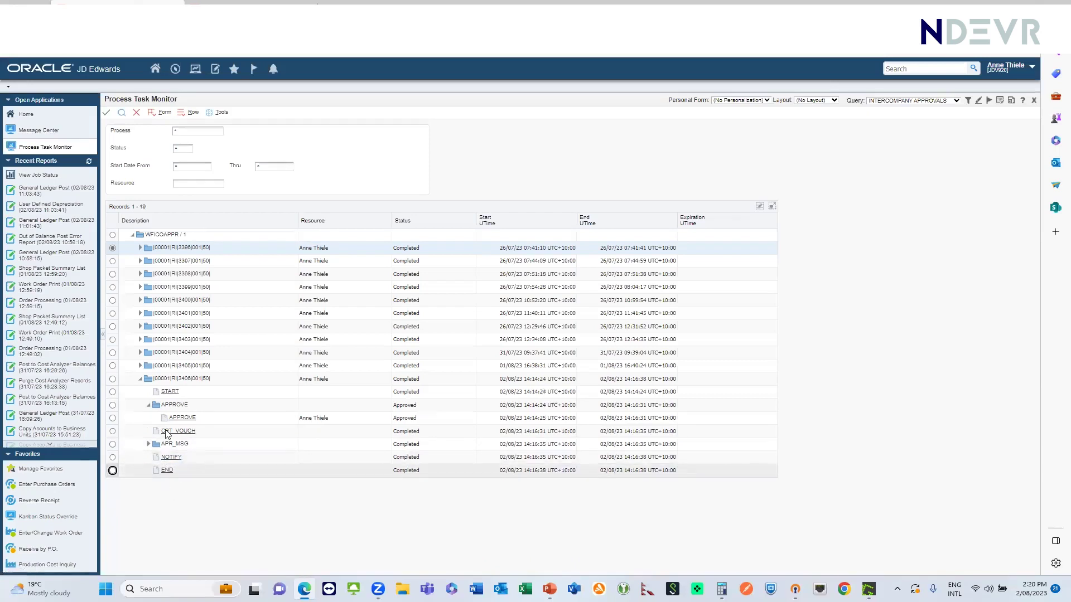
{"action": "left_click", "coordinate": [141, 380]}
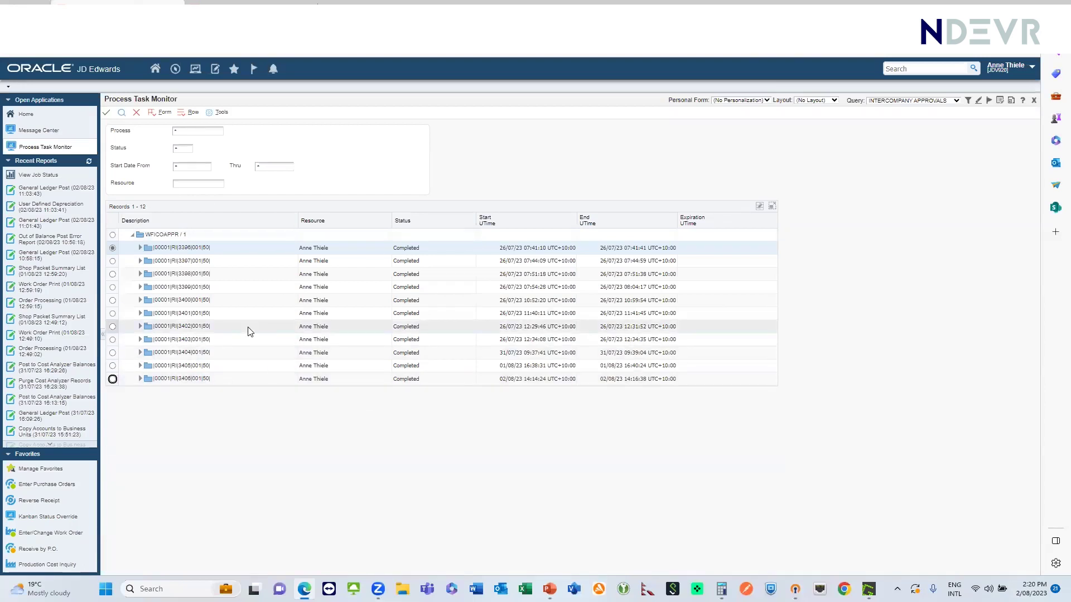
Step: Start a new invoice for Project Management Company with company 00001, gross amount 150, invoice date 02/08/23 and remark Management Fee
{"action": "left_click", "coordinate": [24, 117]}
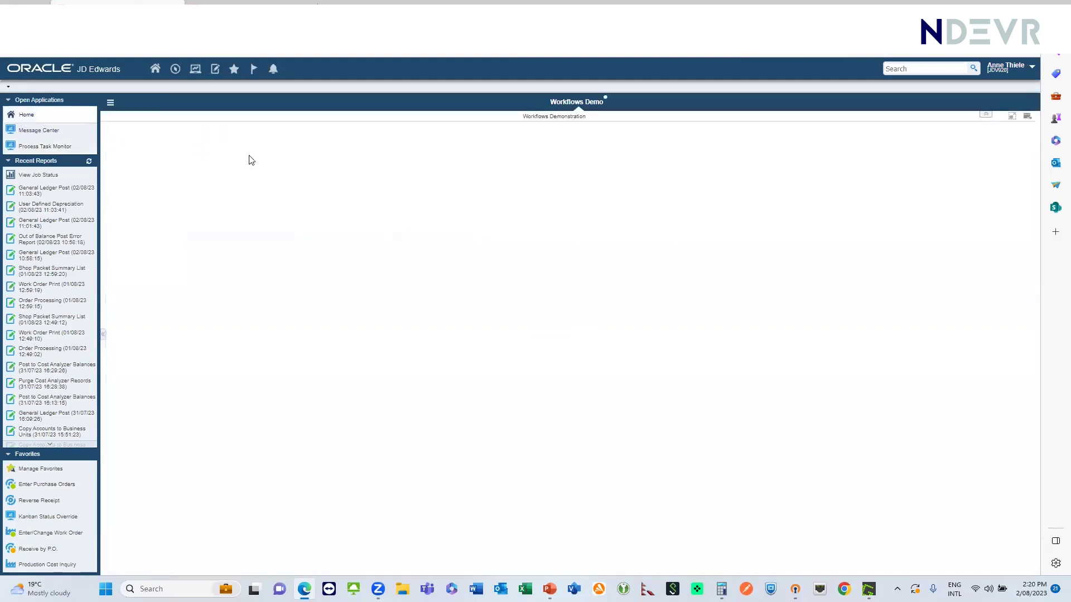
{"action": "left_click", "coordinate": [262, 170]}
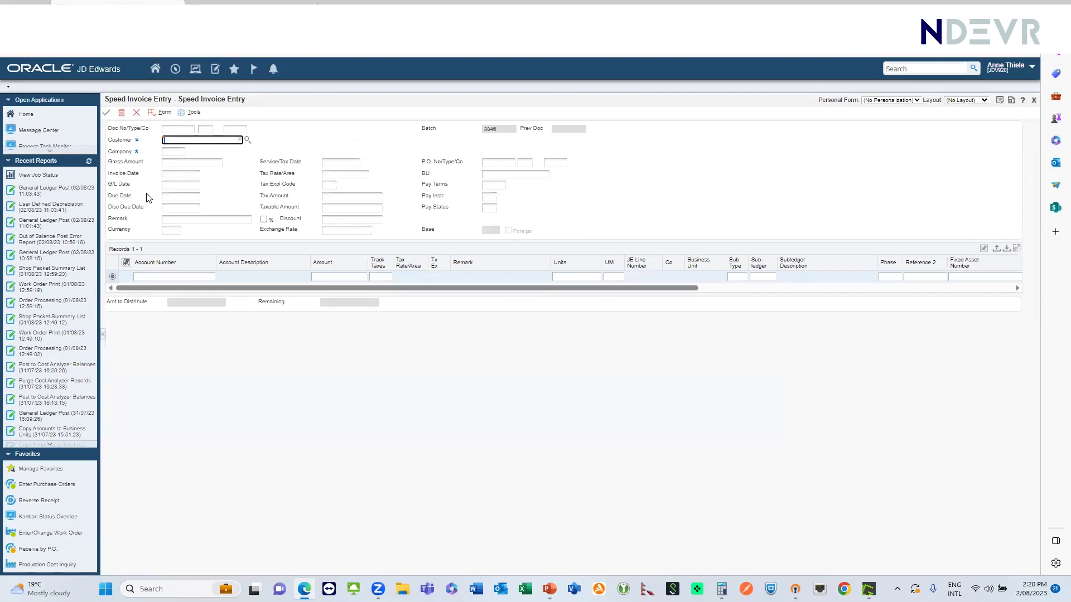
{"action": "type", "text": "50"}
{"action": "key", "text": "Tab"}
{"action": "key", "text": "Tab"}
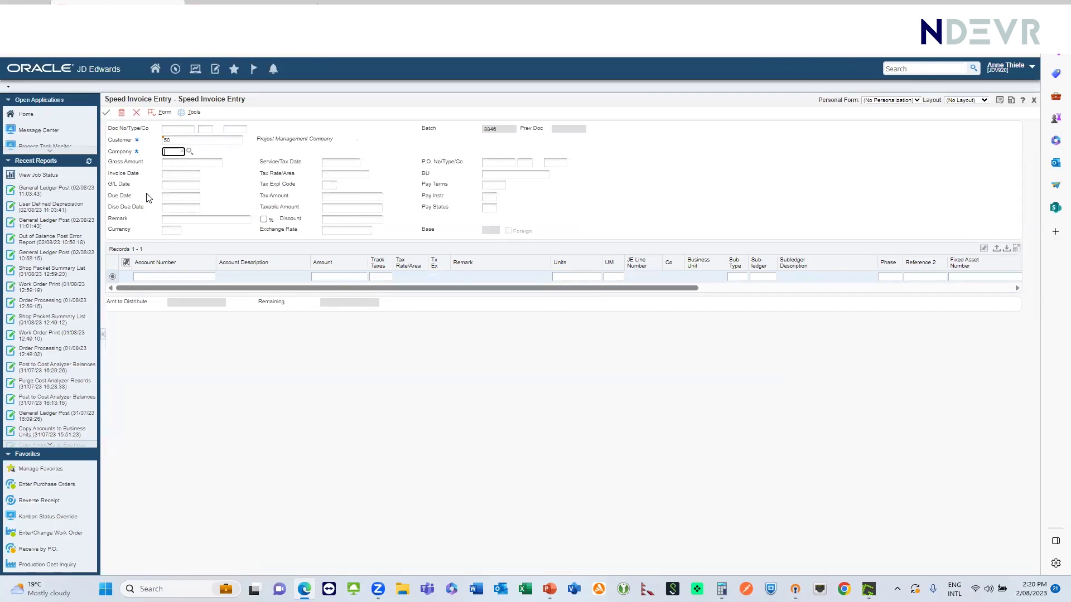
{"action": "type", "text": "150"}
{"action": "key", "text": "Tab"}
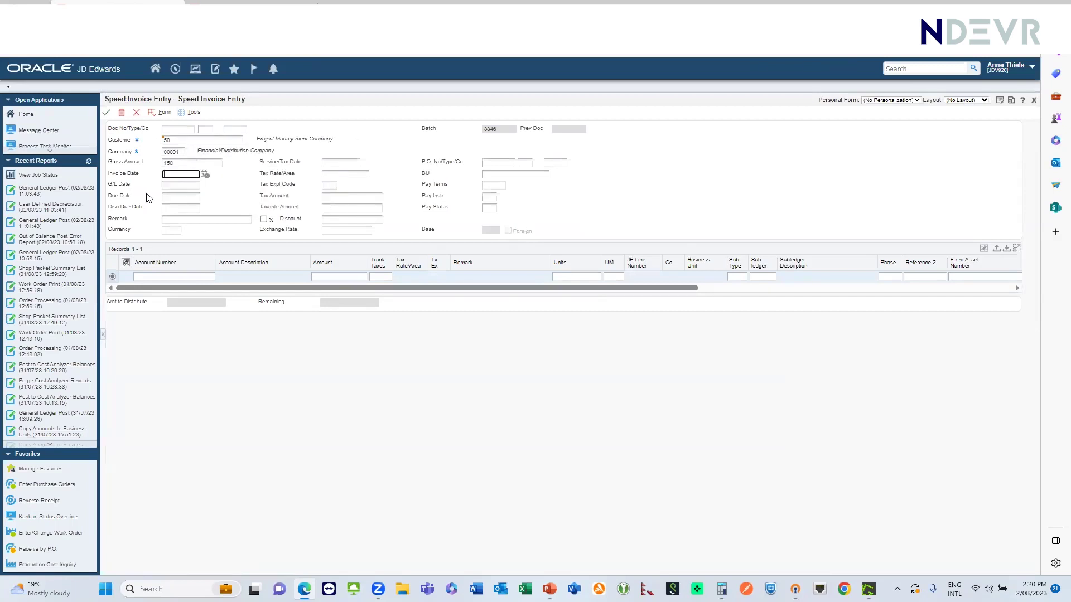
{"action": "type", "text": "02/08/23"}
{"action": "key", "text": "Tab"}
{"action": "left_click", "coordinate": [176, 219]}
{"action": "type", "text": "Ma"}
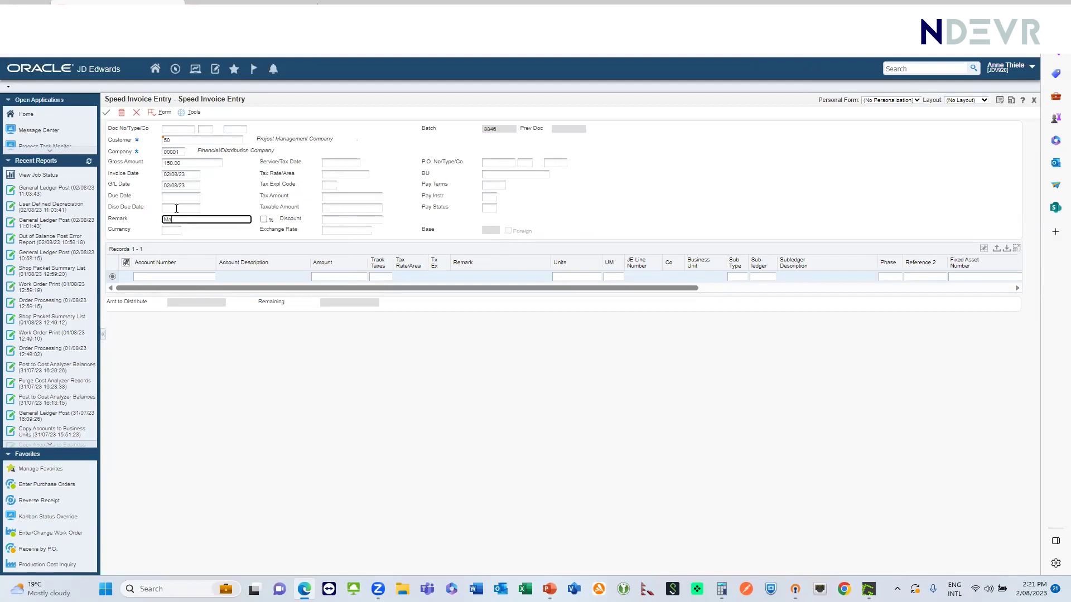
{"action": "type", "text": "nagement Fee"}
Step: Distribute the invoice amount to general ledger account 1.1224, save the invoice, and close invoice entry
{"action": "left_click", "coordinate": [162, 277]}
{"action": "type", "text": "1.1224"}
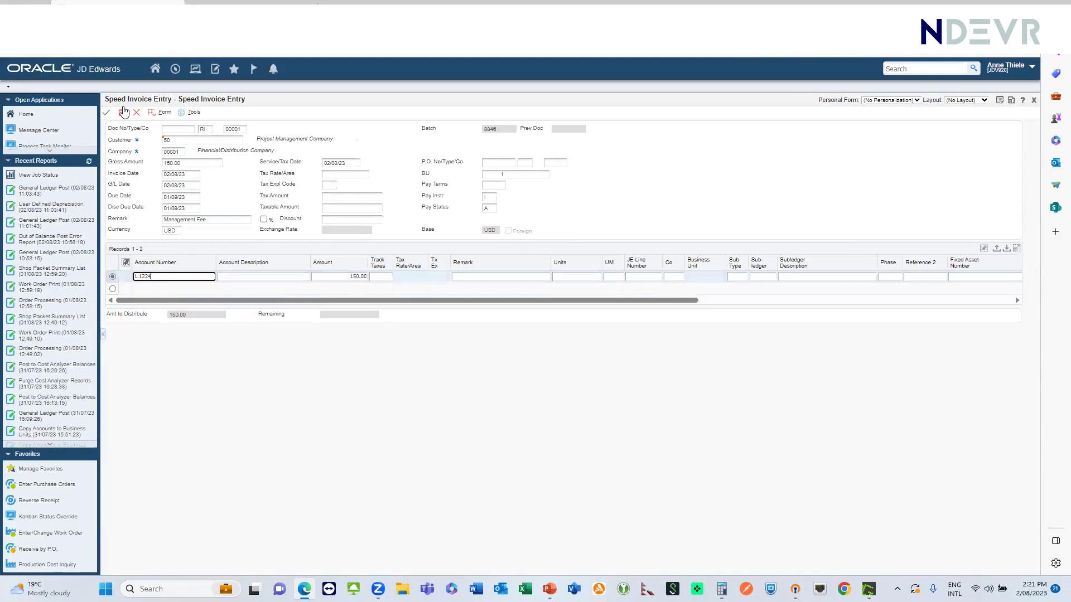
{"action": "left_click", "coordinate": [106, 112]}
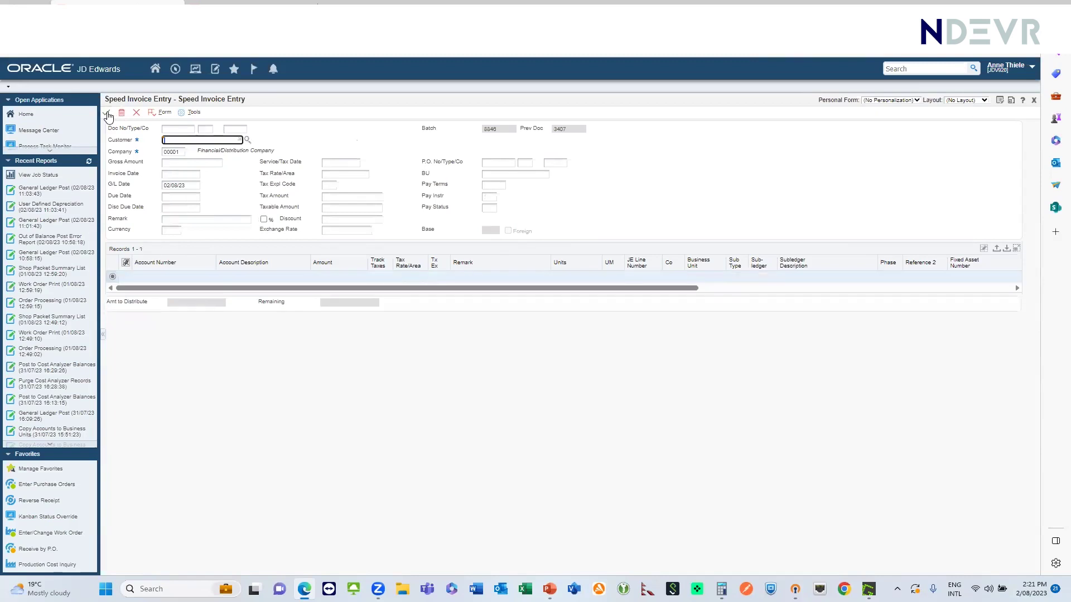
{"action": "left_click", "coordinate": [137, 114]}
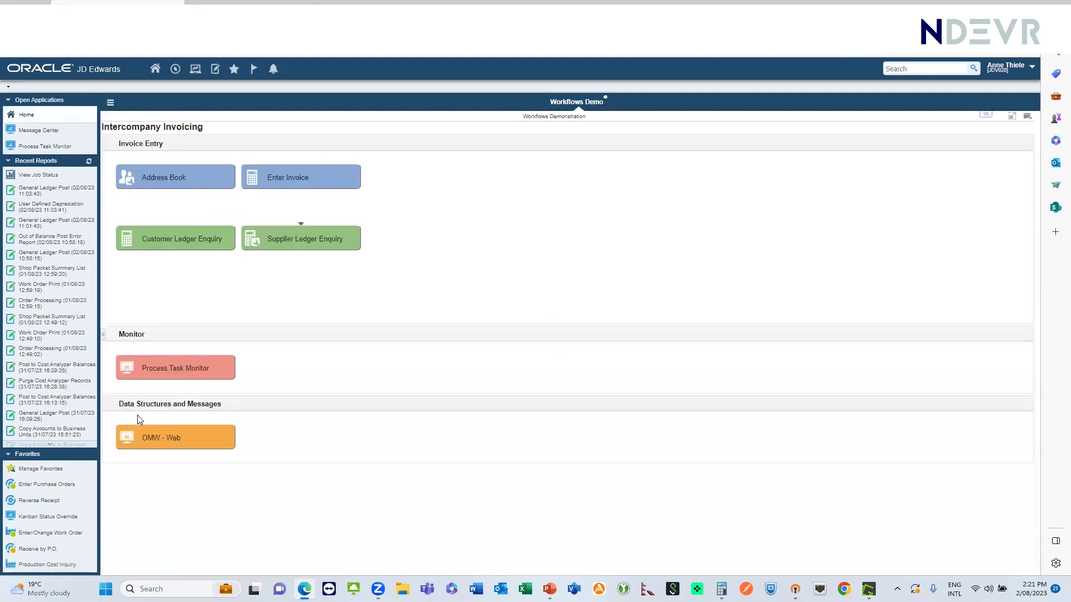
Step: Reopen the Process Task Monitor, examine the new WFICOAPPR instance's START and APPROVE activities, and close the monitor
{"action": "left_click", "coordinate": [143, 366]}
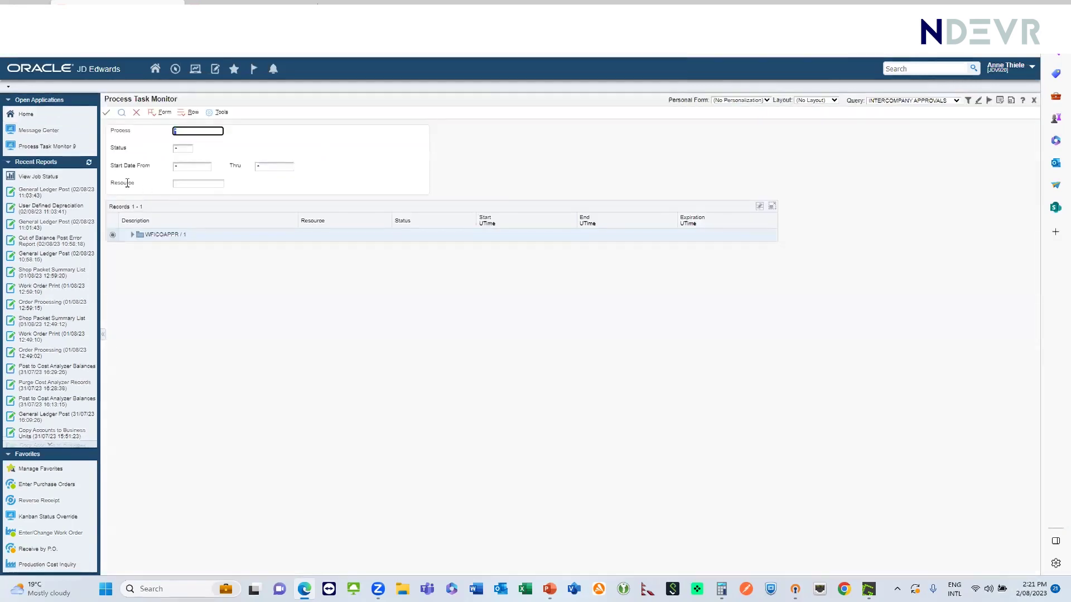
{"action": "left_click", "coordinate": [132, 236]}
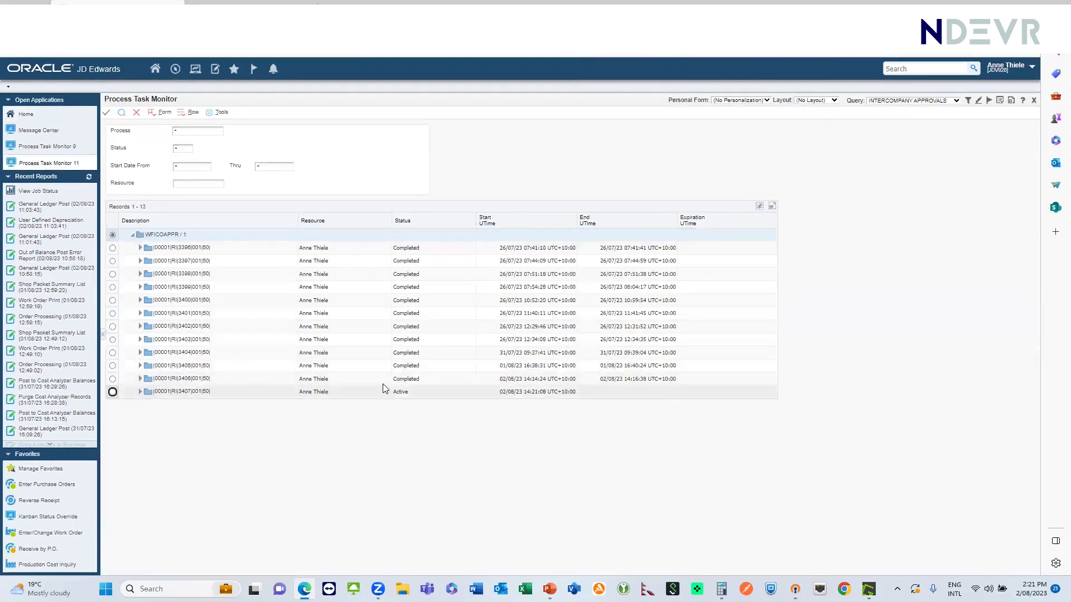
{"action": "left_click", "coordinate": [140, 391]}
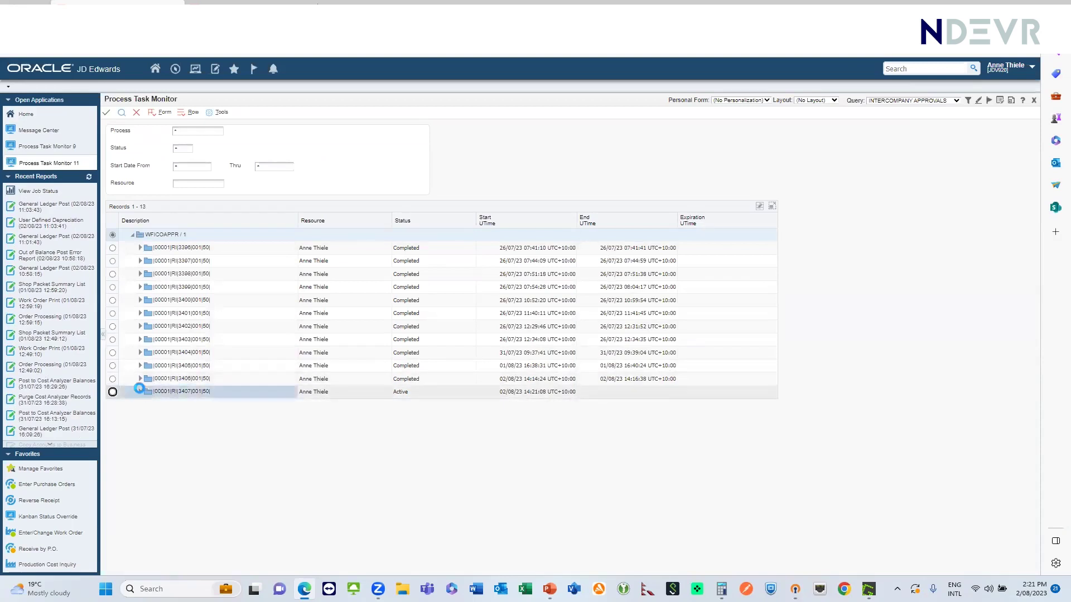
{"action": "left_click", "coordinate": [180, 147]}
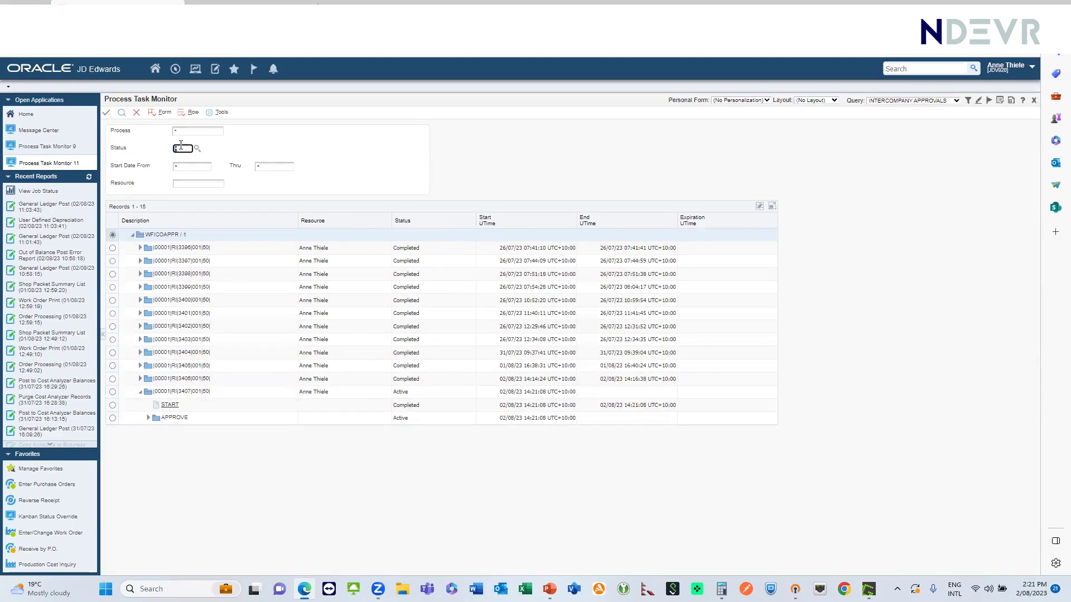
{"action": "left_click", "coordinate": [149, 418]}
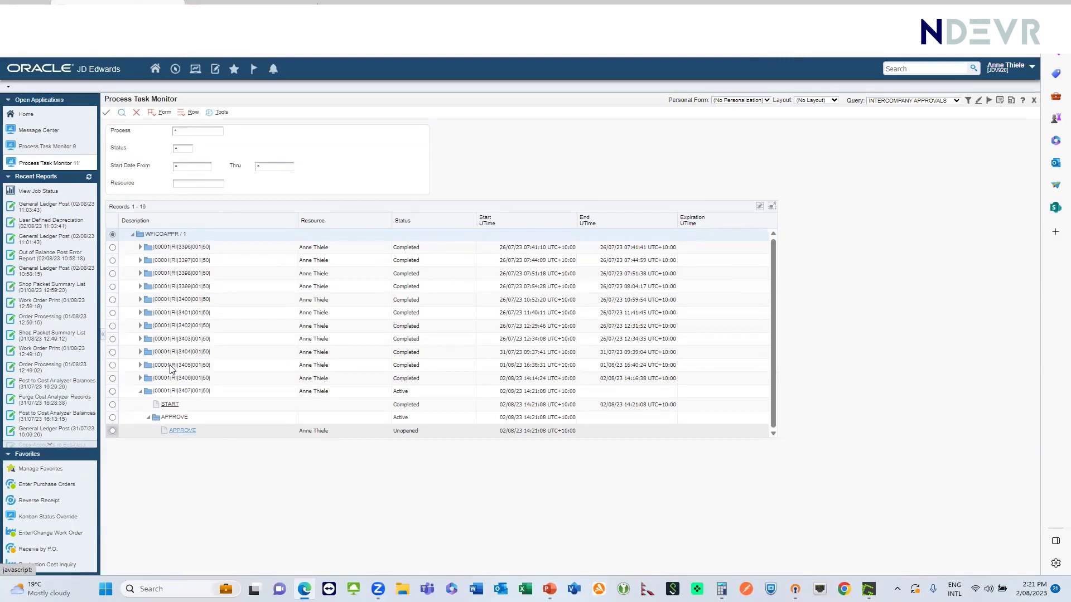
{"action": "left_click", "coordinate": [137, 113]}
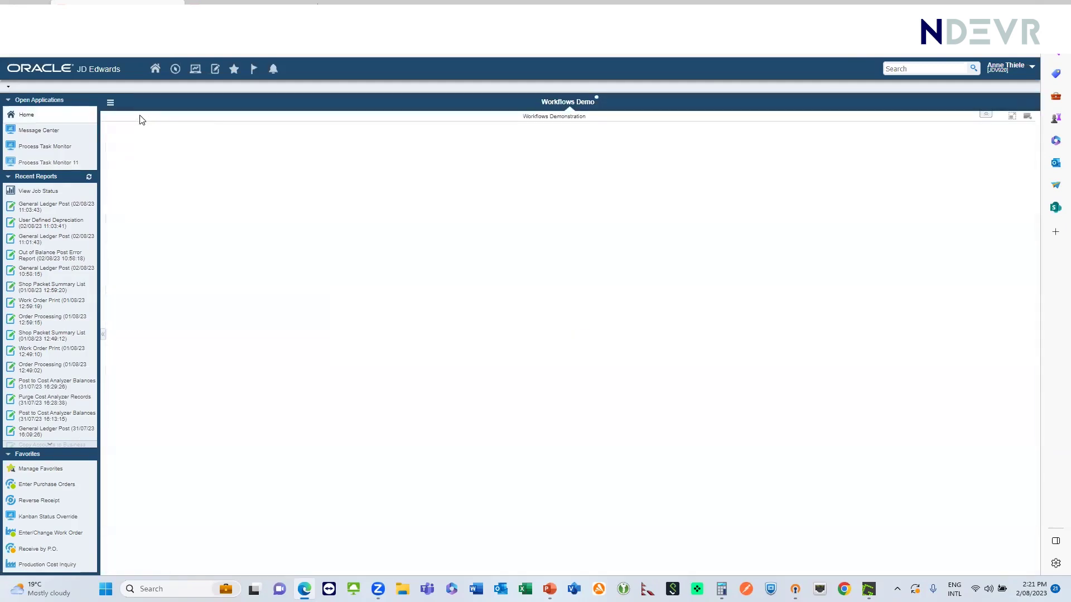